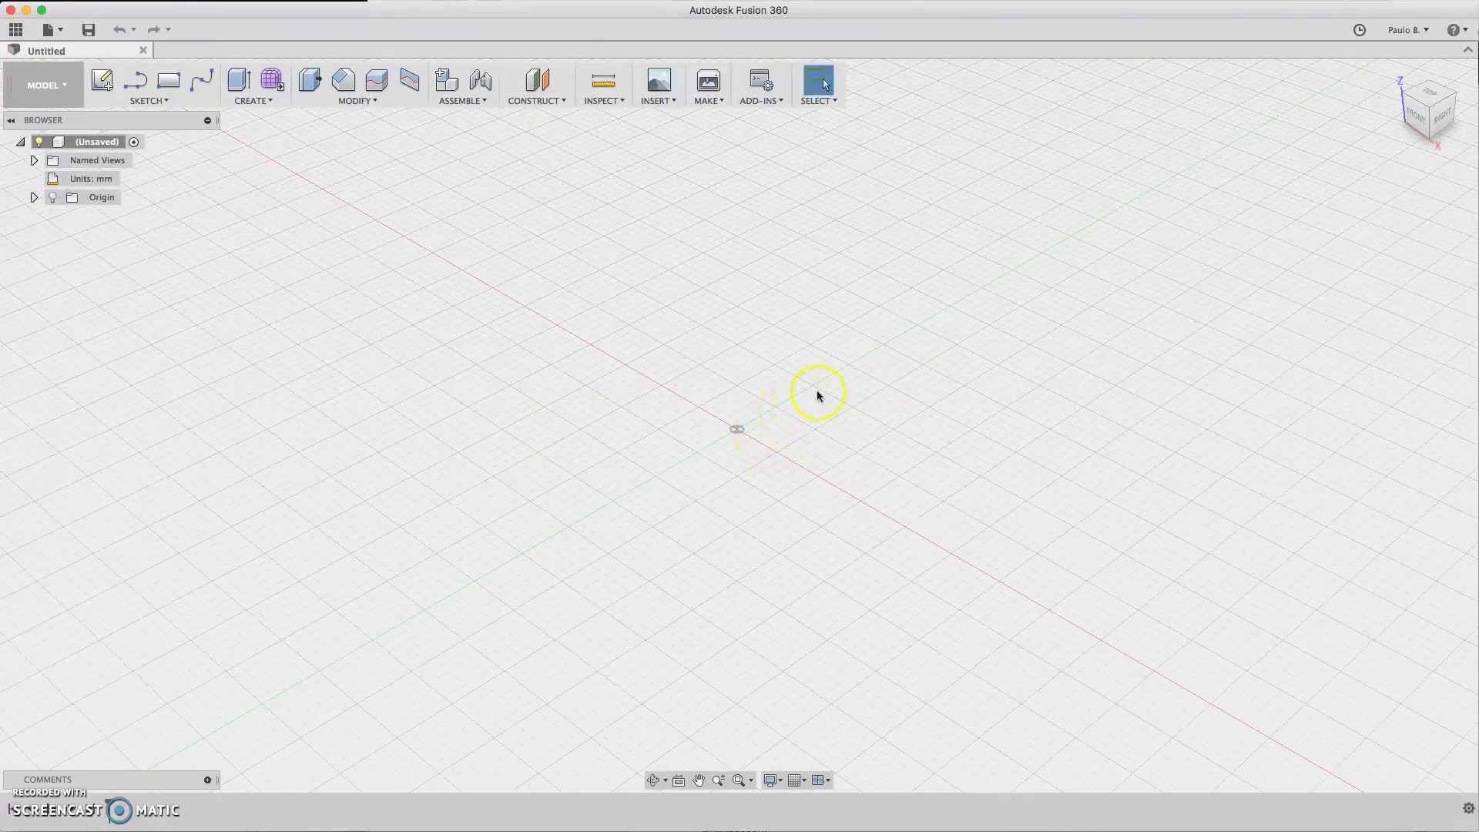
Step: Sketch a 34 × 26 mm center rectangle on the XY plane, centred at the origin
left_click(104, 86)
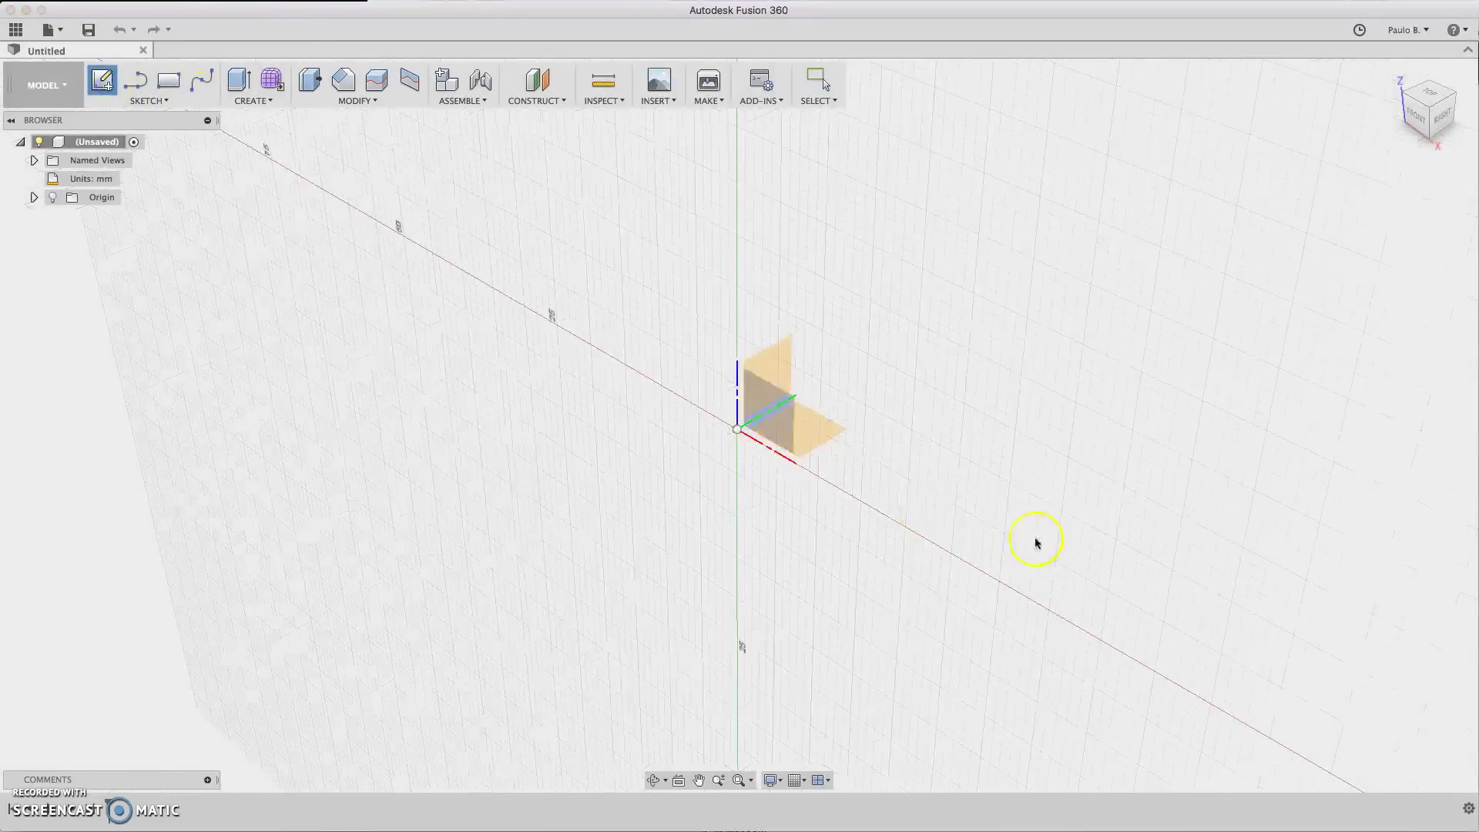
left_click(821, 438)
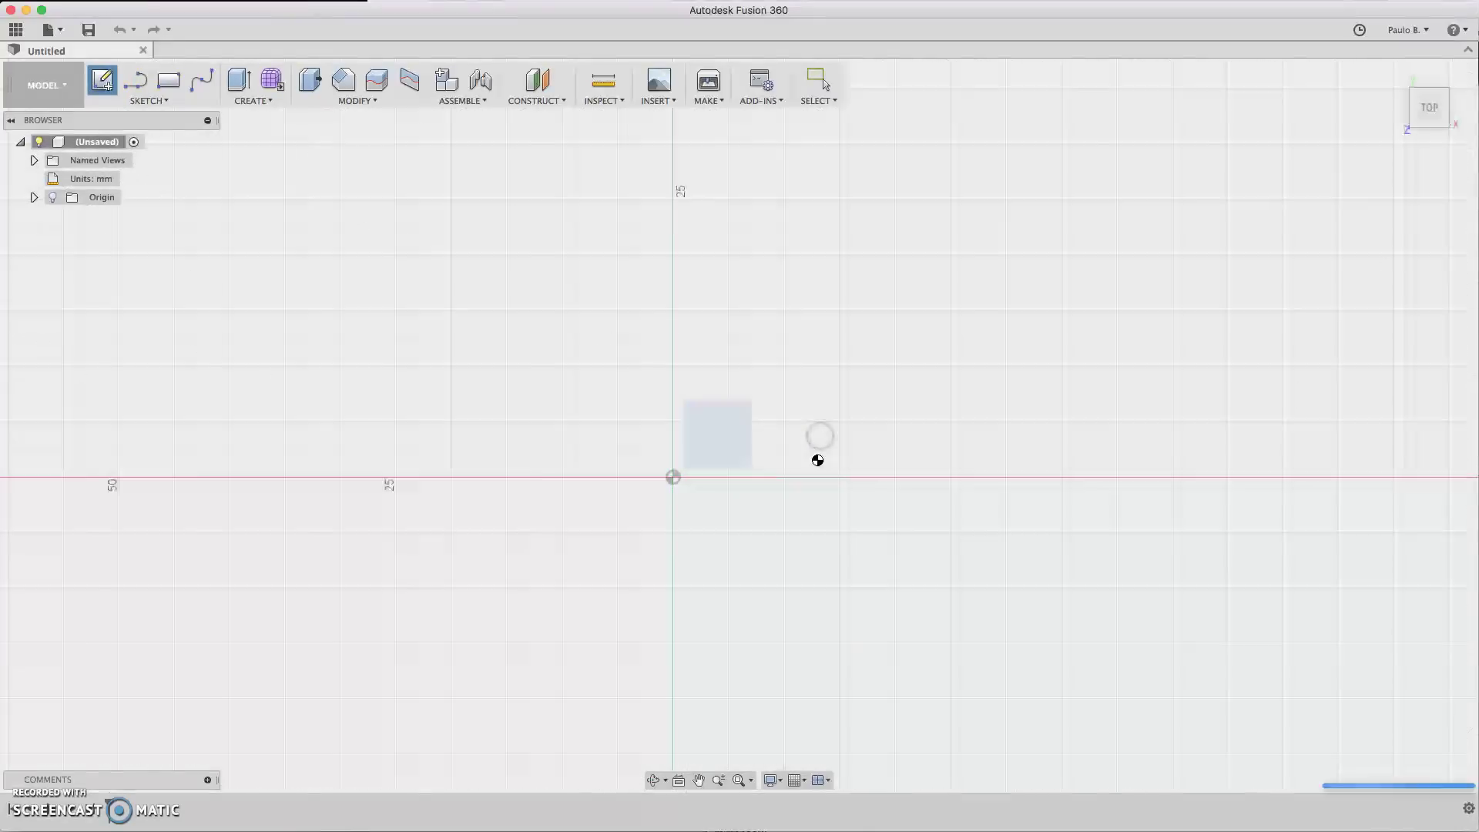
key("r")
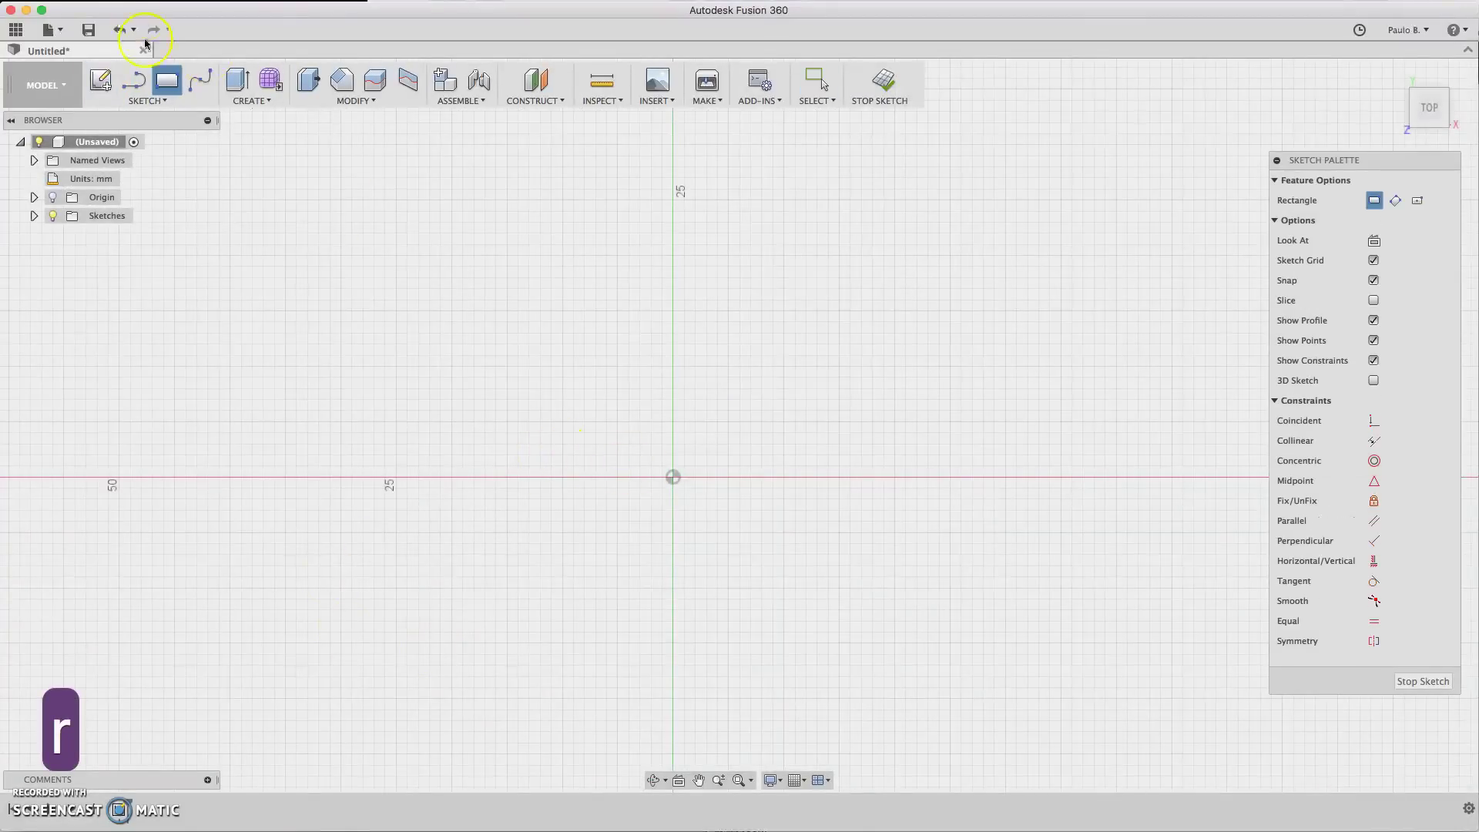
left_click(147, 100)
mouse_move(192, 149)
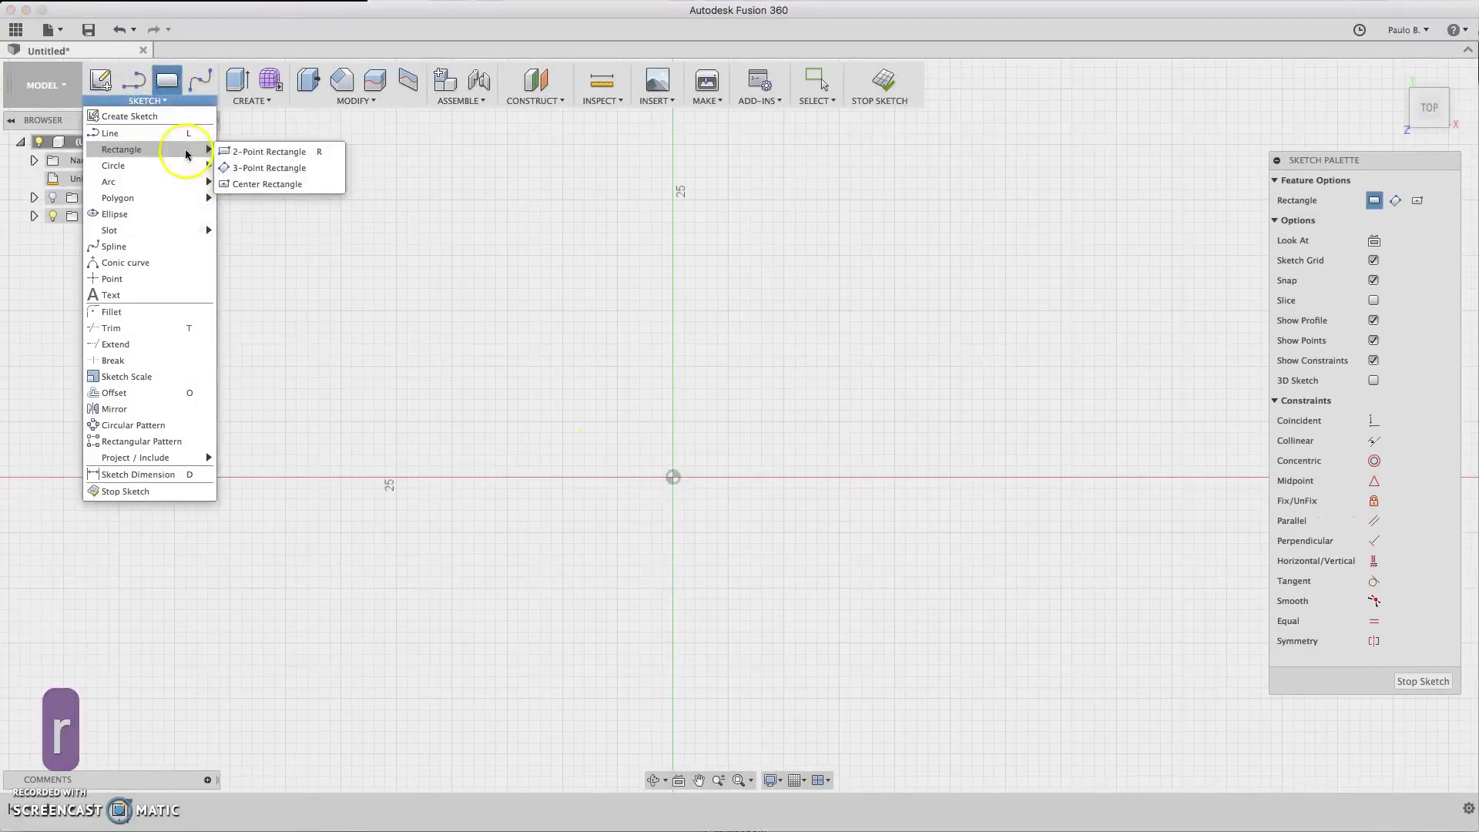
left_click(264, 185)
left_click(673, 477)
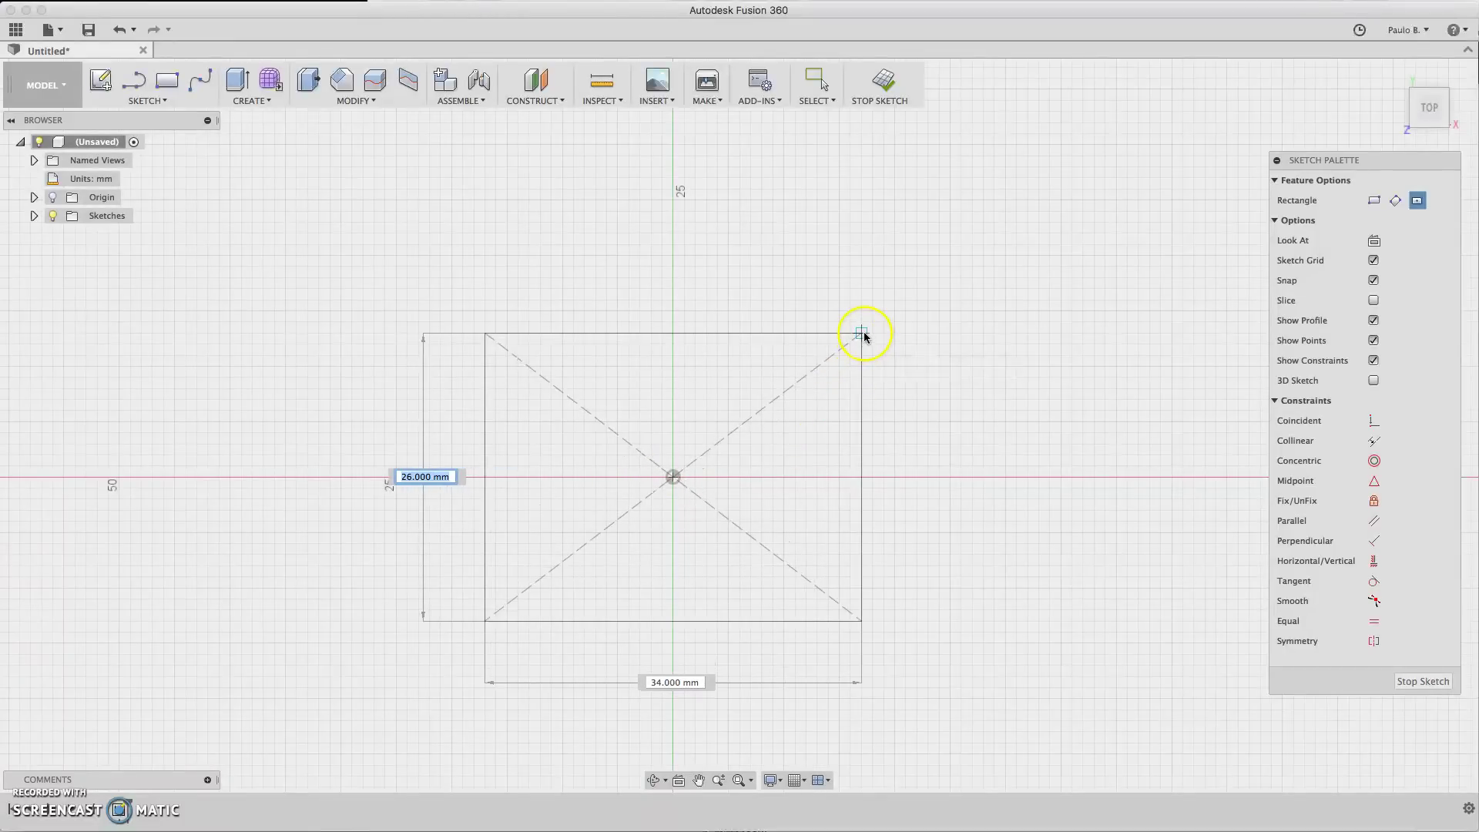
left_click(863, 335)
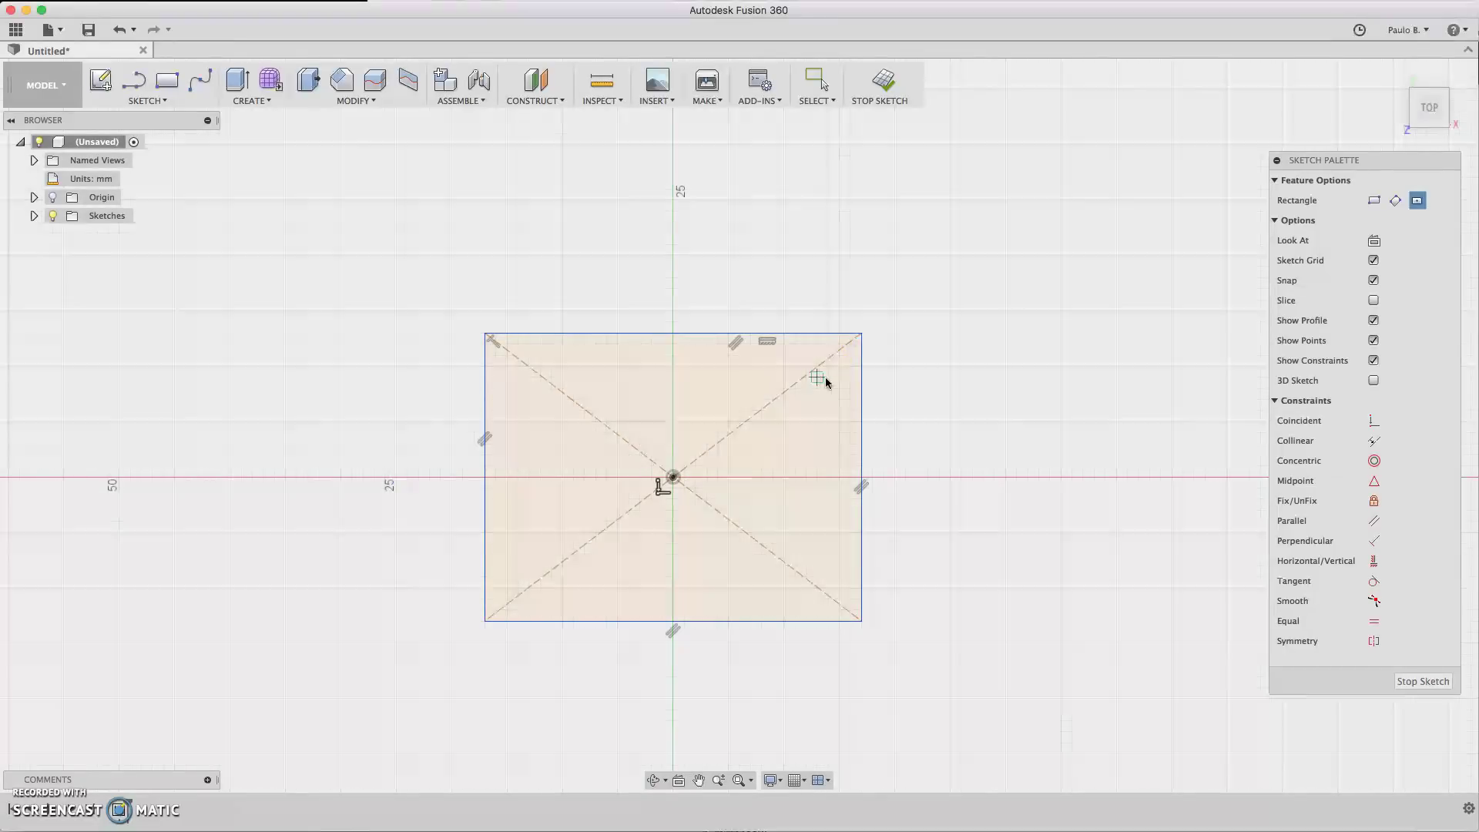
Step: Extrude the rectangle upward about 7 mm into a solid block
key("e")
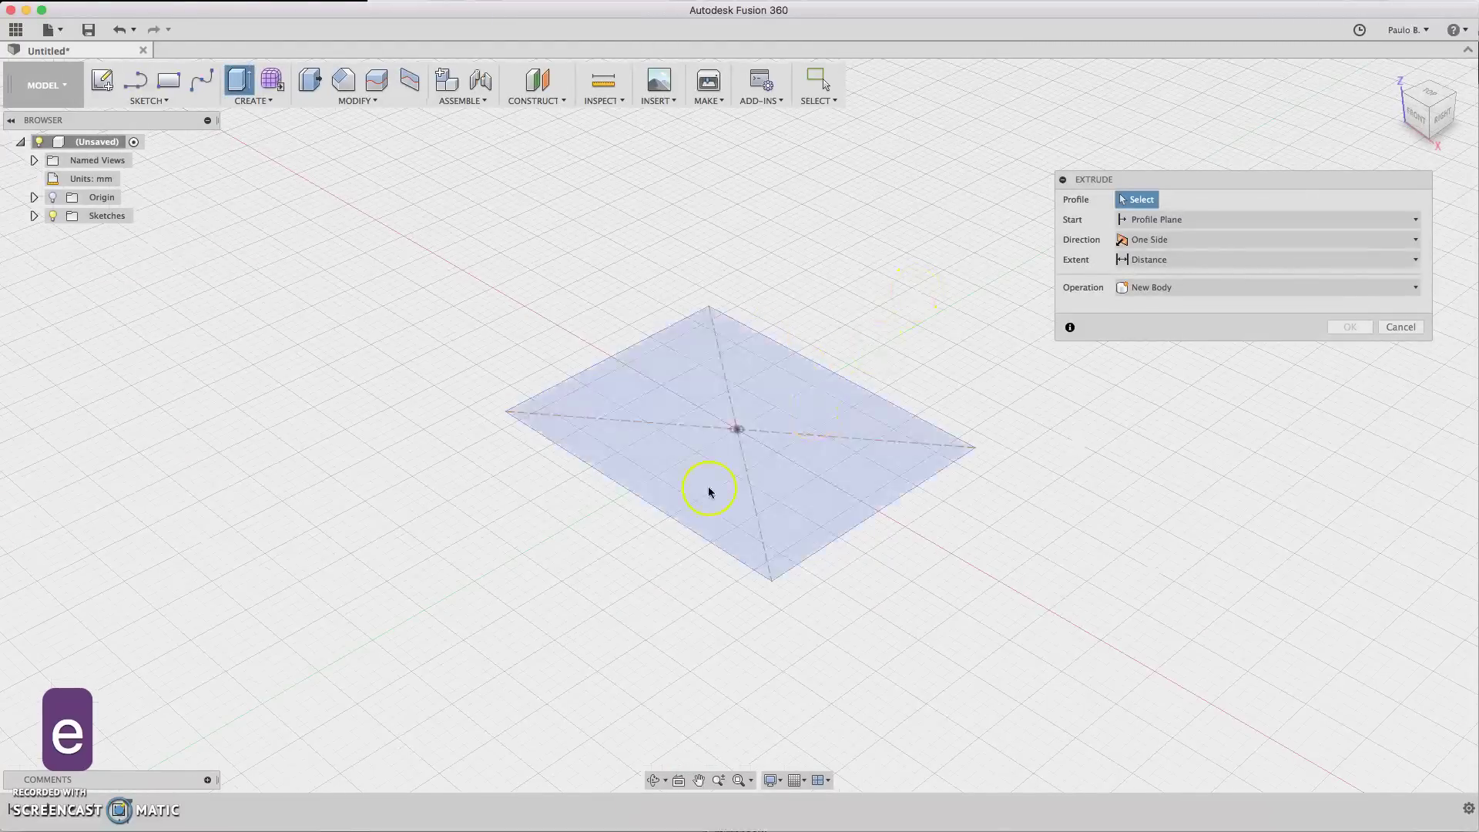
left_click(796, 390)
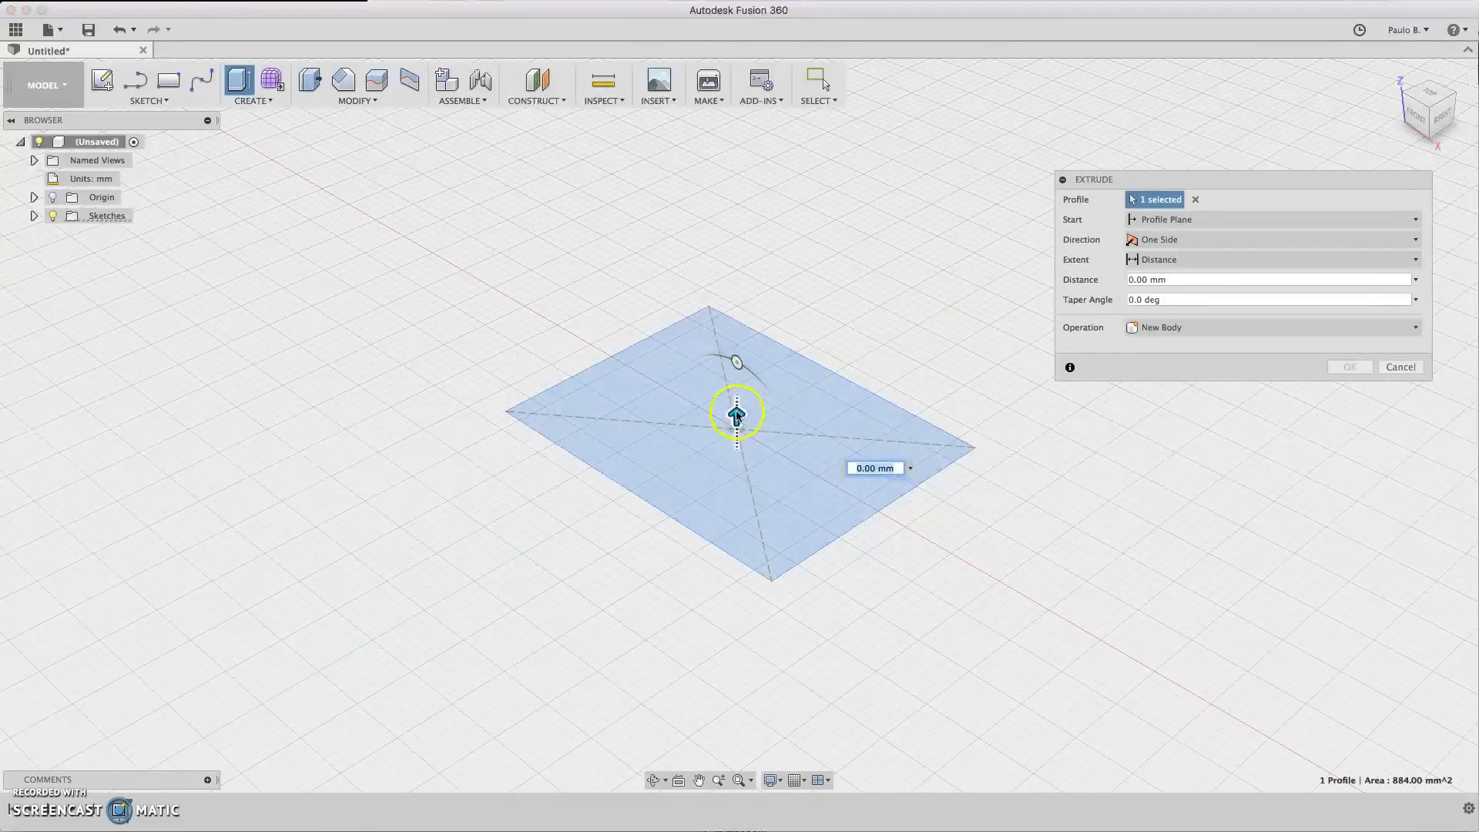
left_click_drag(736, 416, 736, 347)
left_click(1350, 367)
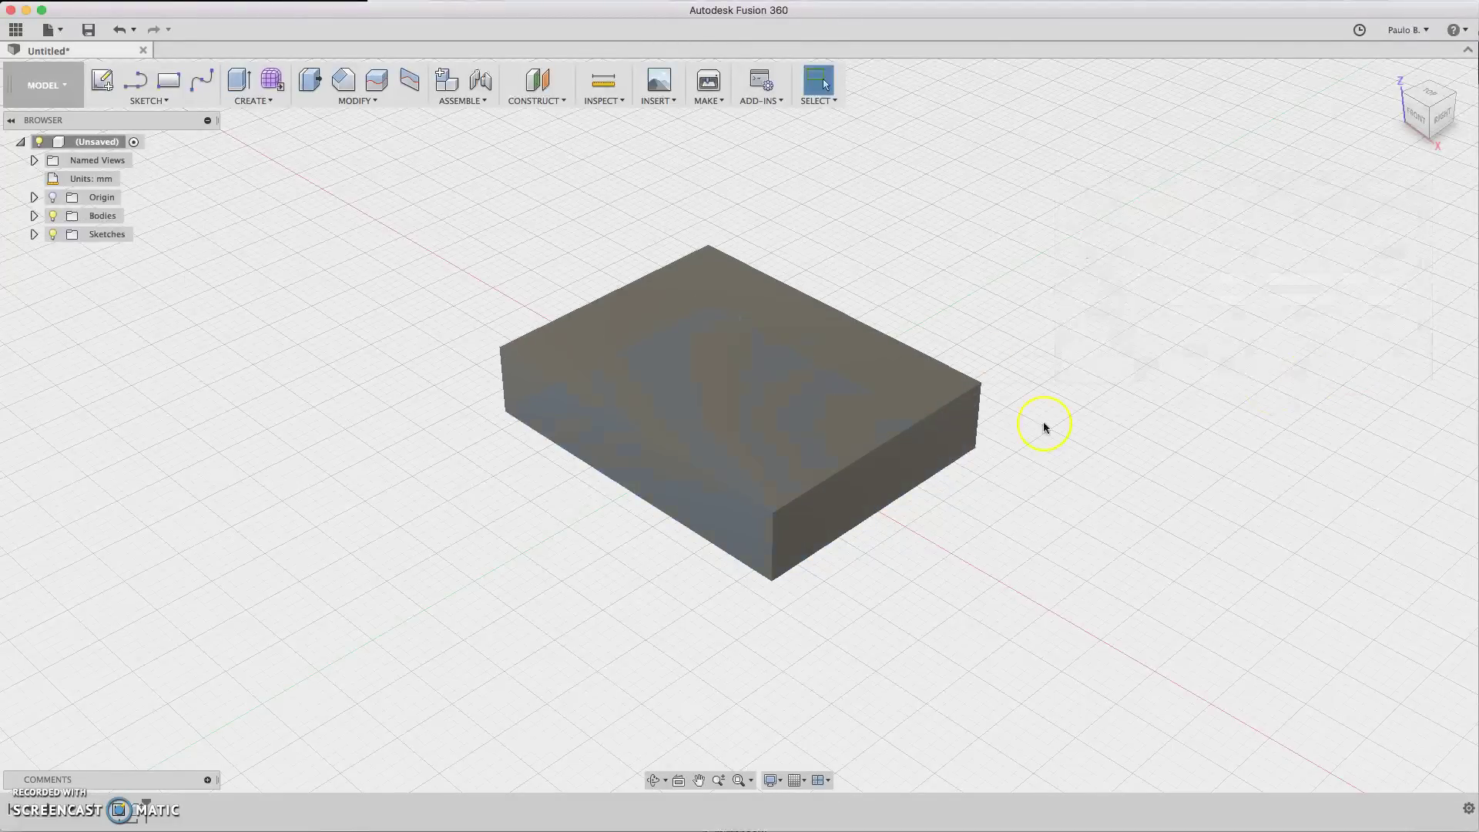
Step: Sketch a 6 mm diameter circle centred on the block's top face
left_click(1429, 94)
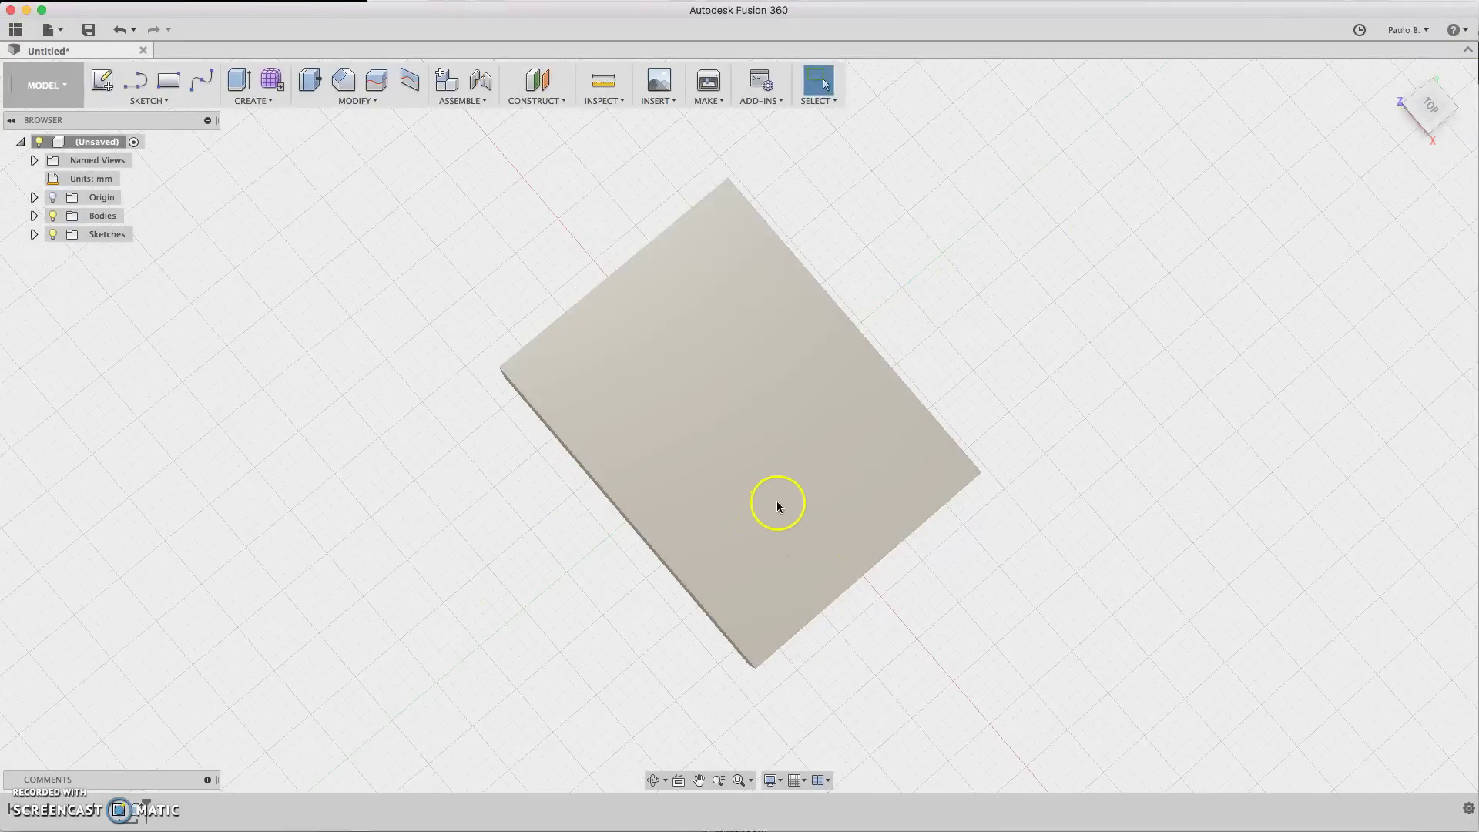
key("c")
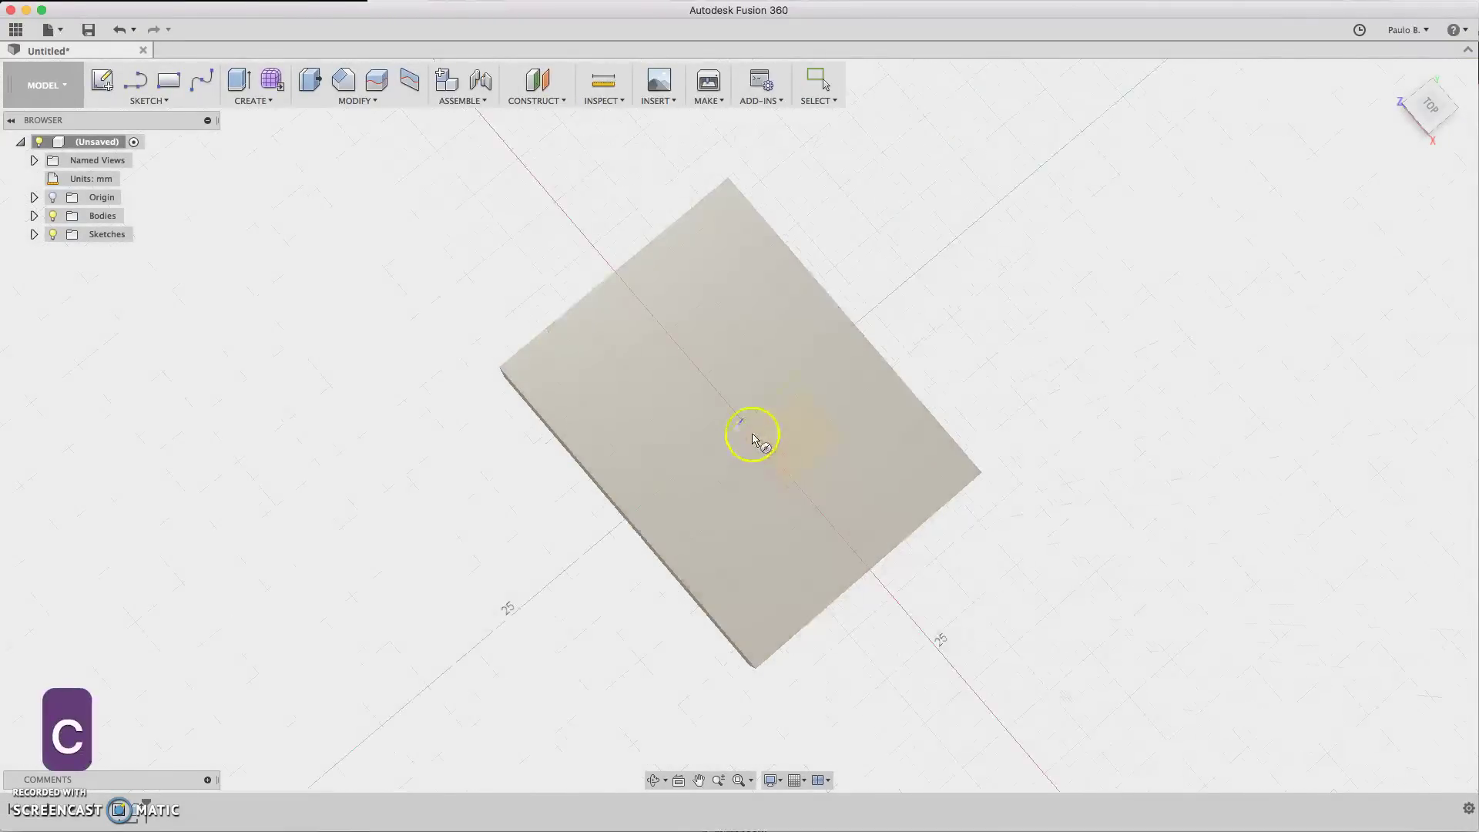
left_click(707, 299)
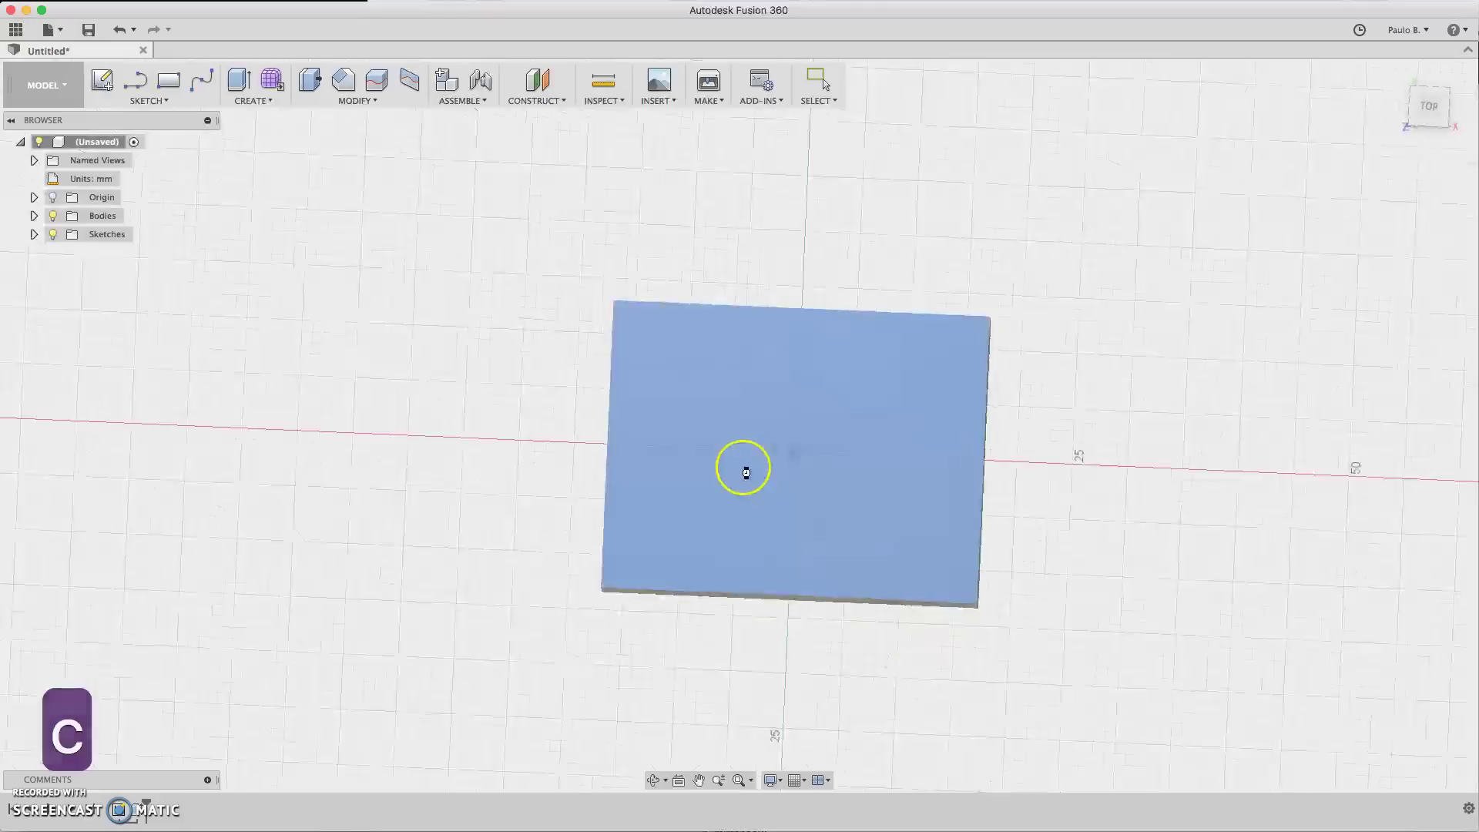
left_click(856, 474)
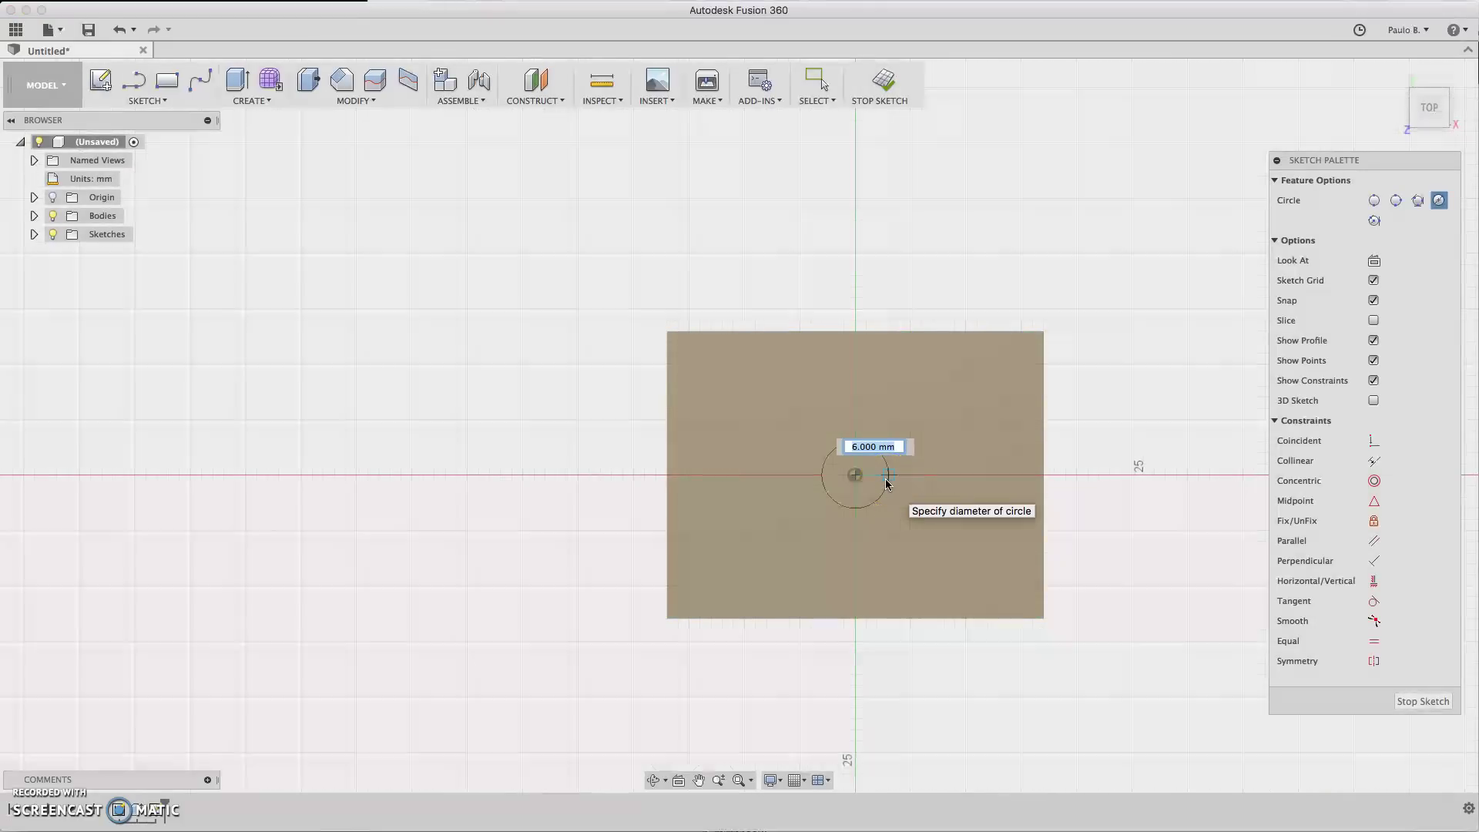
key("Return")
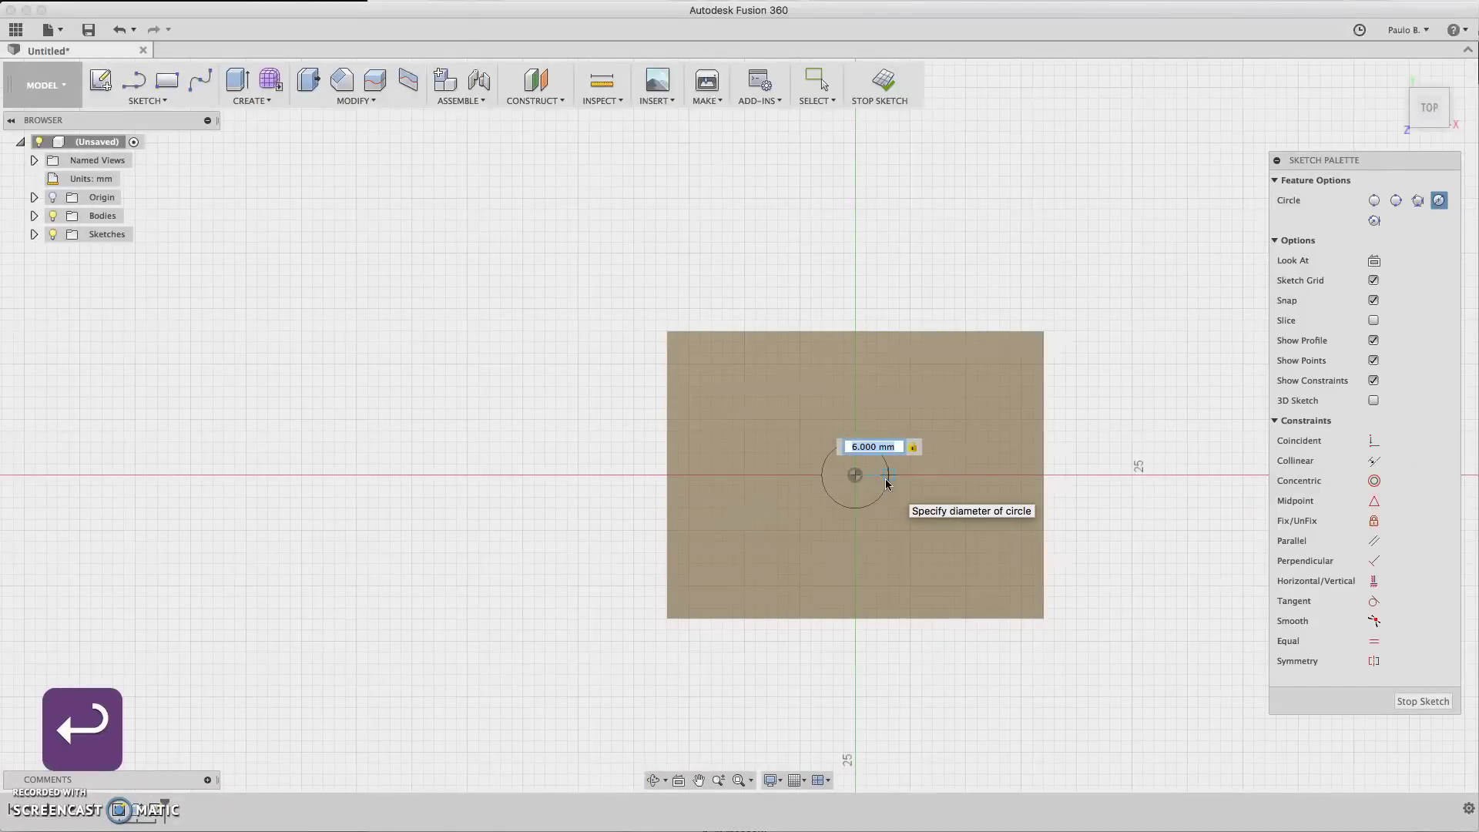
key("Return")
left_click(743, 469)
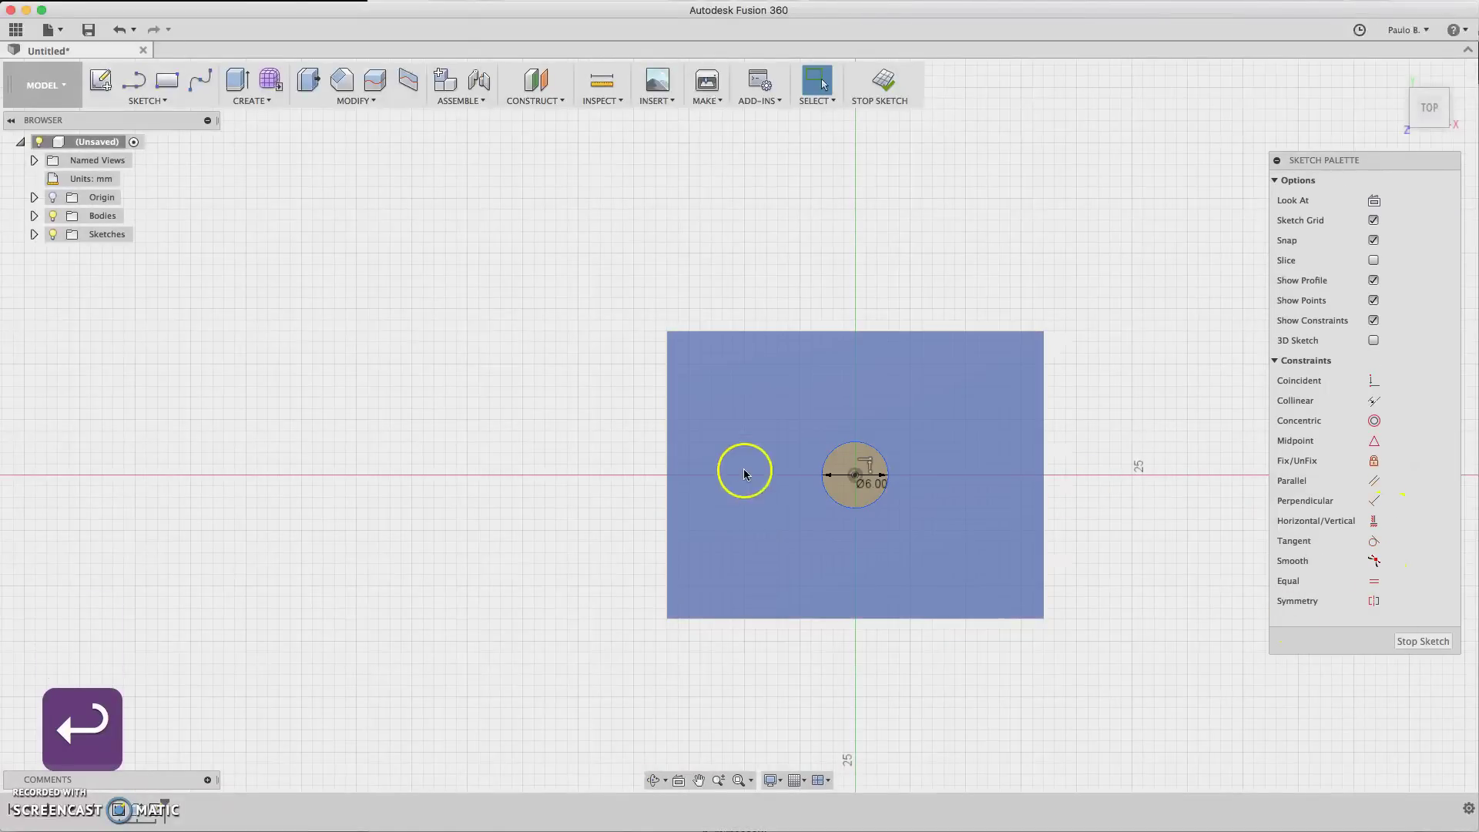
left_click(1035, 431)
Step: Extrude the circle 30 mm, joined to the block, to form the post
key("e")
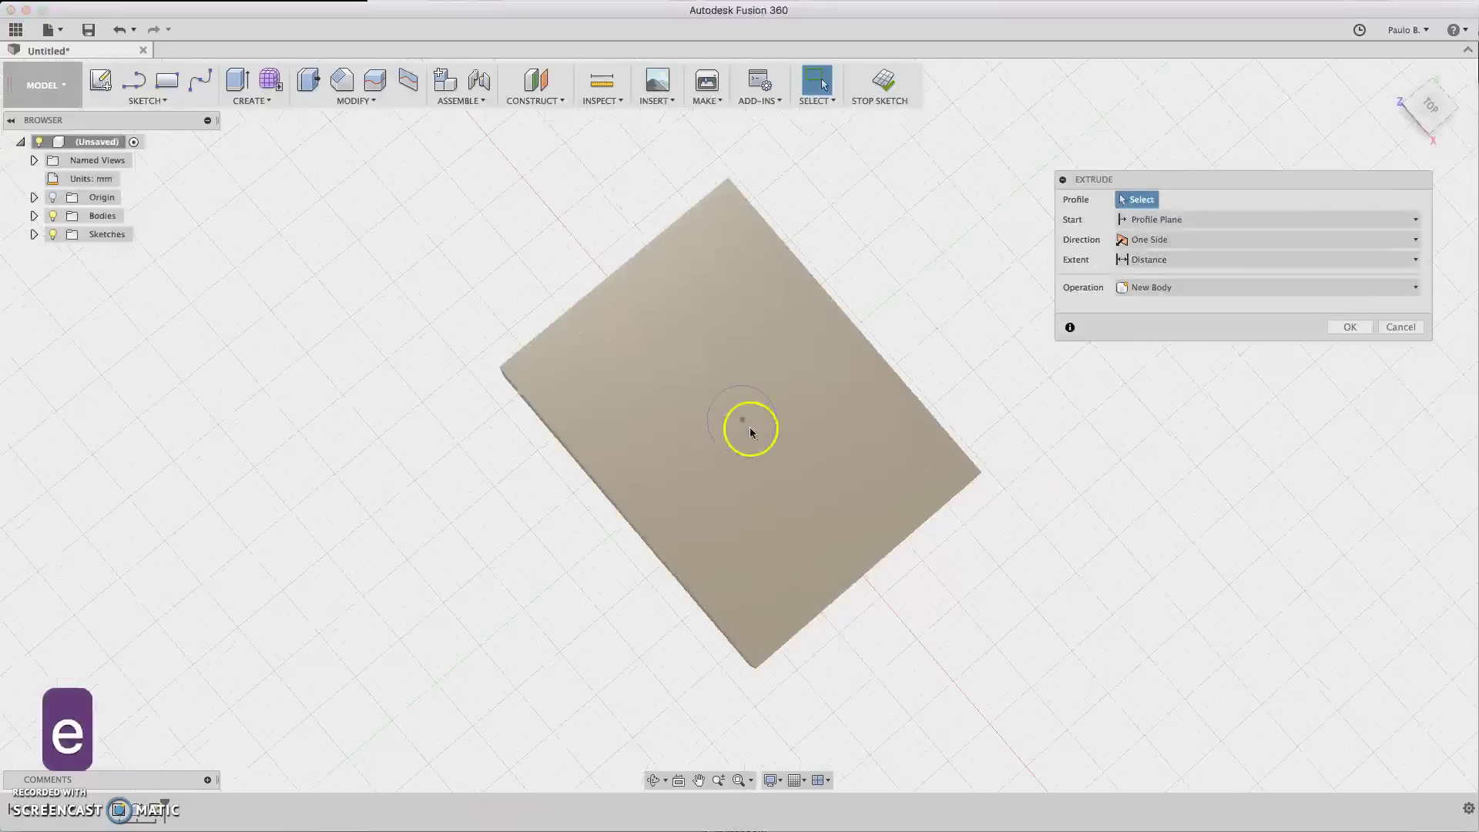
left_click(759, 416)
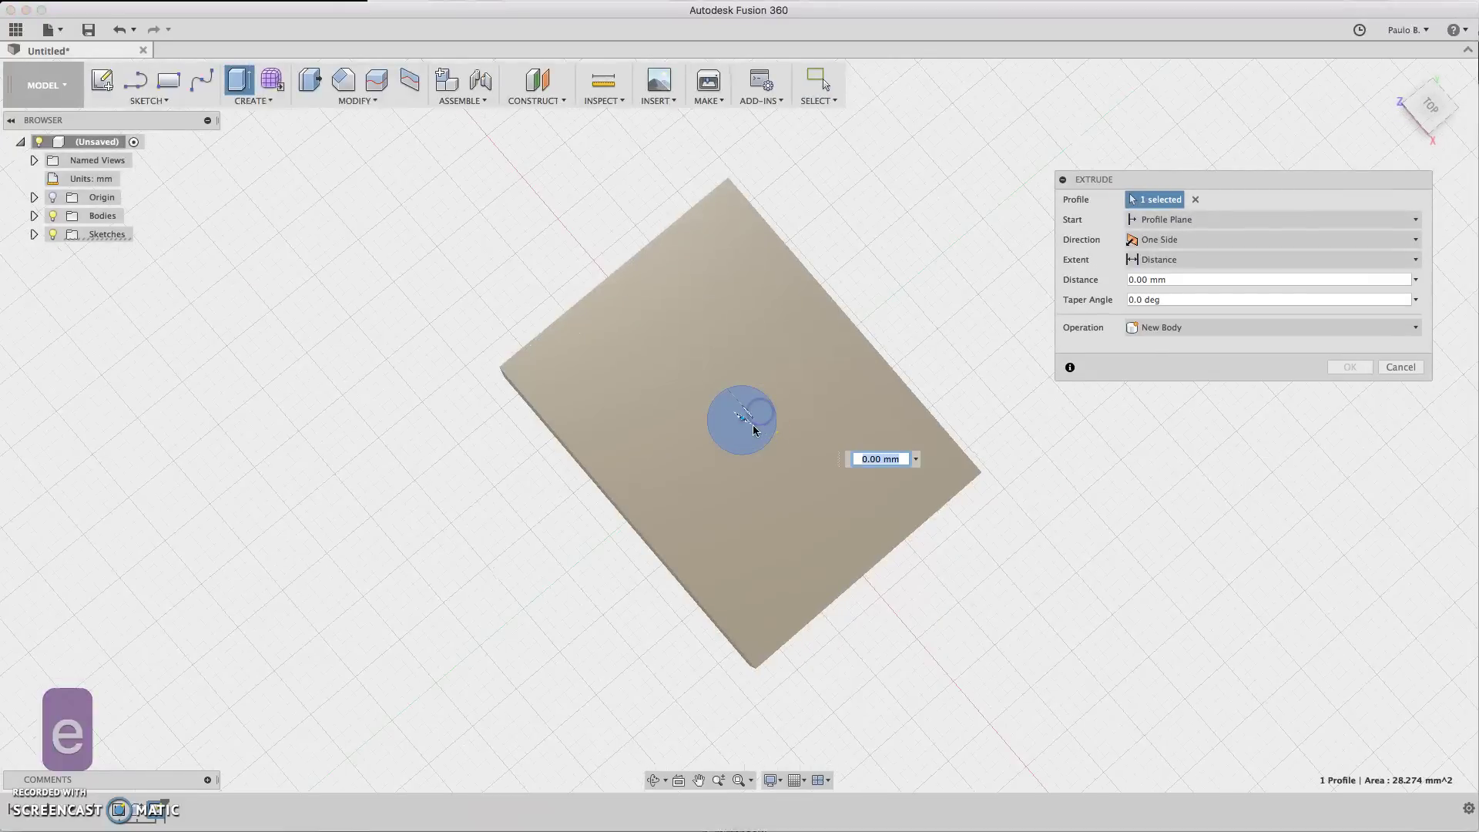
left_click_drag(750, 420, 821, 335)
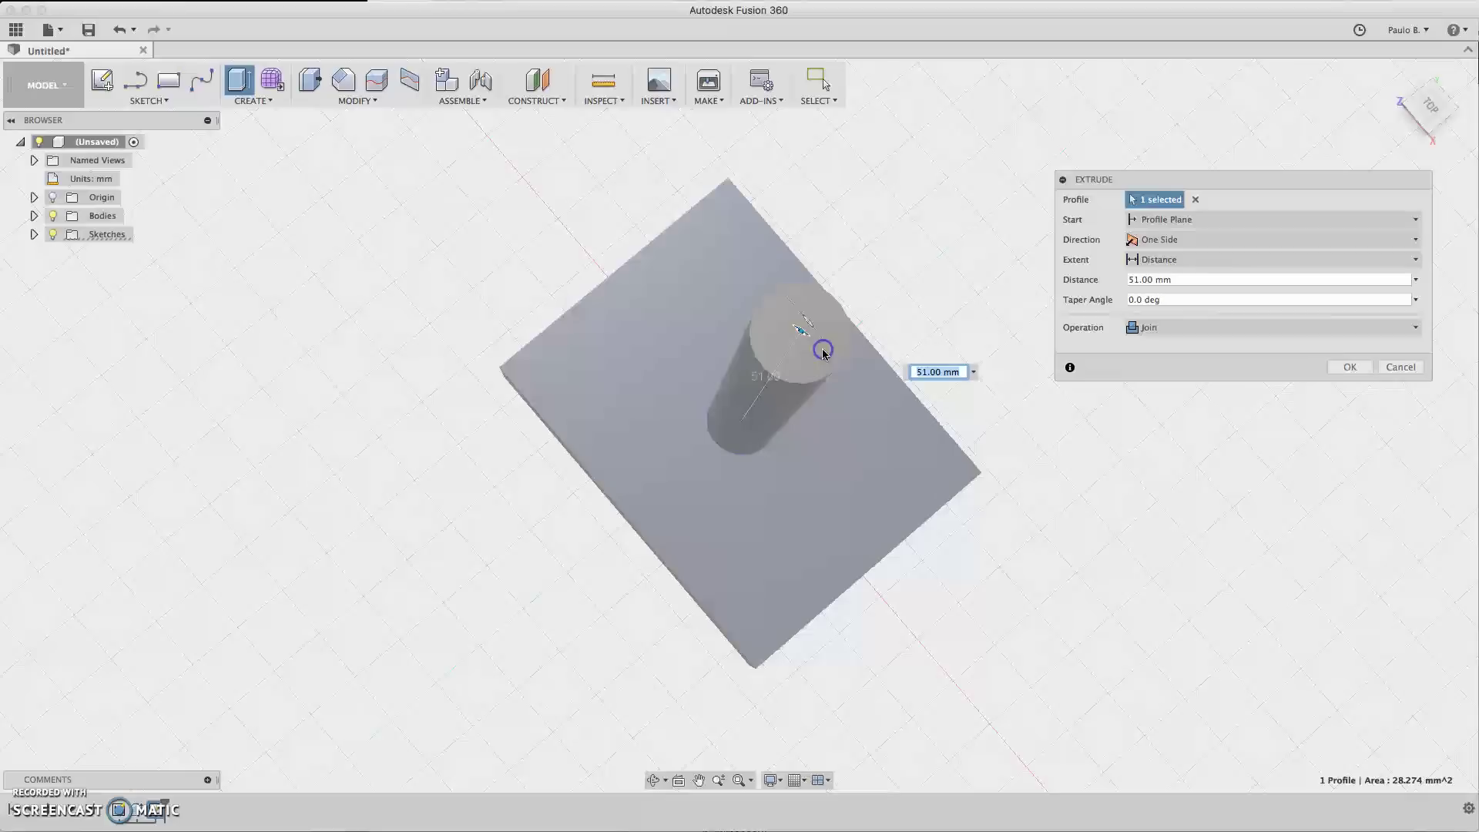
type("30")
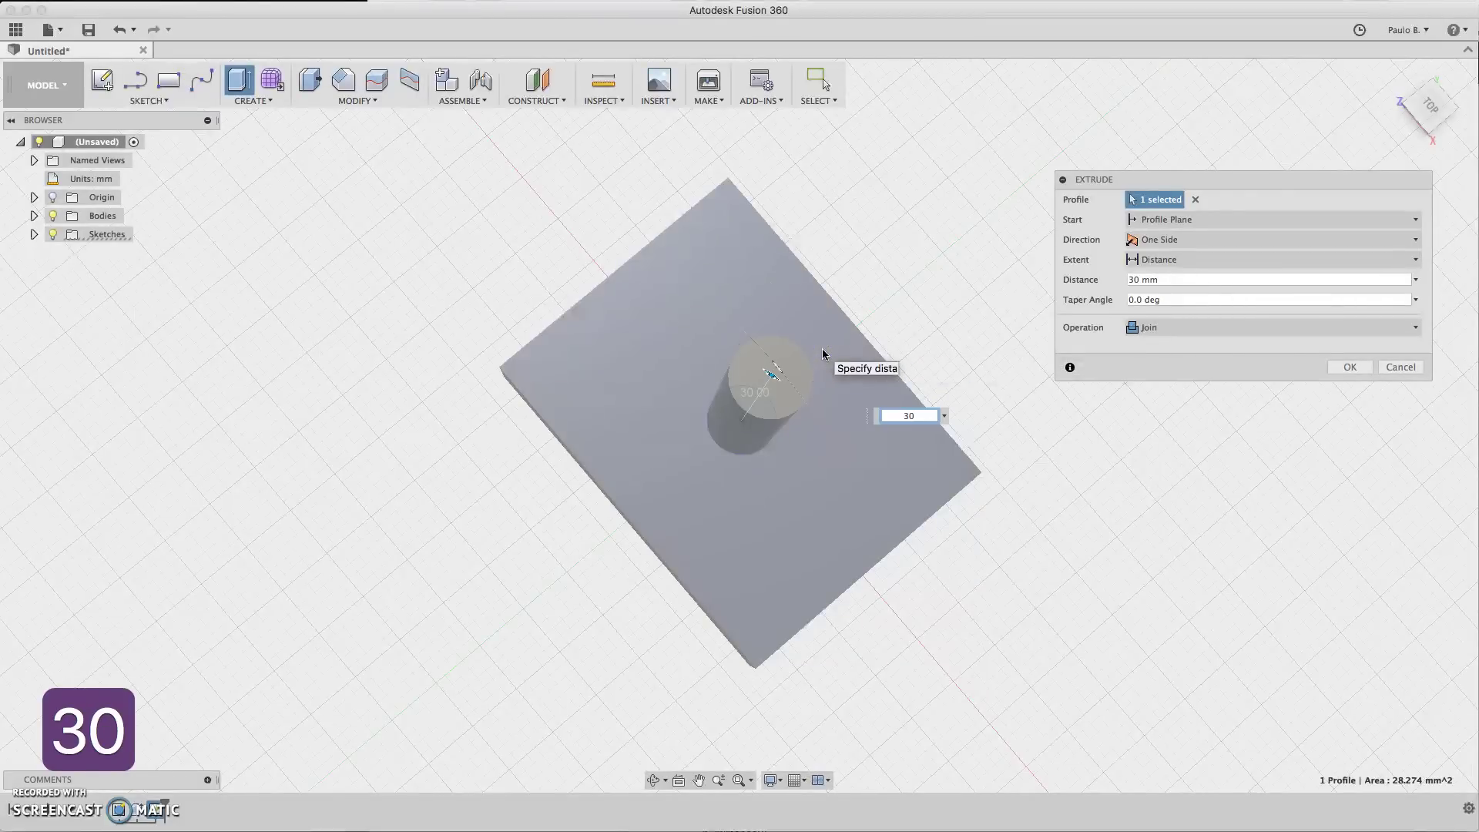
key("Return")
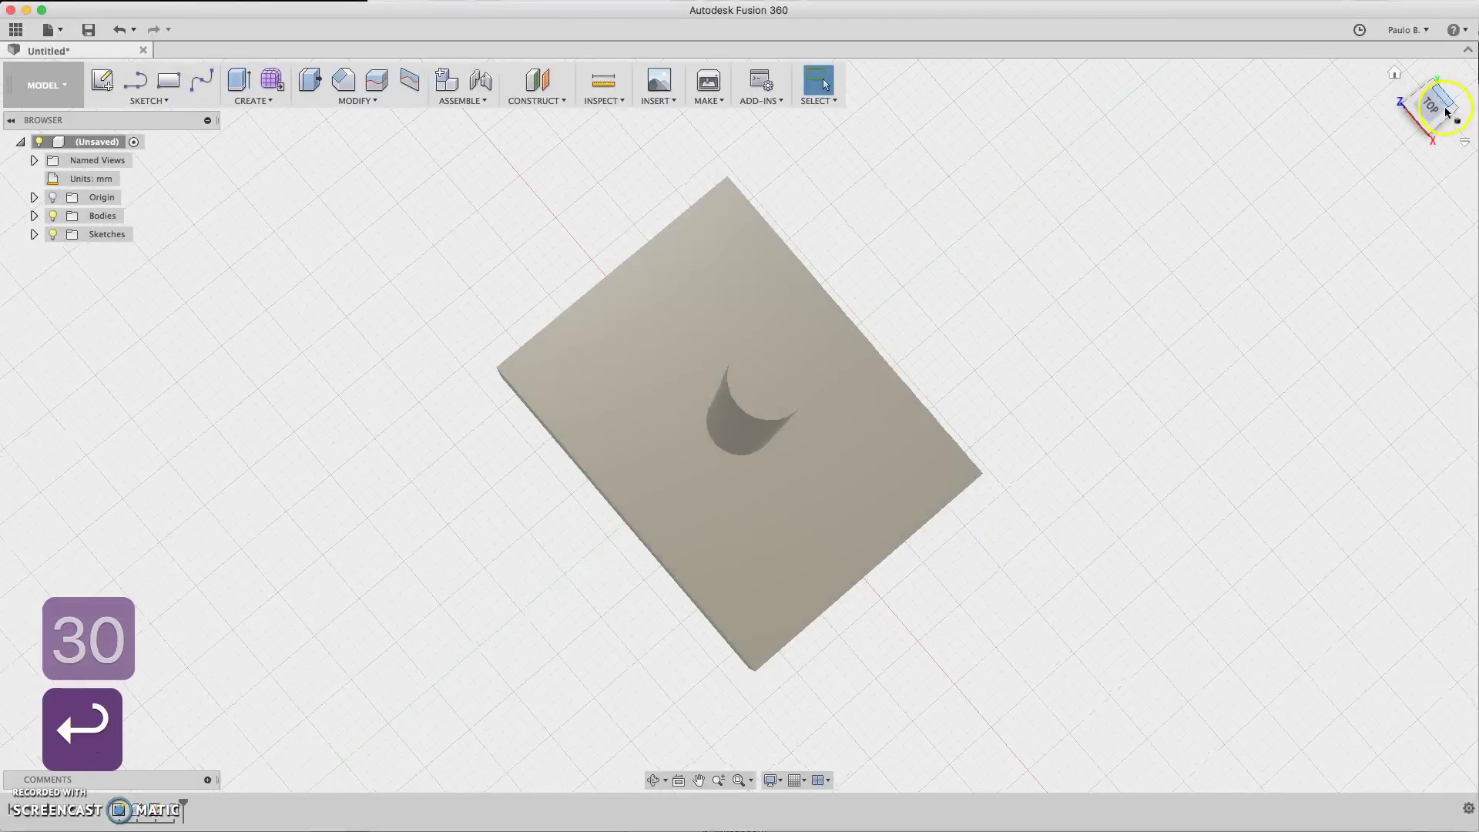
Step: Add a modeled full-length M6x1 ISO metric thread, class 6g, to the post's cylindrical face
left_click_drag(1417, 100, 1422, 103)
left_click(1422, 103)
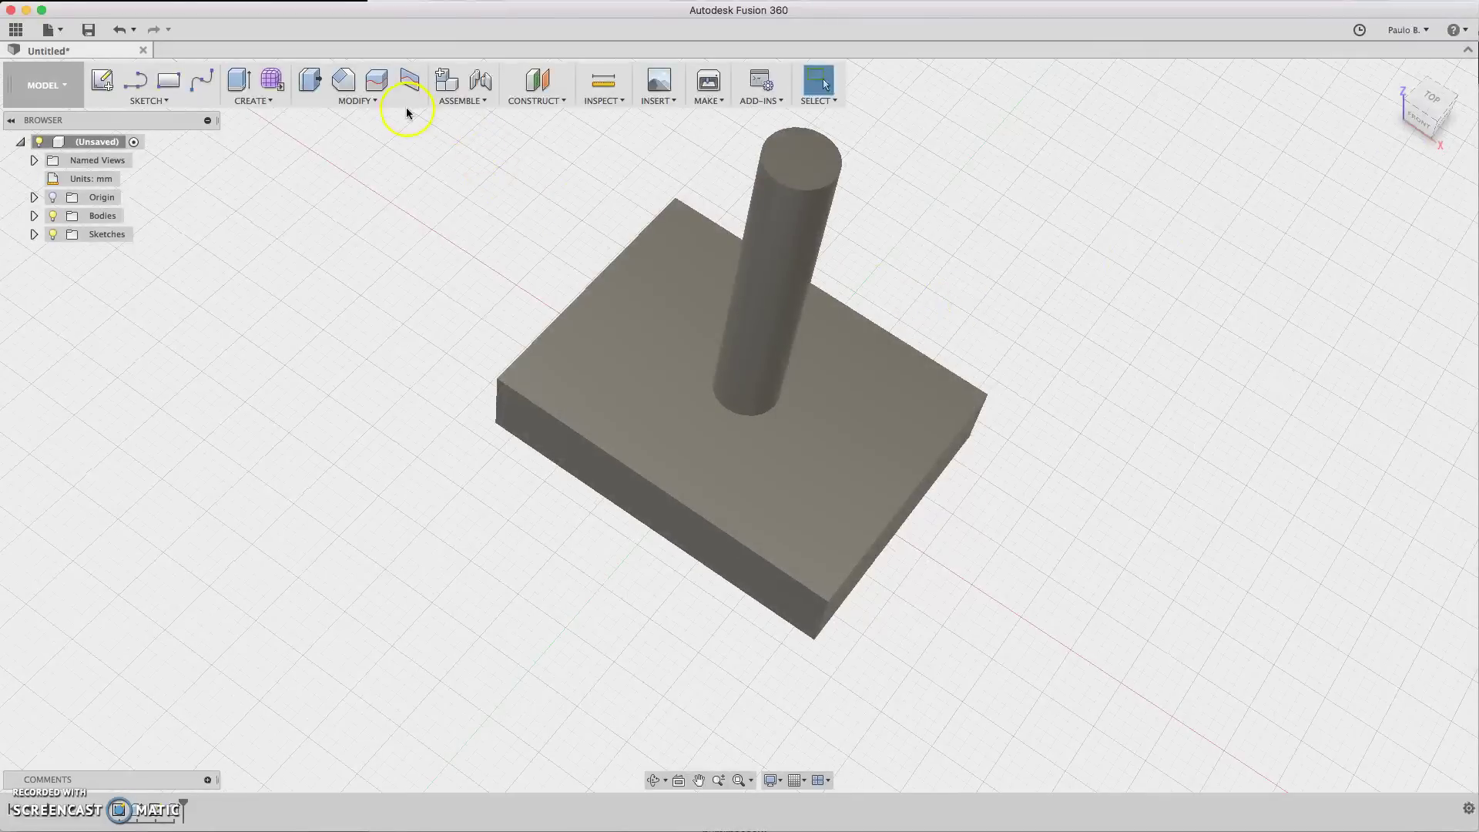
left_click(262, 101)
left_click(291, 246)
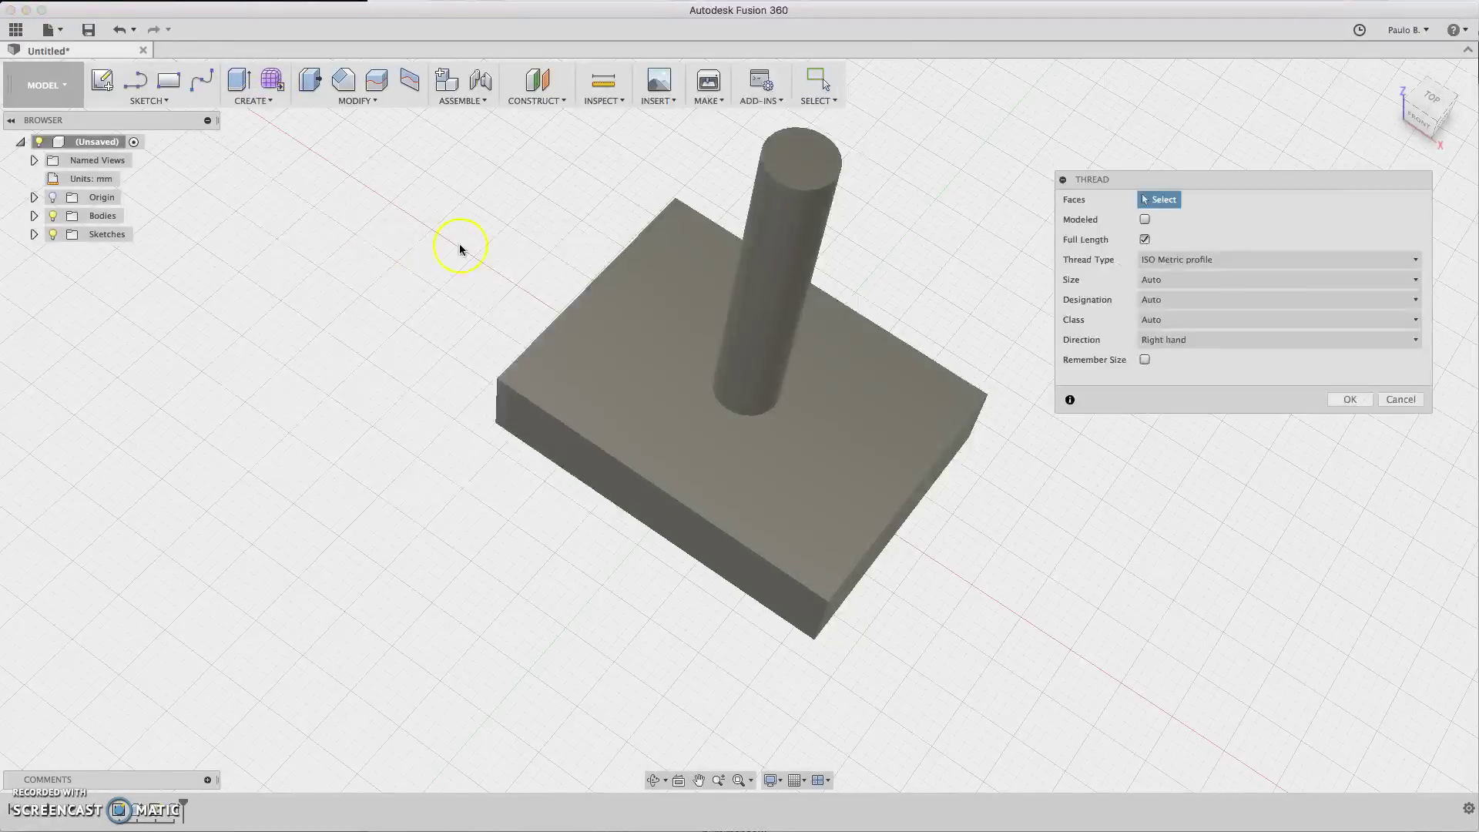
left_click(790, 262)
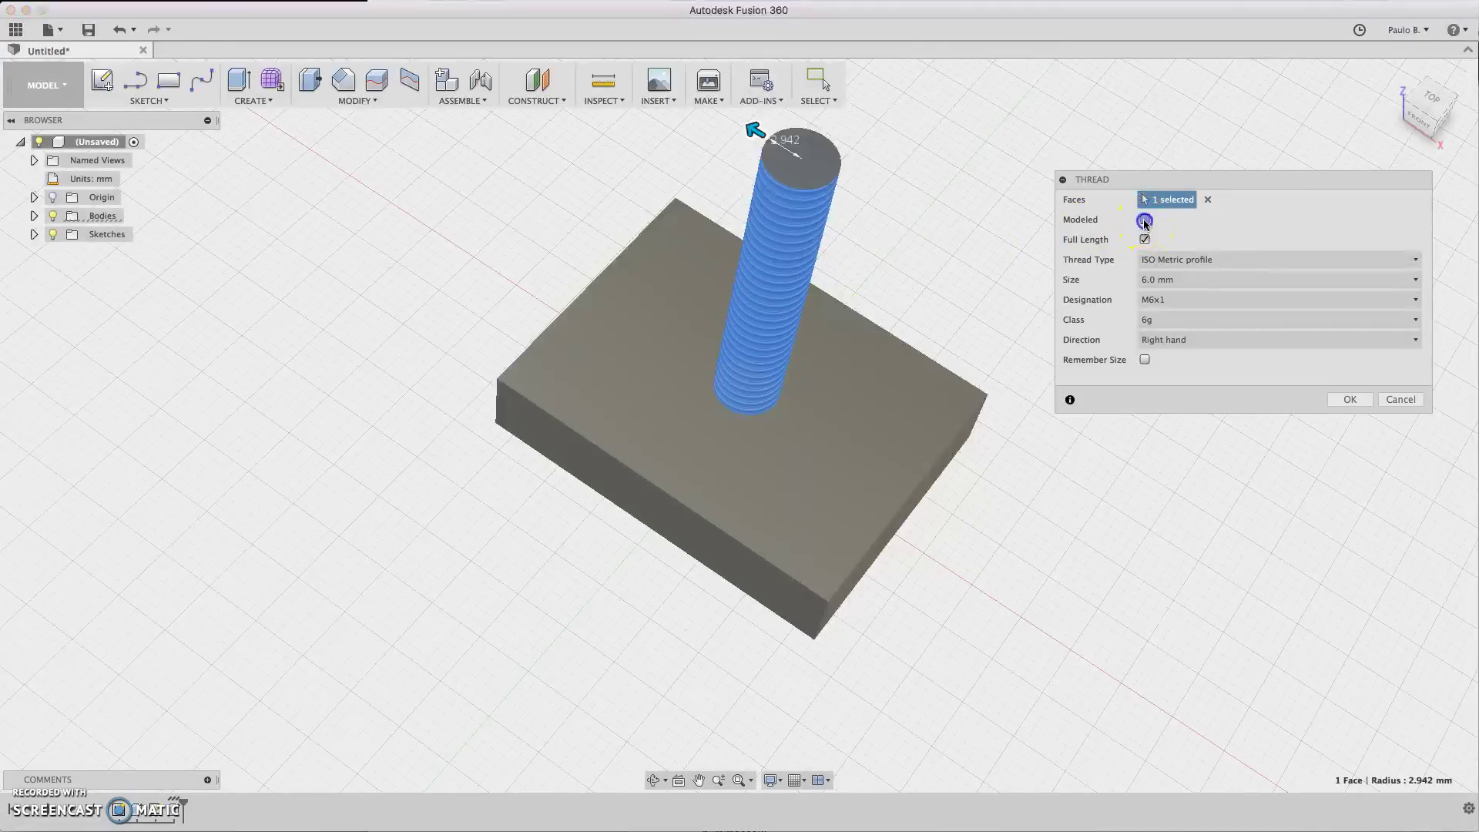
left_click(1145, 220)
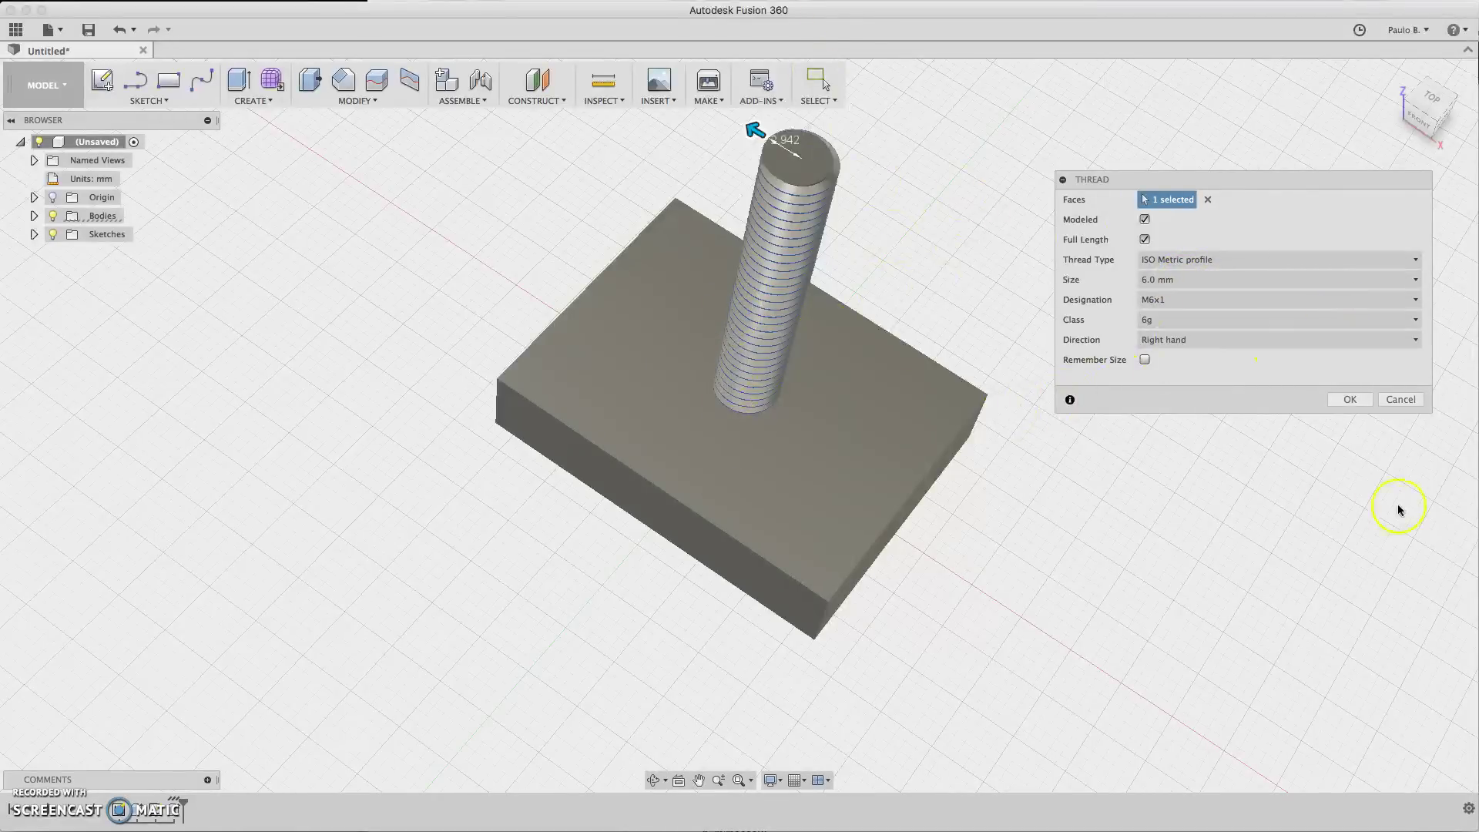
left_click(1325, 402)
left_click(1349, 399)
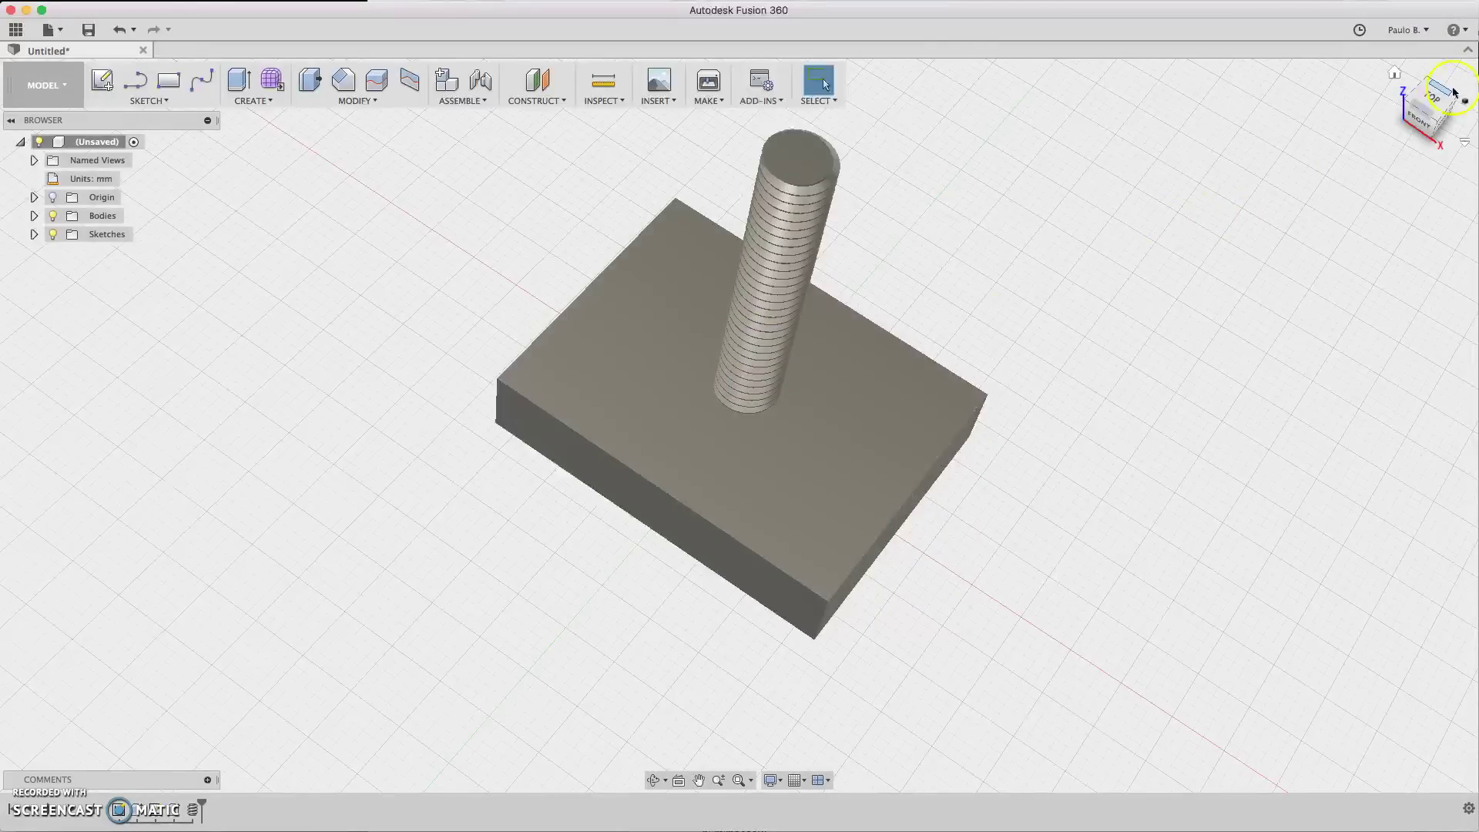
Step: Sketch a 10 mm circumscribed hexagon on the base's top plane, to the right of the post
left_click_drag(1418, 72, 1375, 70)
scroll(1067, 329, "down", 5)
scroll(1073, 324, "up", 5)
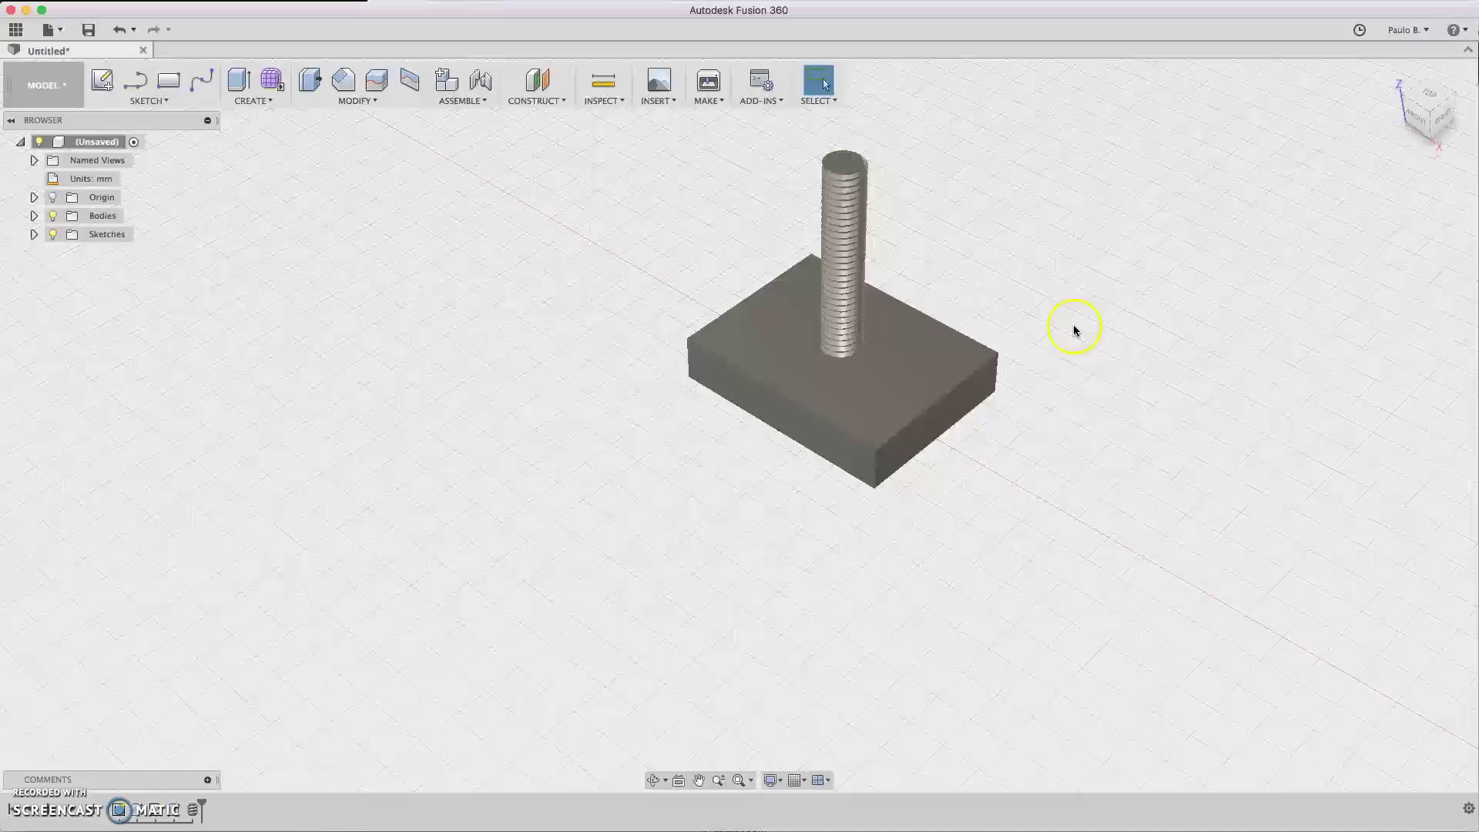
left_click(158, 100)
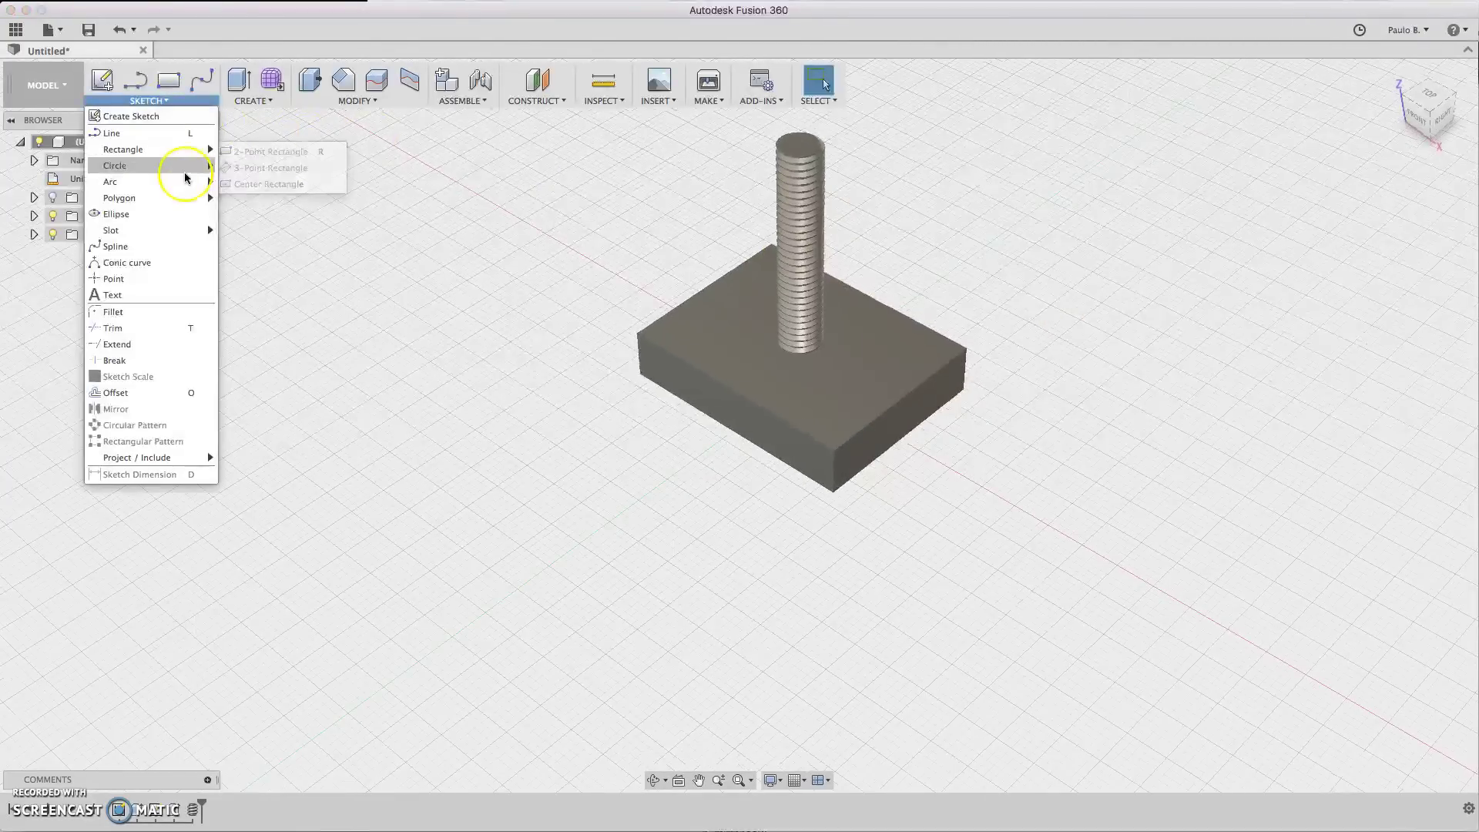
mouse_move(185, 199)
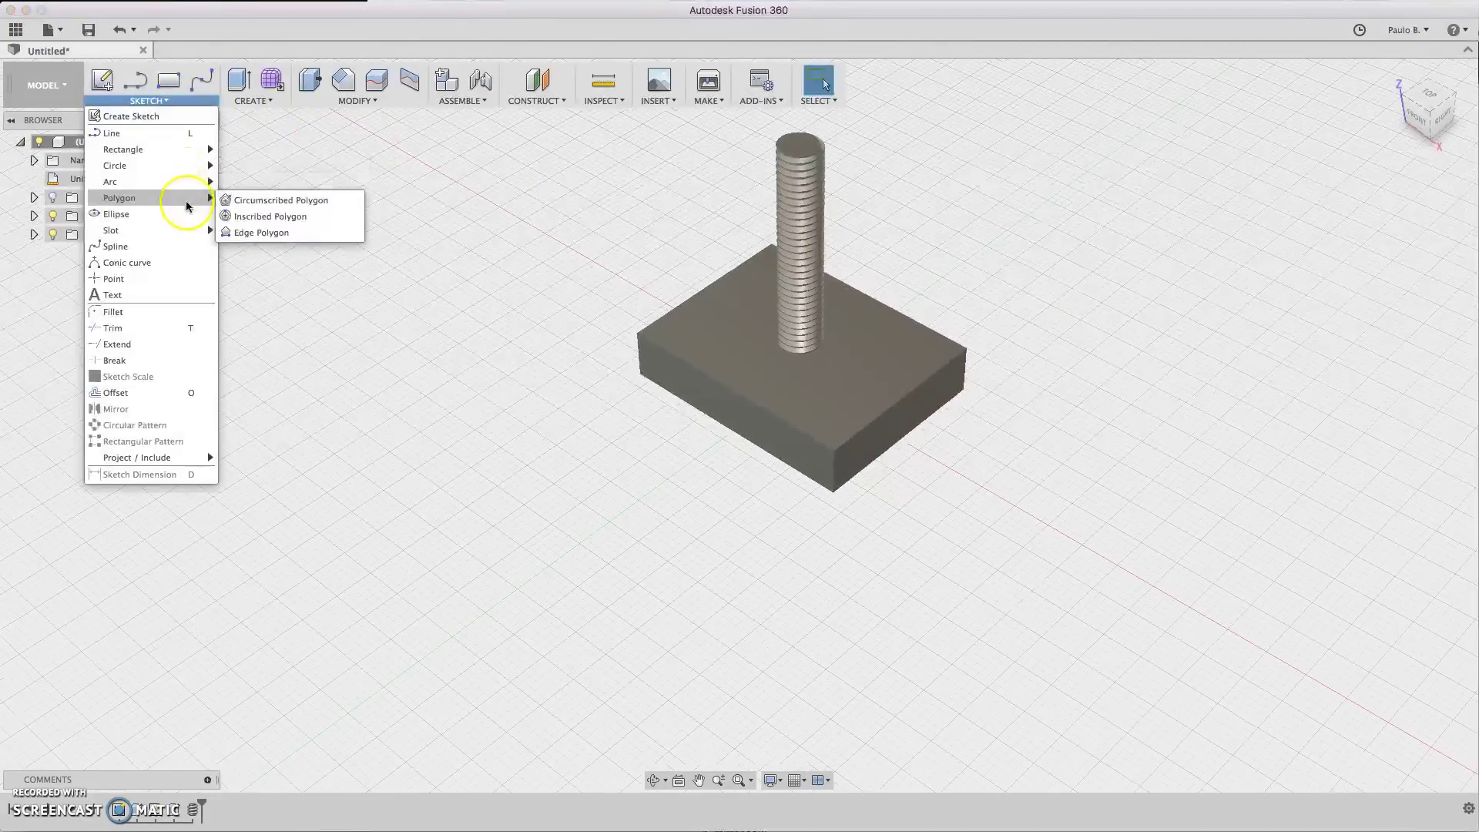
left_click(285, 201)
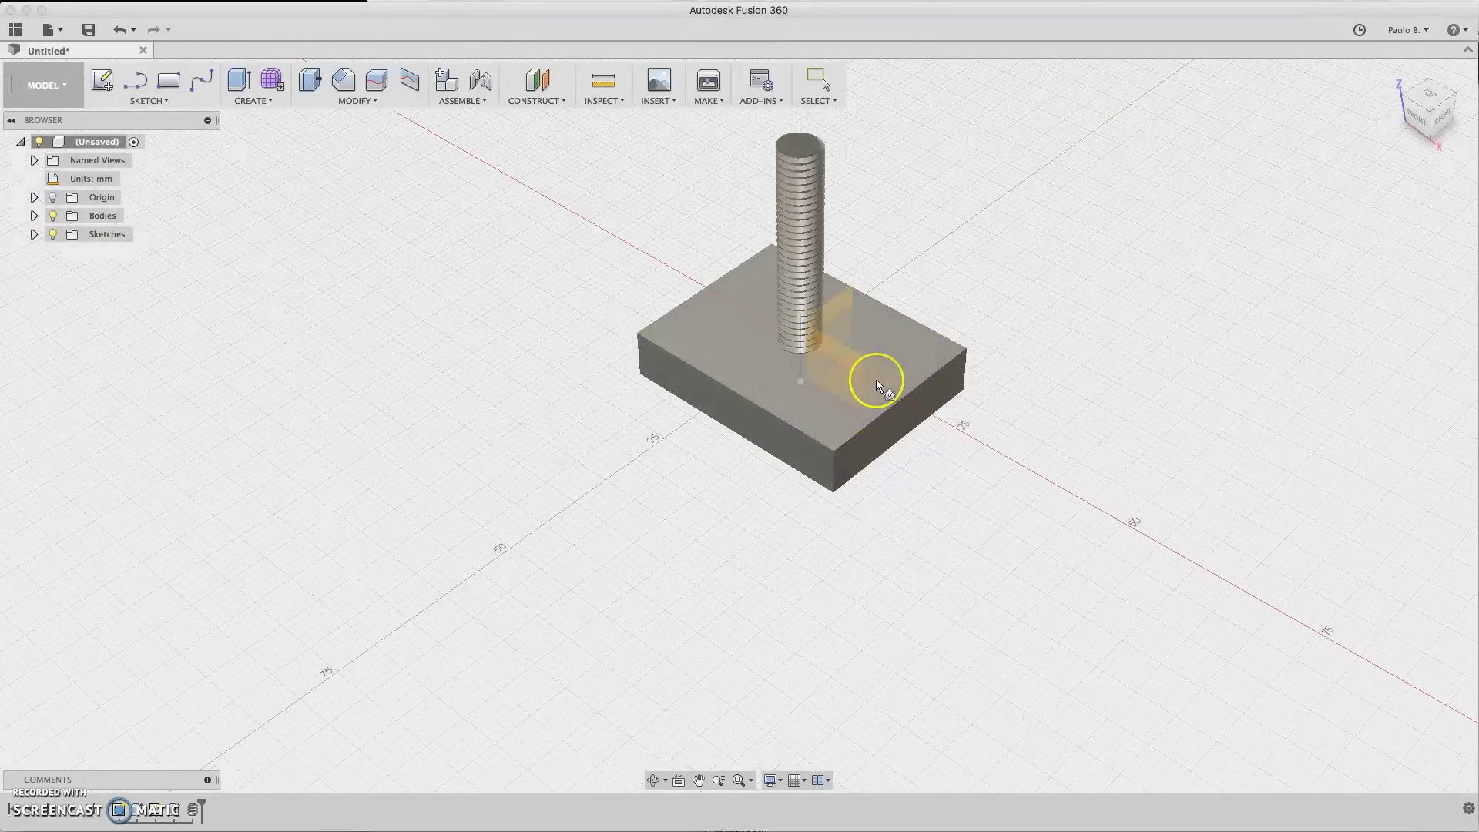
left_click(876, 379)
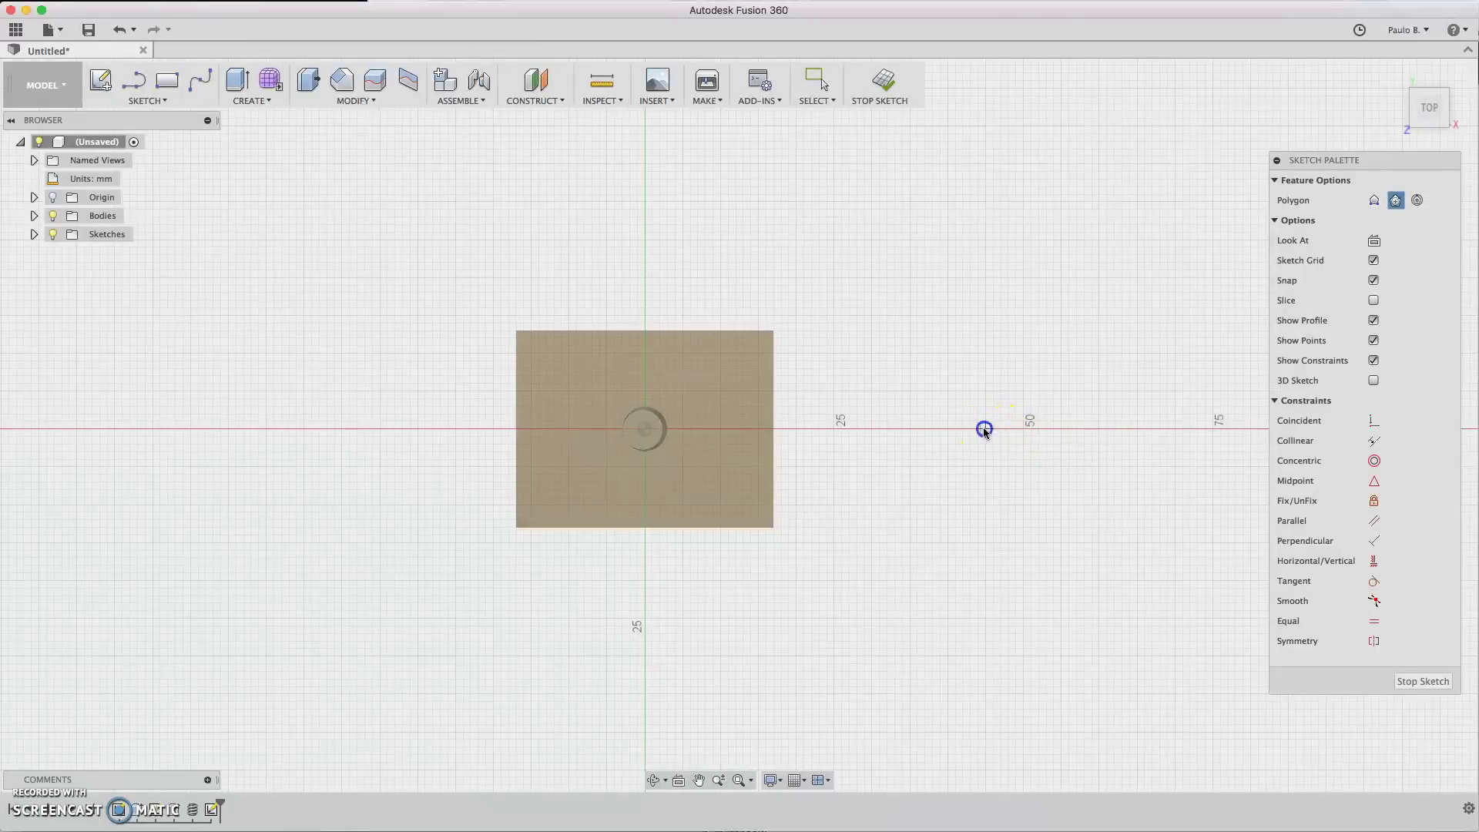
left_click(985, 429)
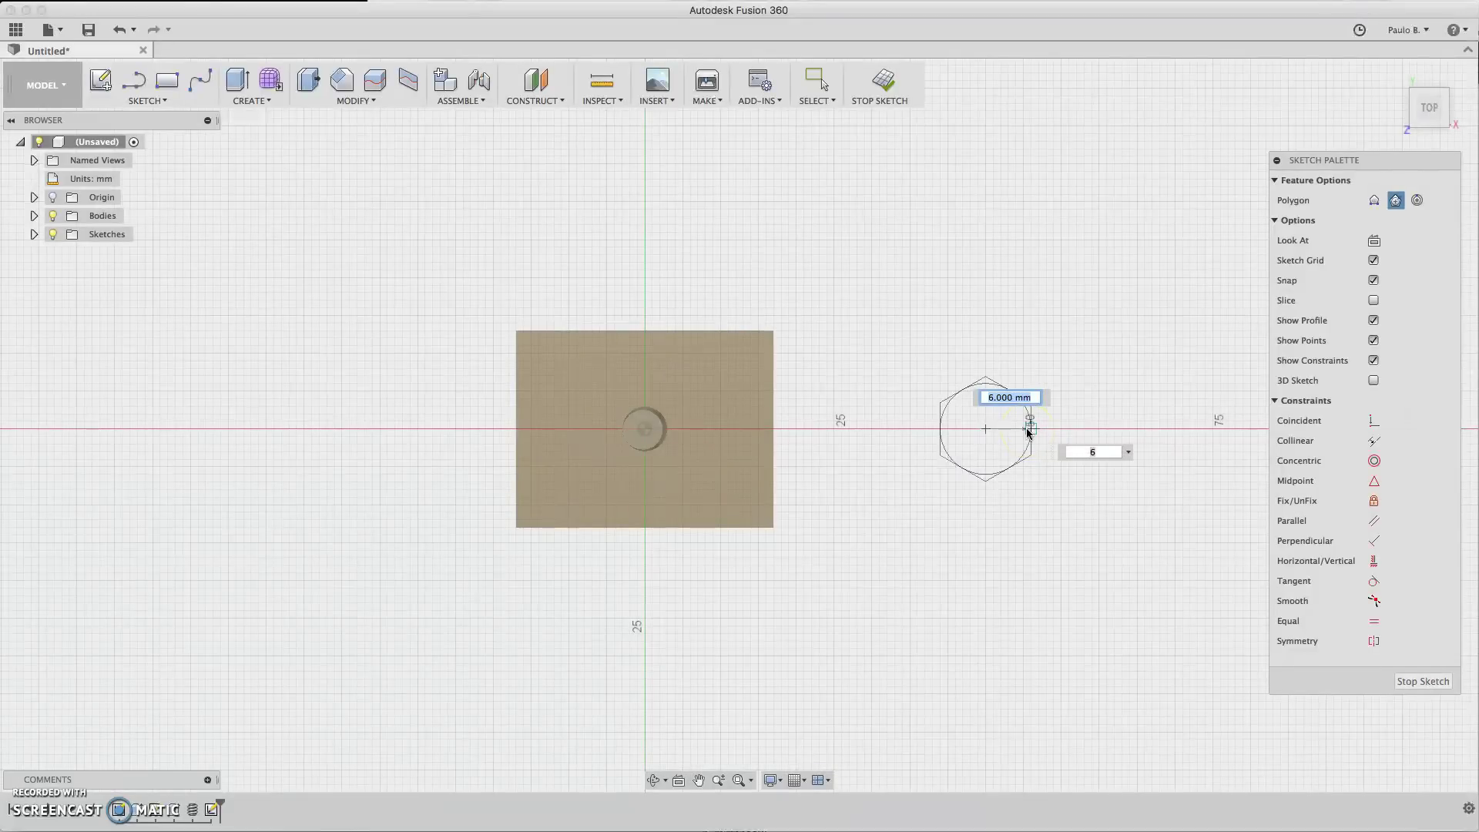
left_click(1037, 433)
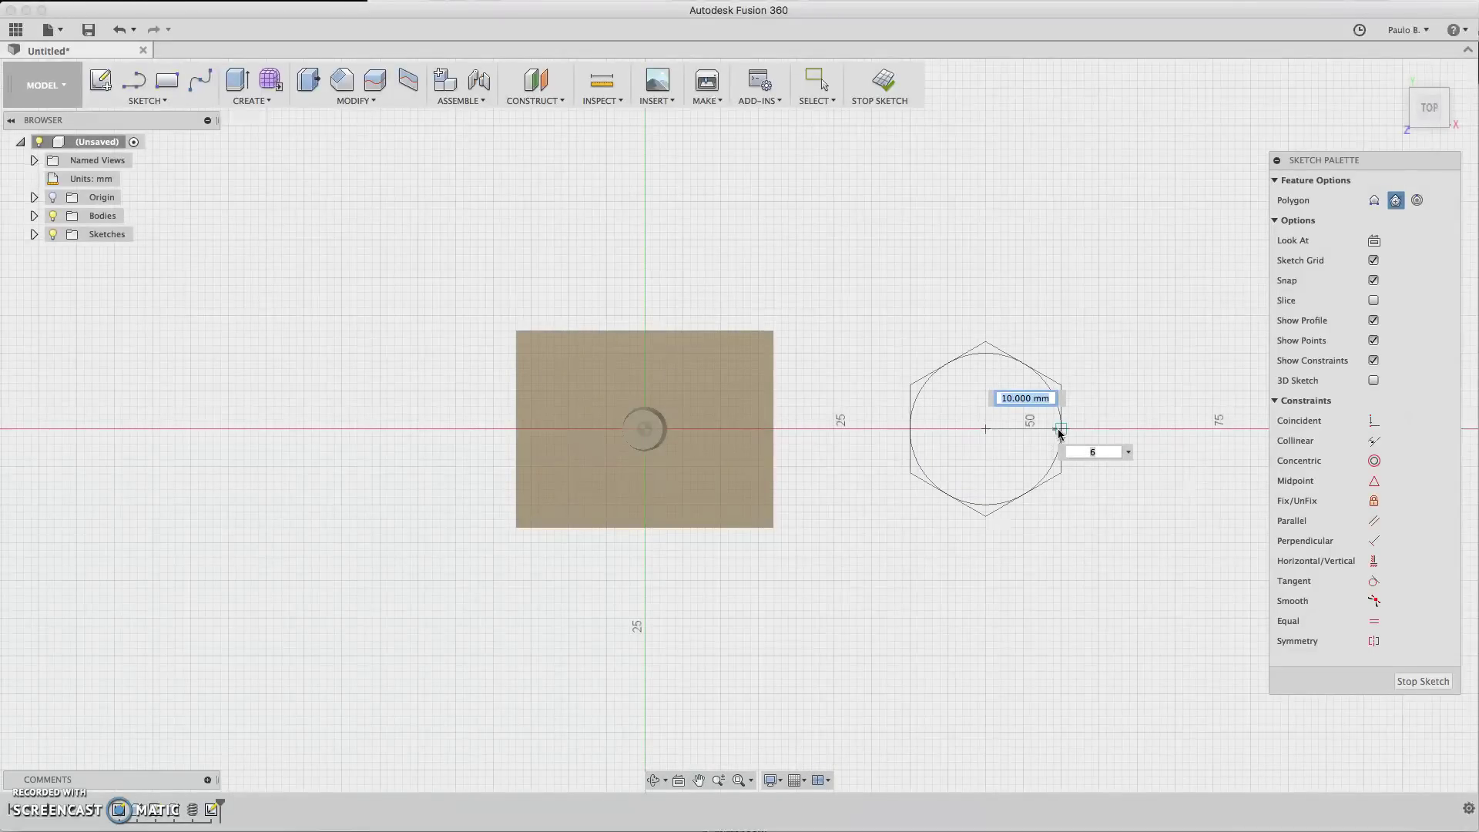
left_click(1060, 433)
Step: Add a 6 mm diameter circle at the hexagon's centre
key("c")
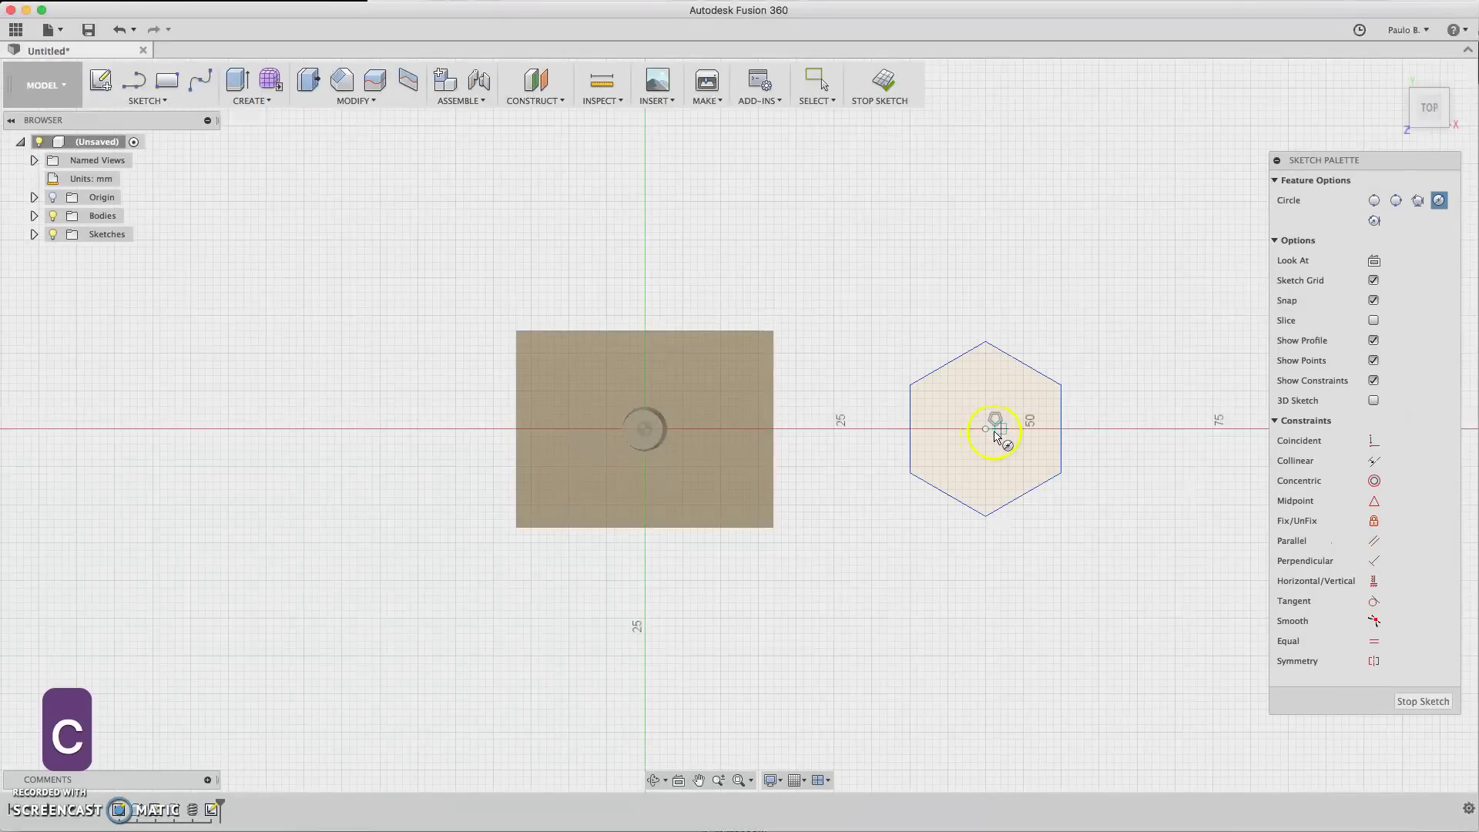
left_click(987, 430)
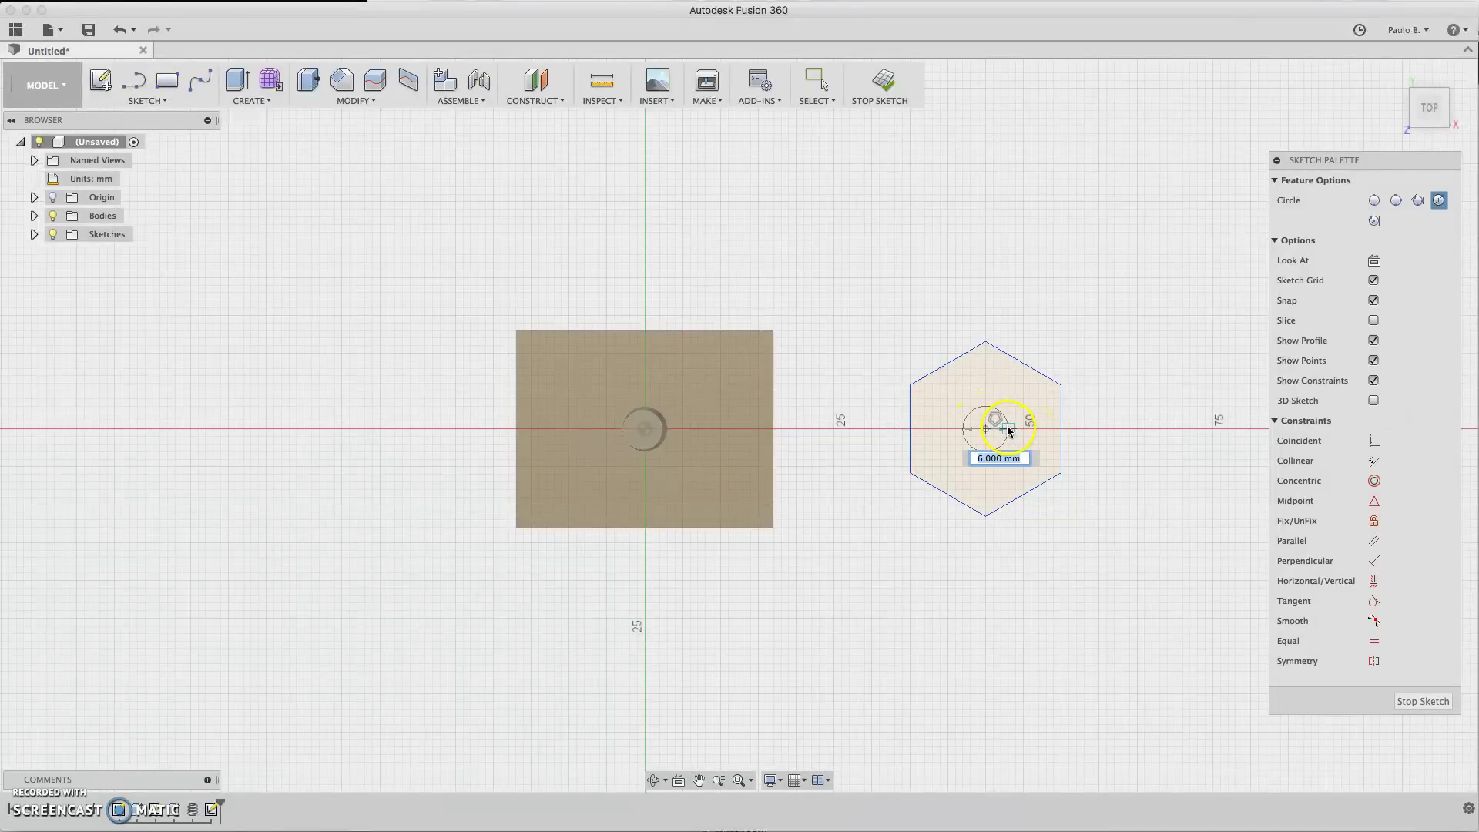
left_click(1006, 429)
left_click(1440, 122)
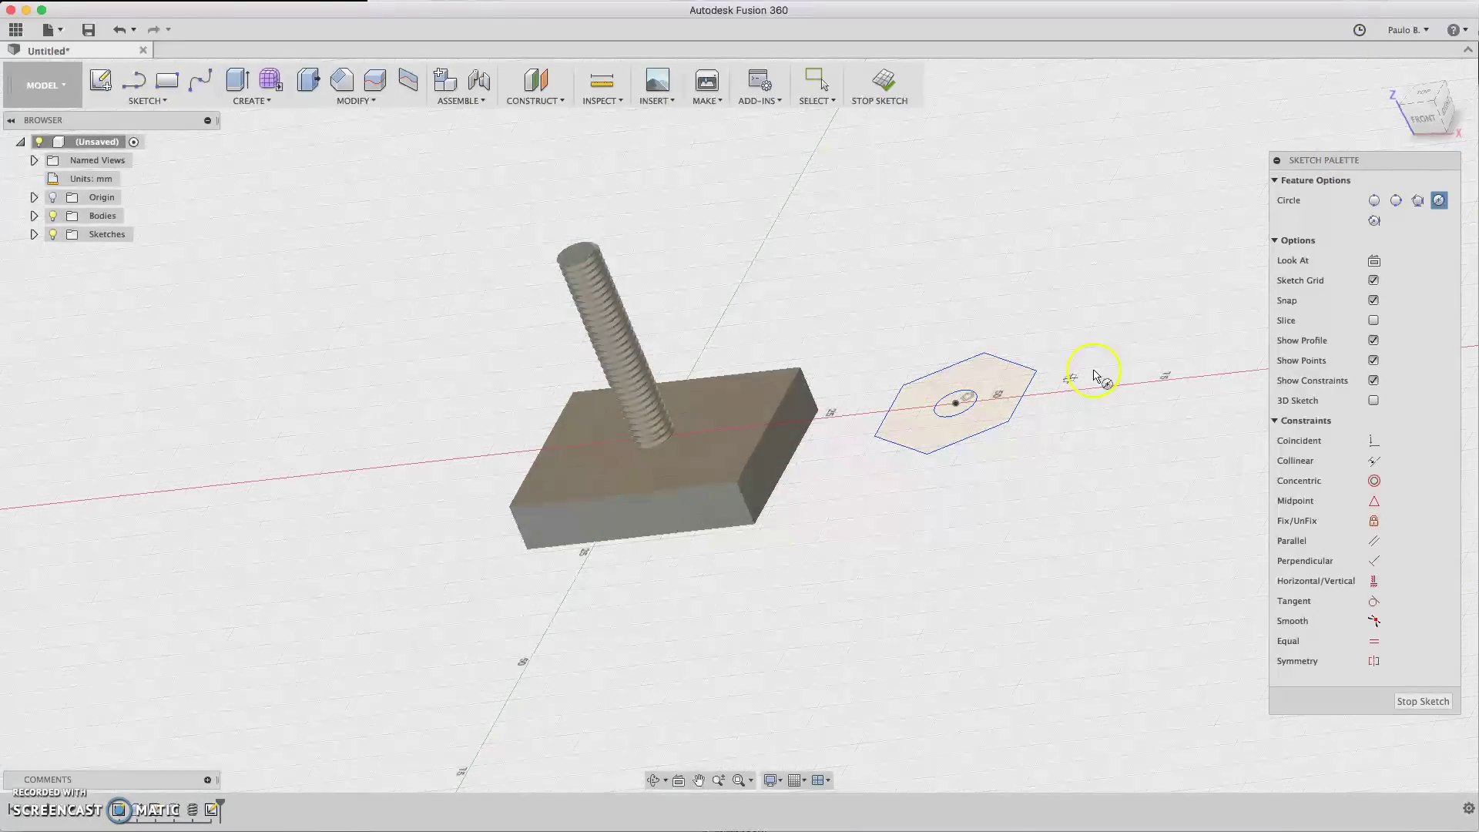
Step: Extrude the hexagon 10 mm as a new body to form the nut
key("e")
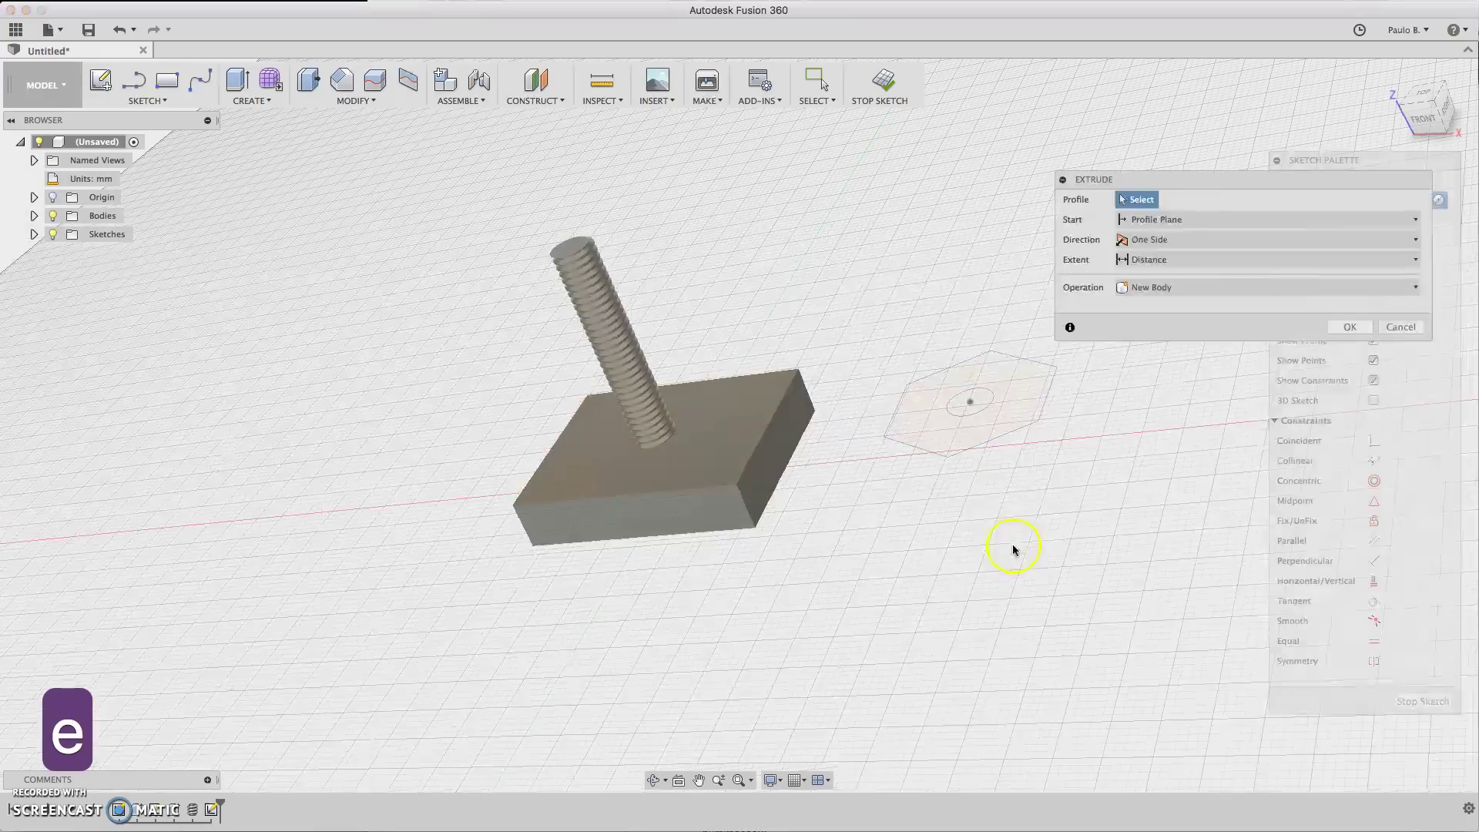
left_click(954, 383)
left_click_drag(953, 383, 918, 325)
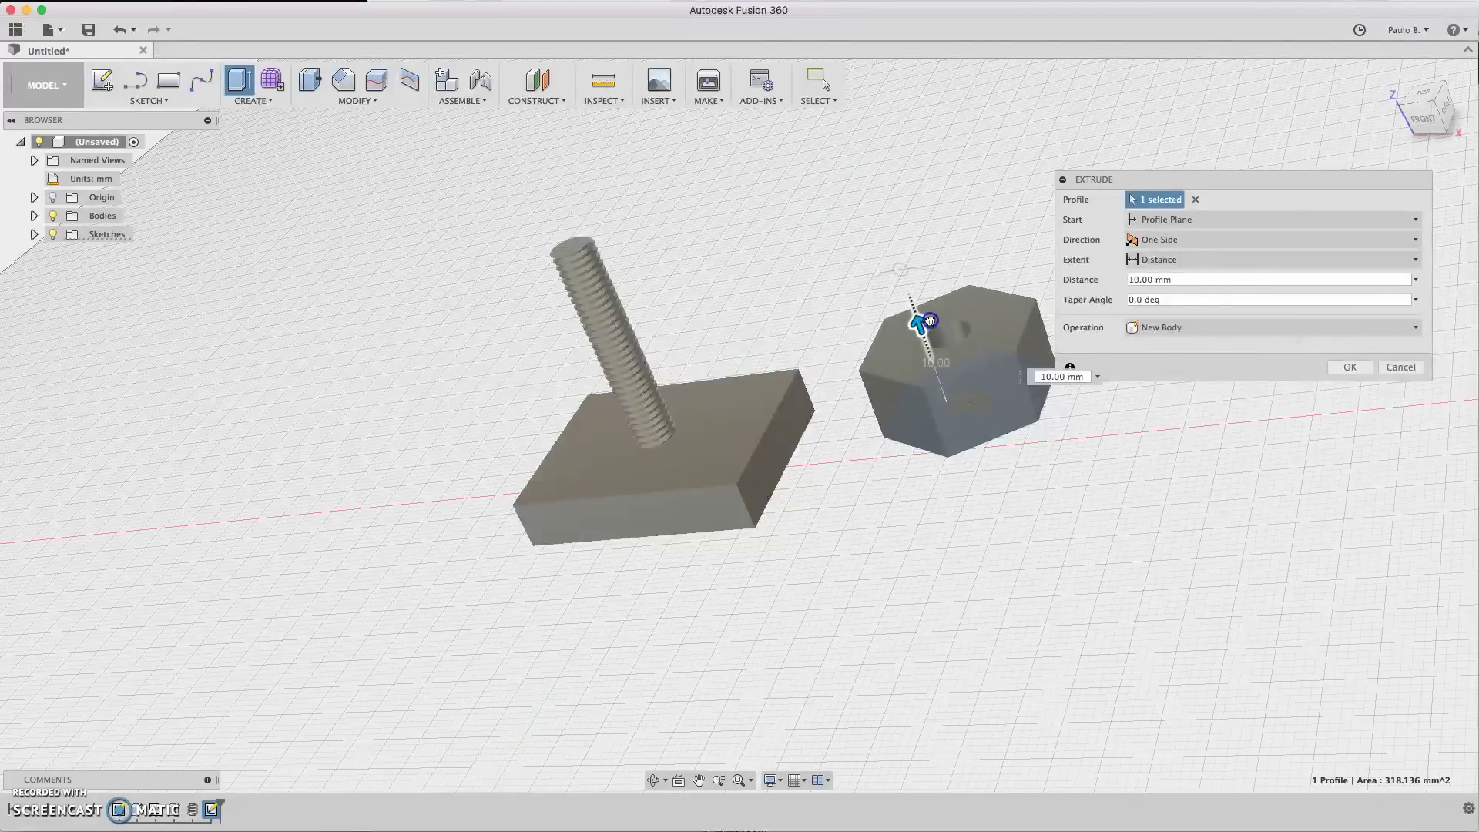
left_click(1316, 372)
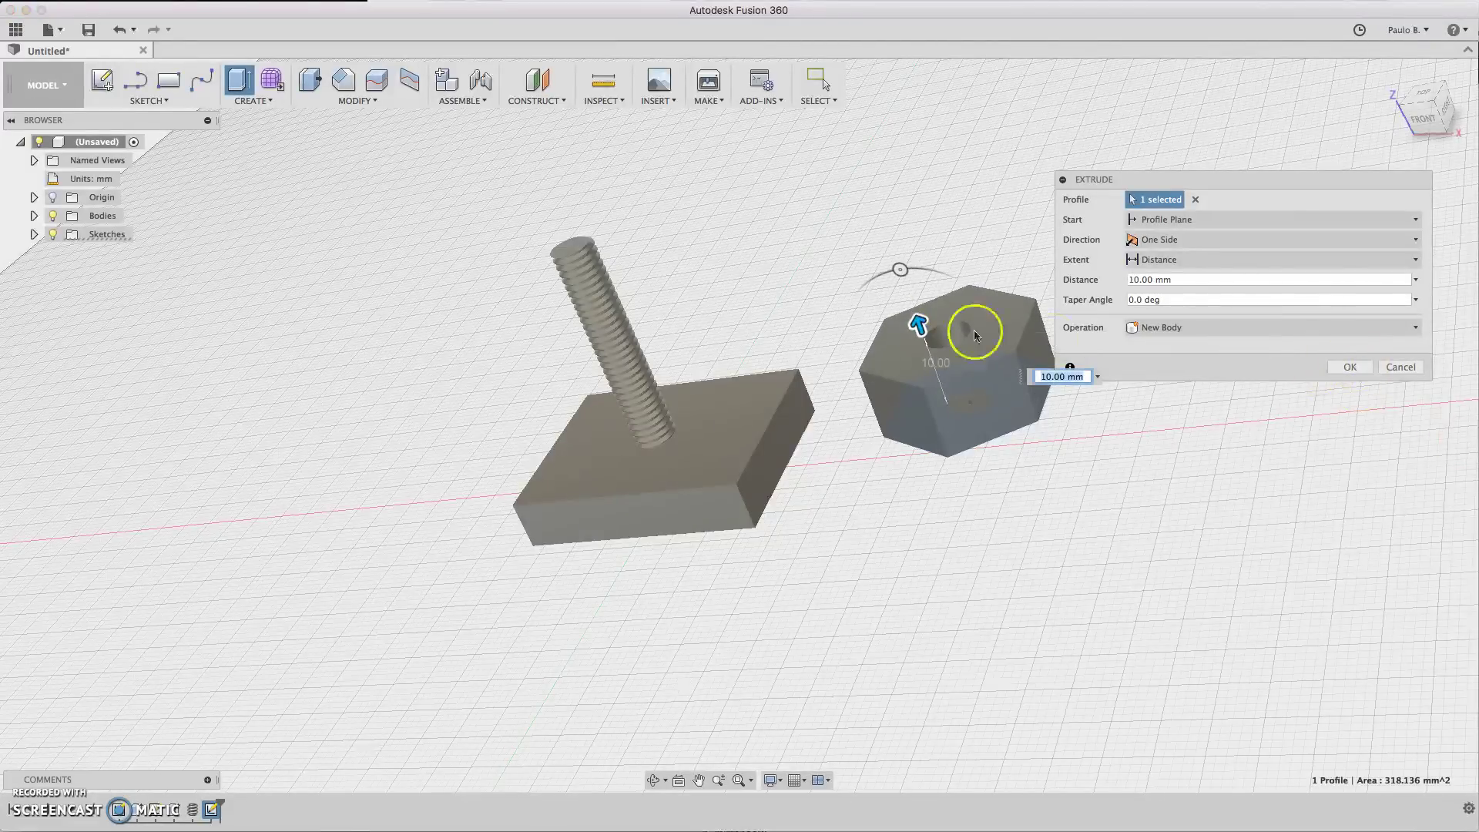
left_click(1344, 369)
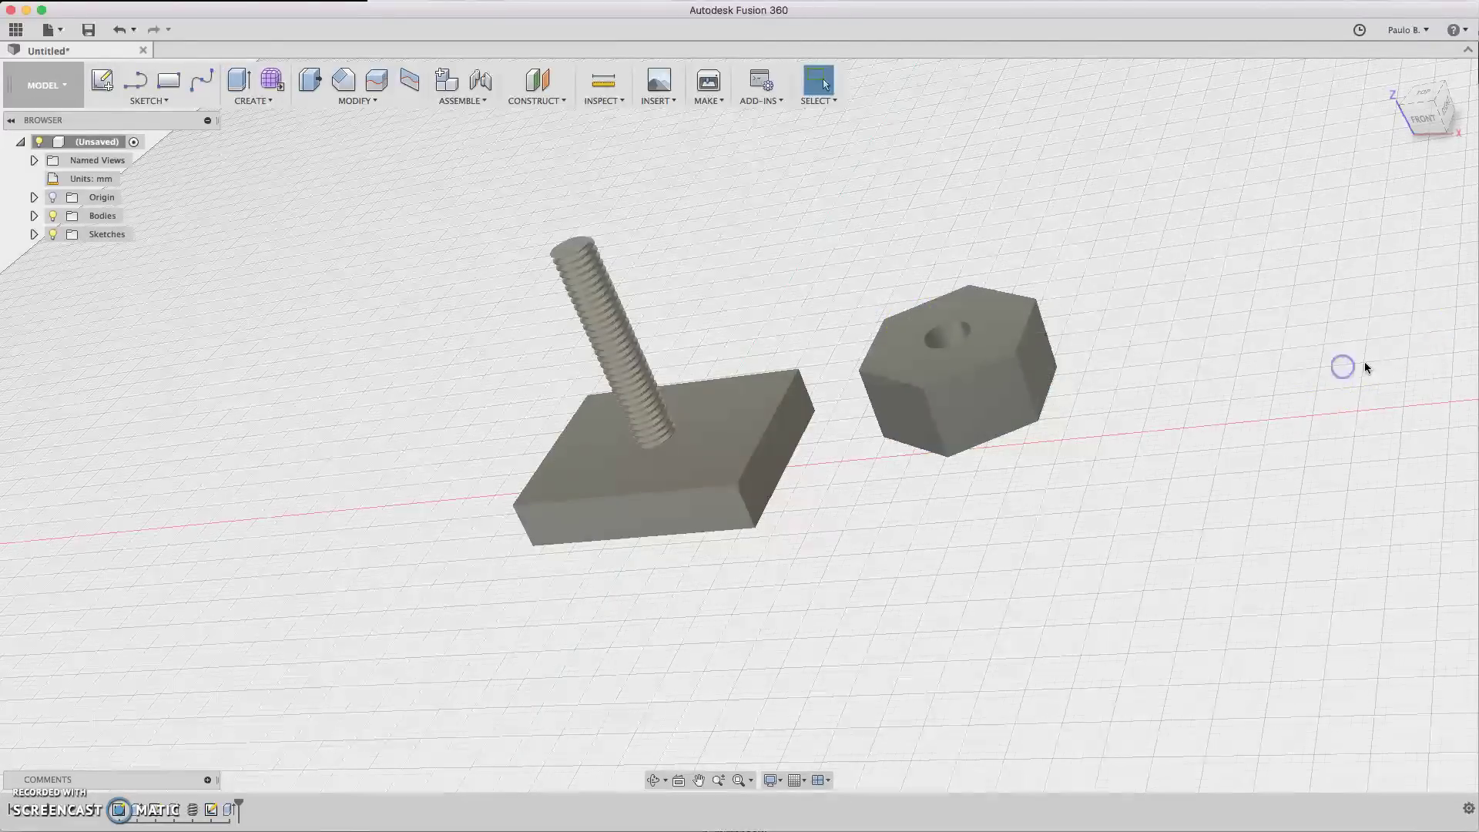
Step: Thread the nut's central hole with a modeled M6x1 internal thread, class 6H
left_click_drag(1427, 108, 1251, 316)
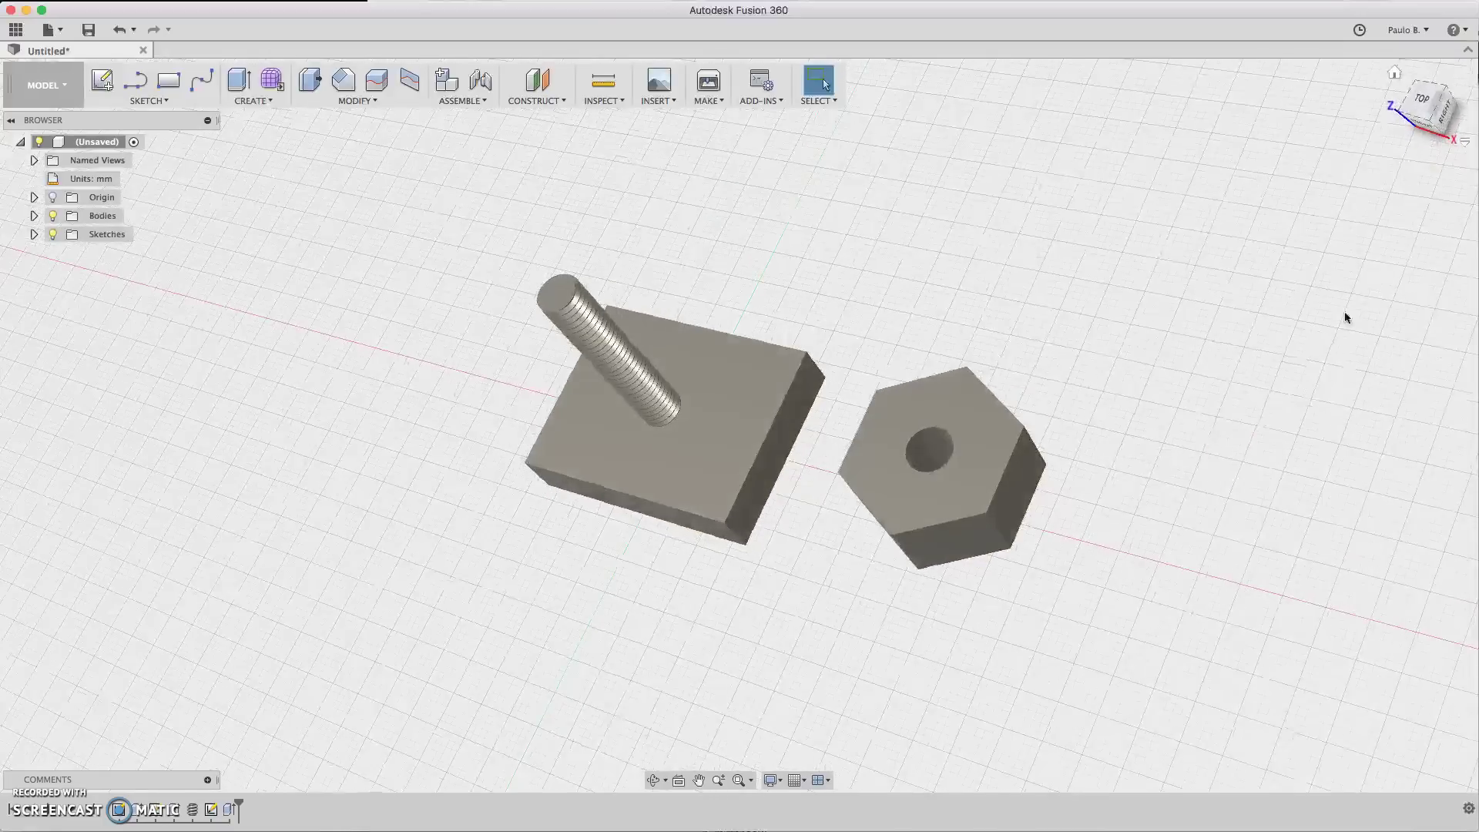
left_click(1122, 469)
left_click(365, 103)
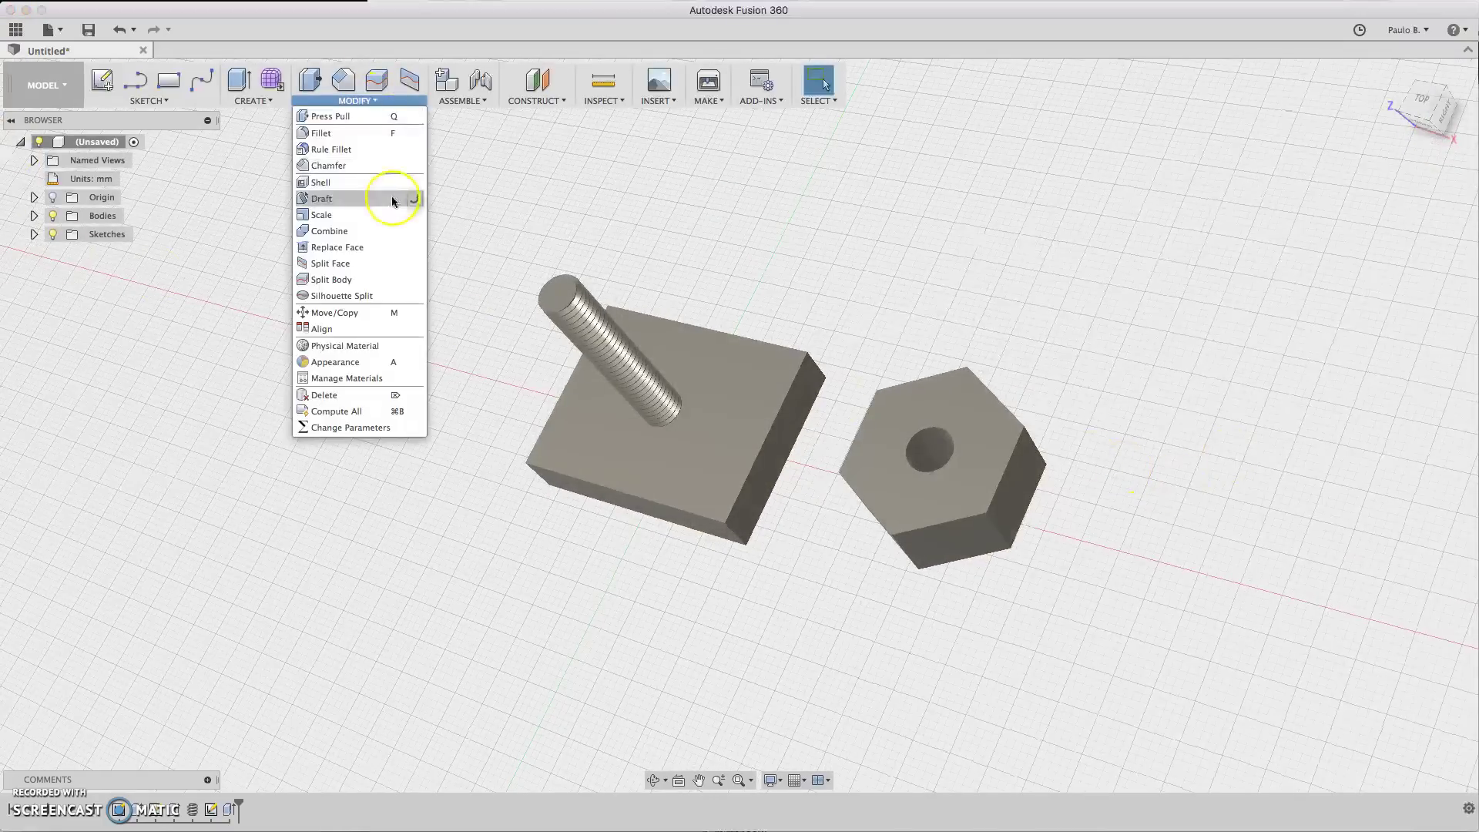
left_click(254, 101)
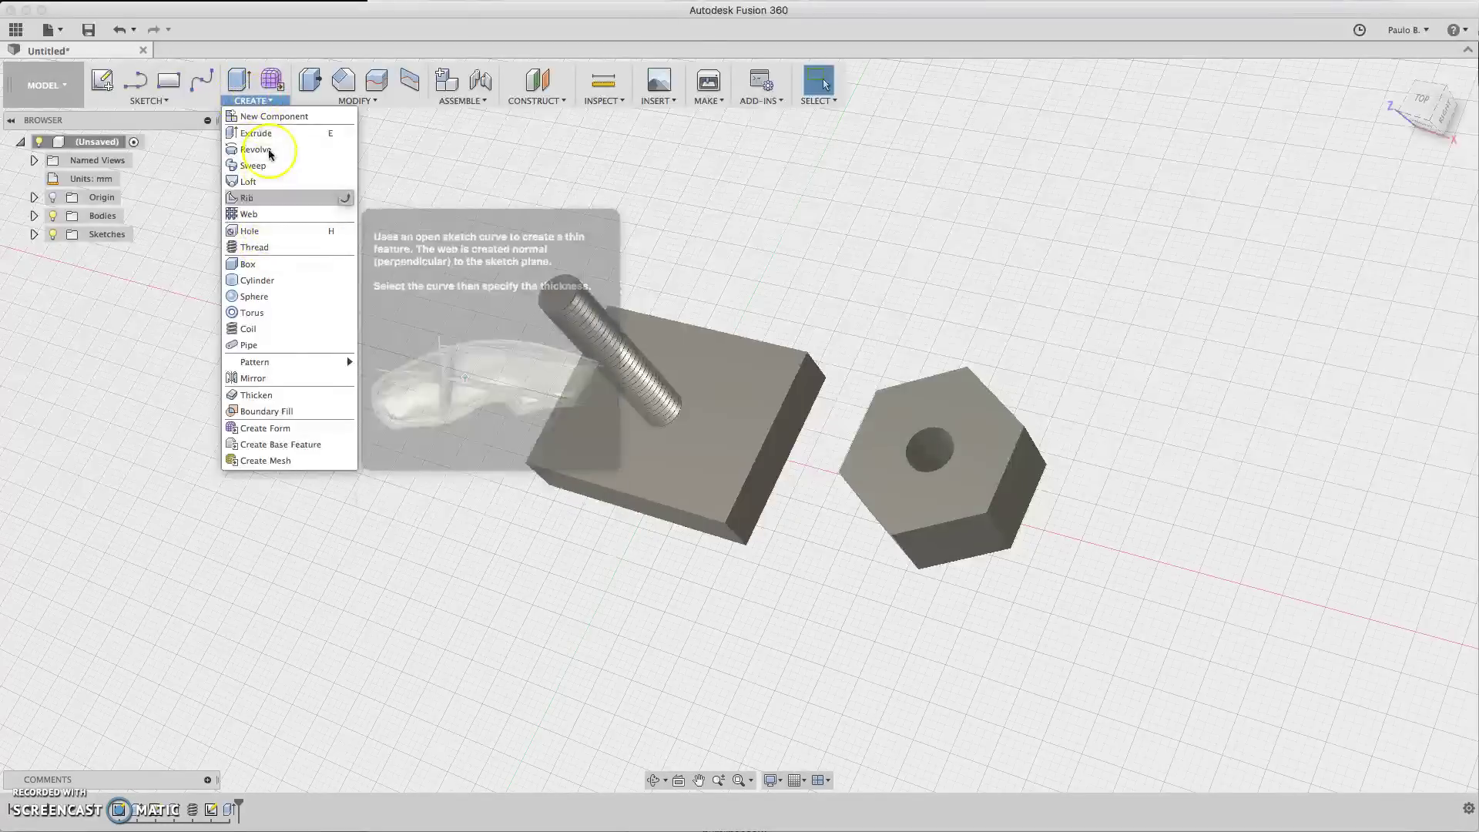
left_click(266, 247)
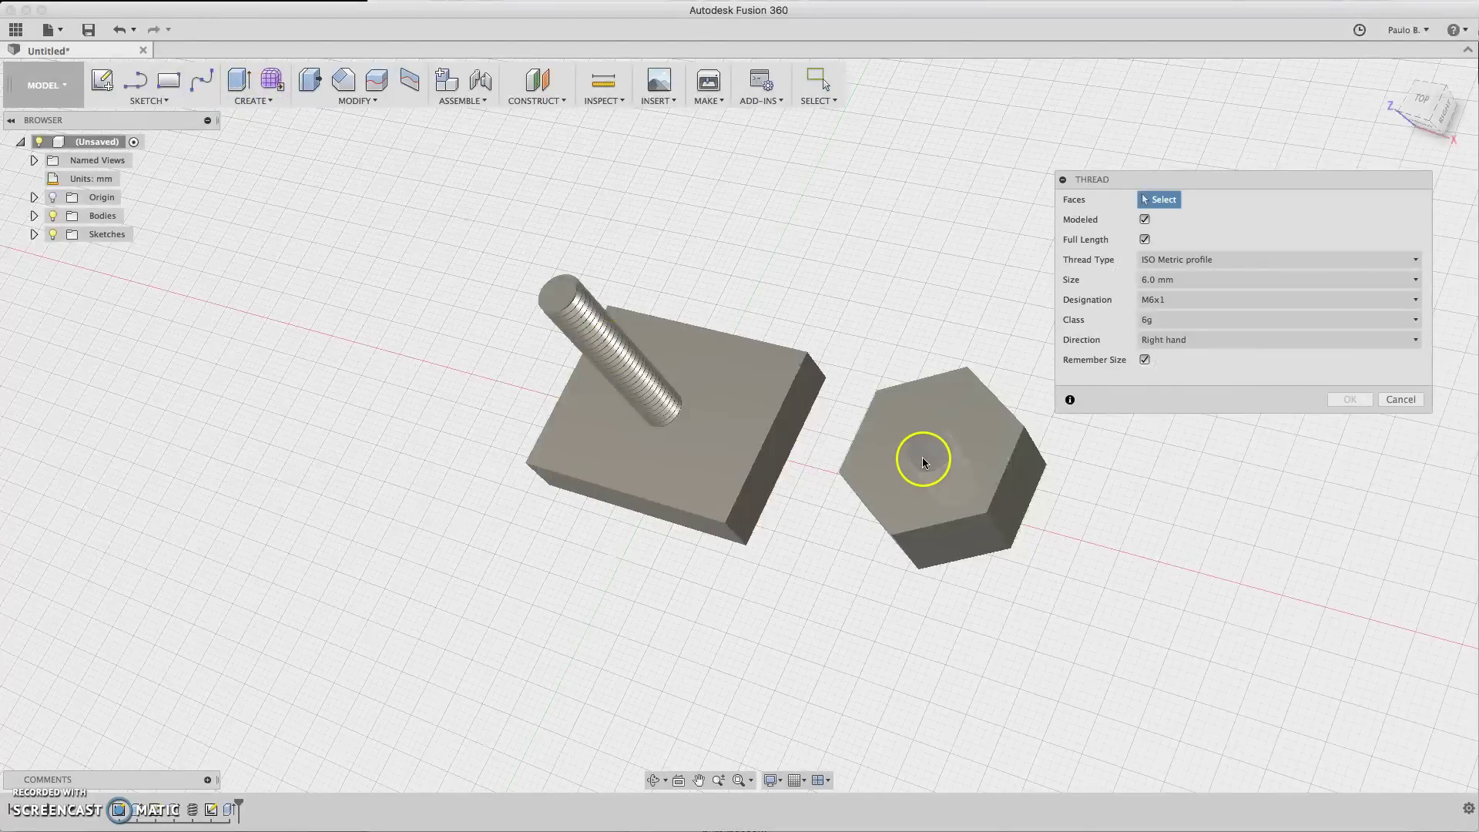
left_click(935, 454)
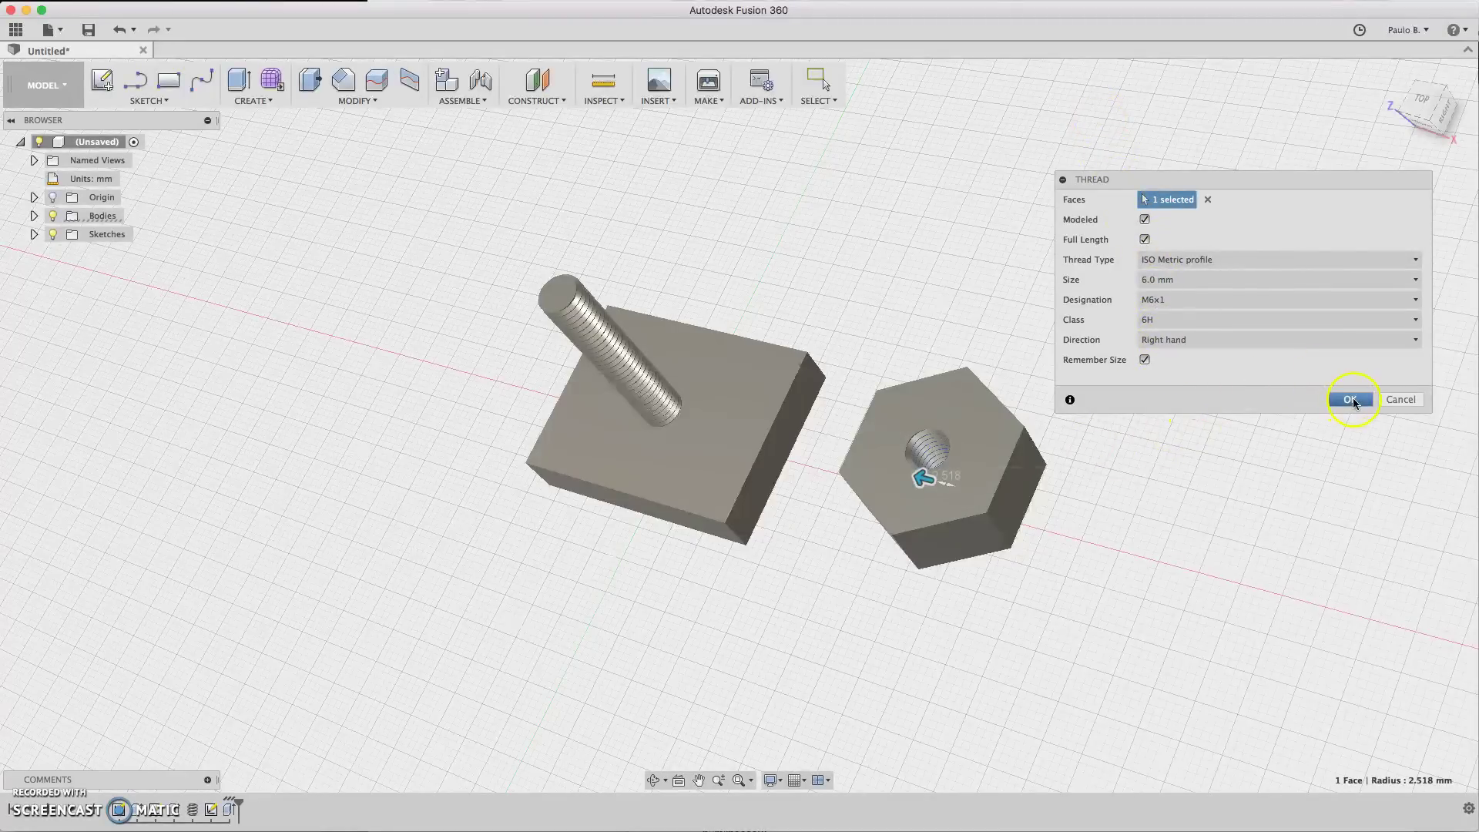
left_click(1207, 303)
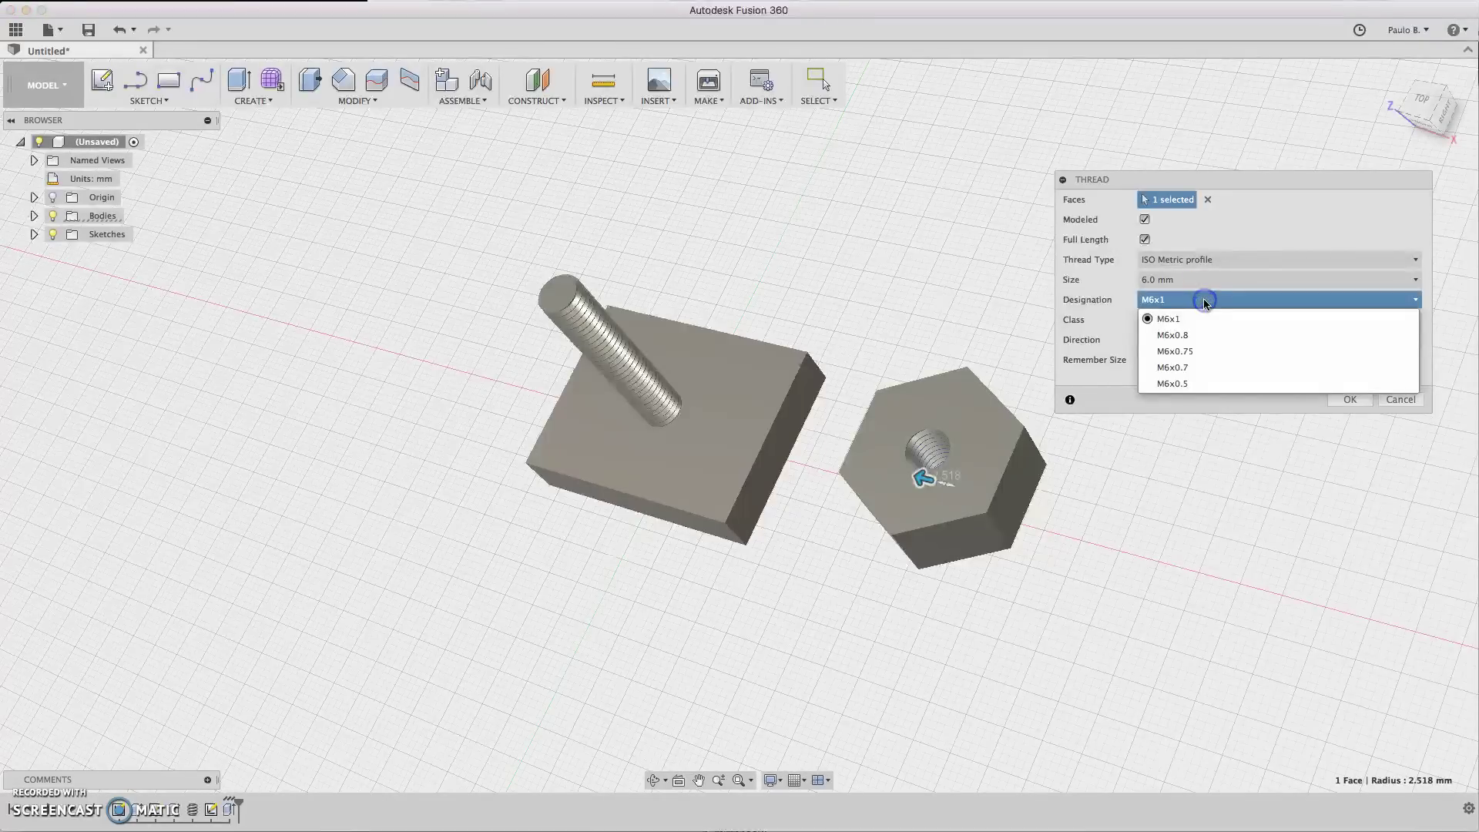
left_click(1207, 303)
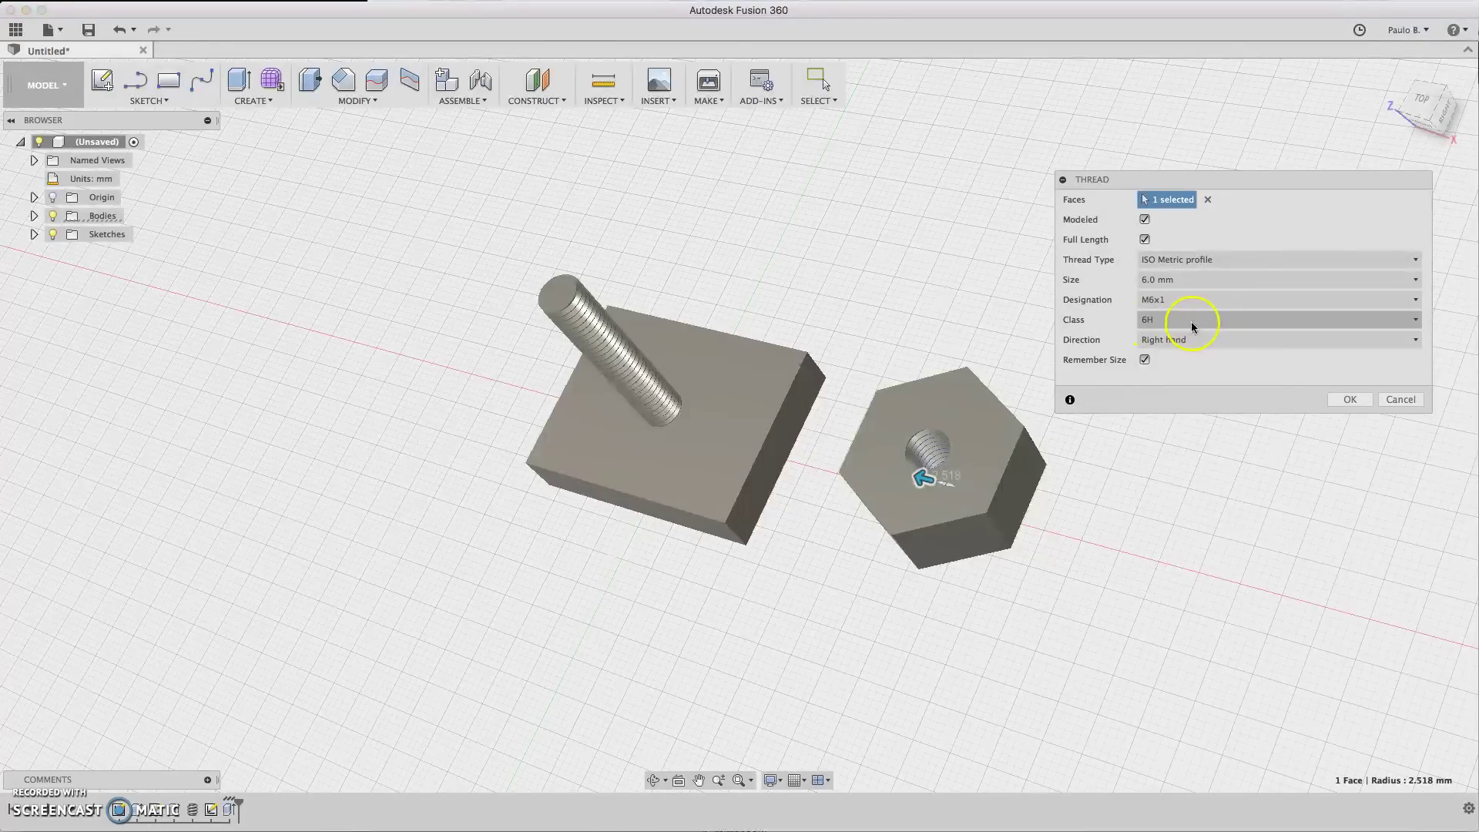
left_click(1344, 400)
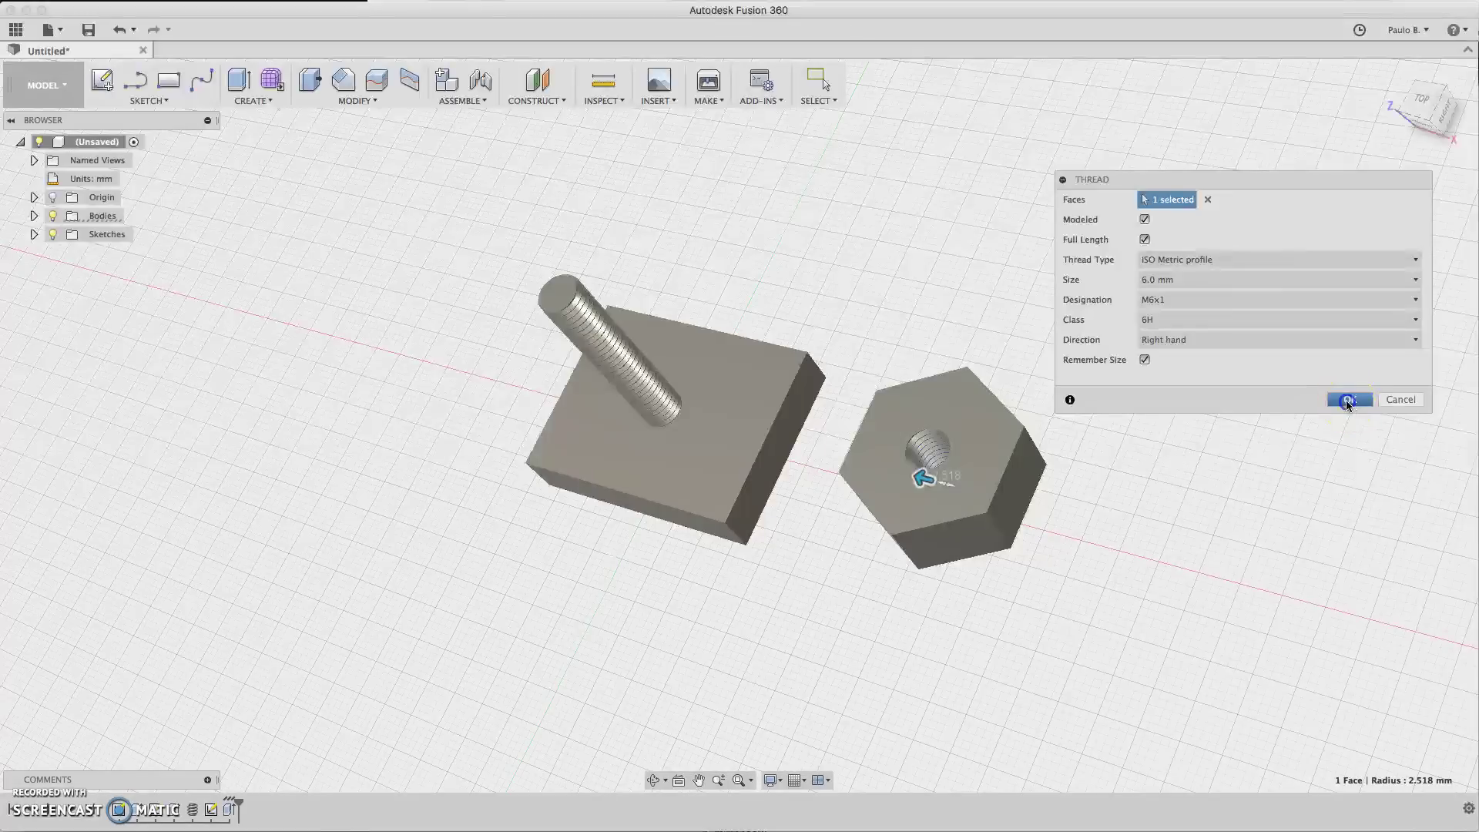
left_click(1421, 101)
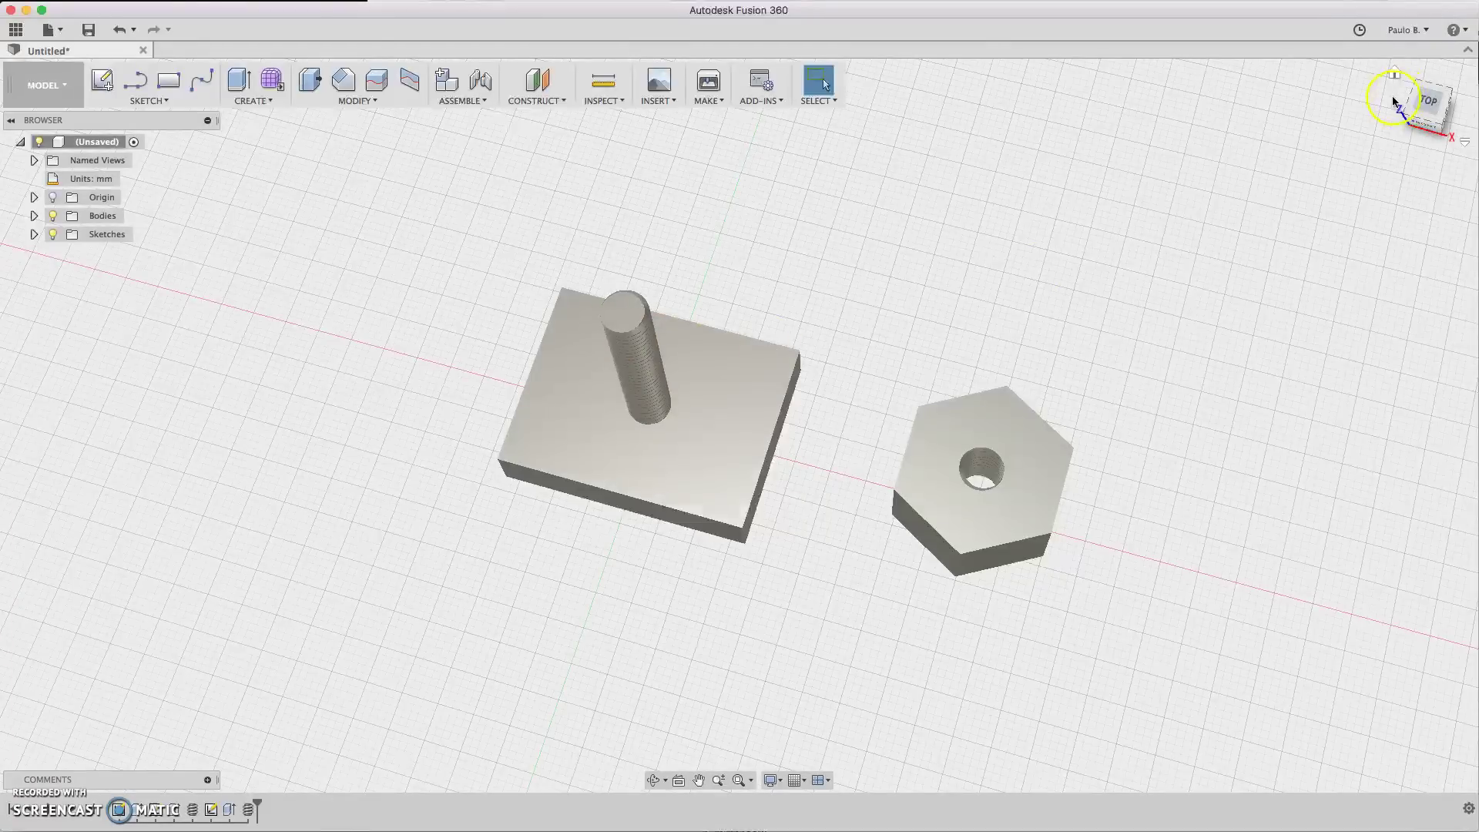
left_click_drag(1433, 103, 1357, 284)
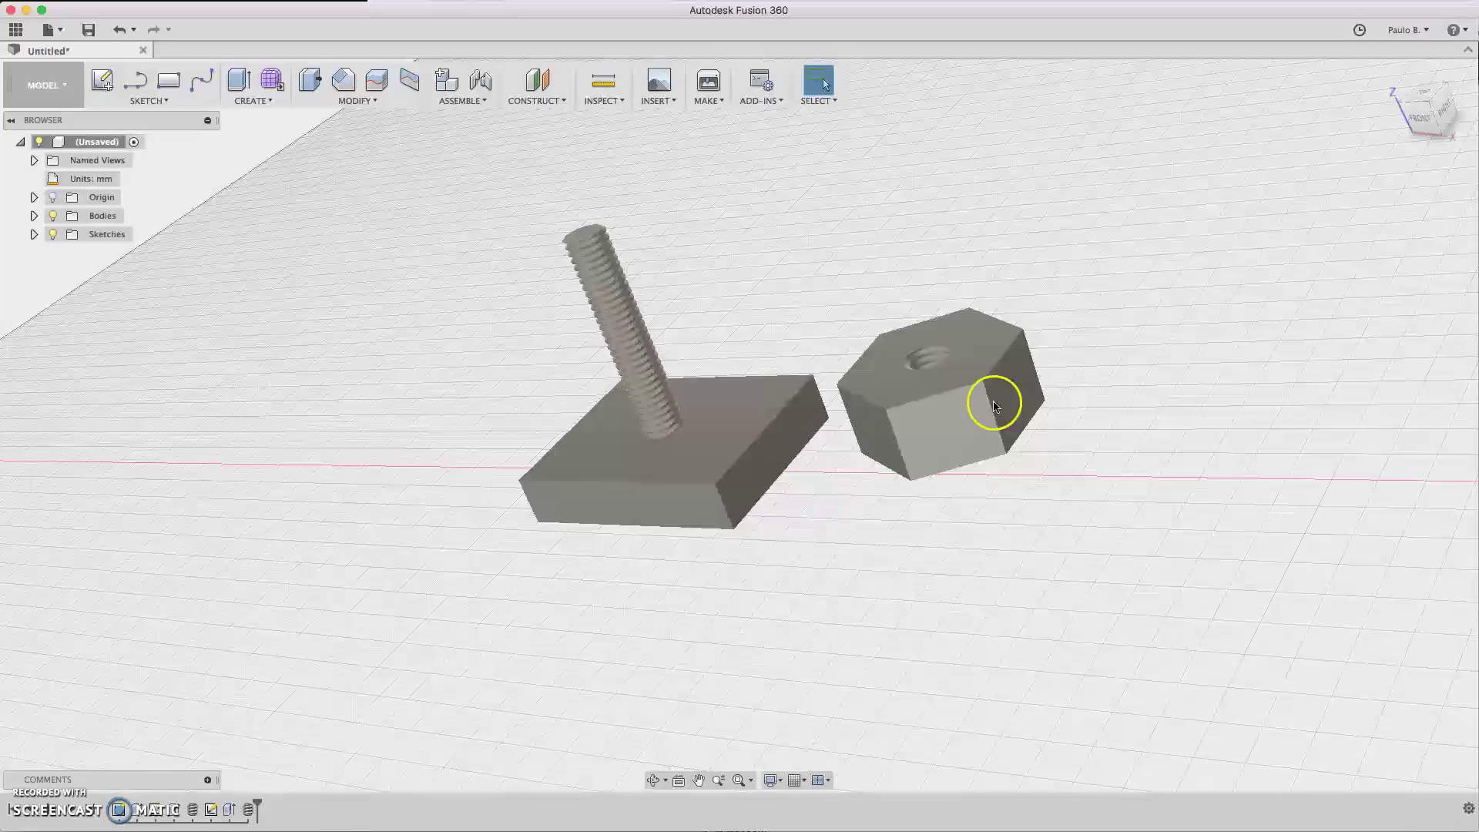
left_click(479, 101)
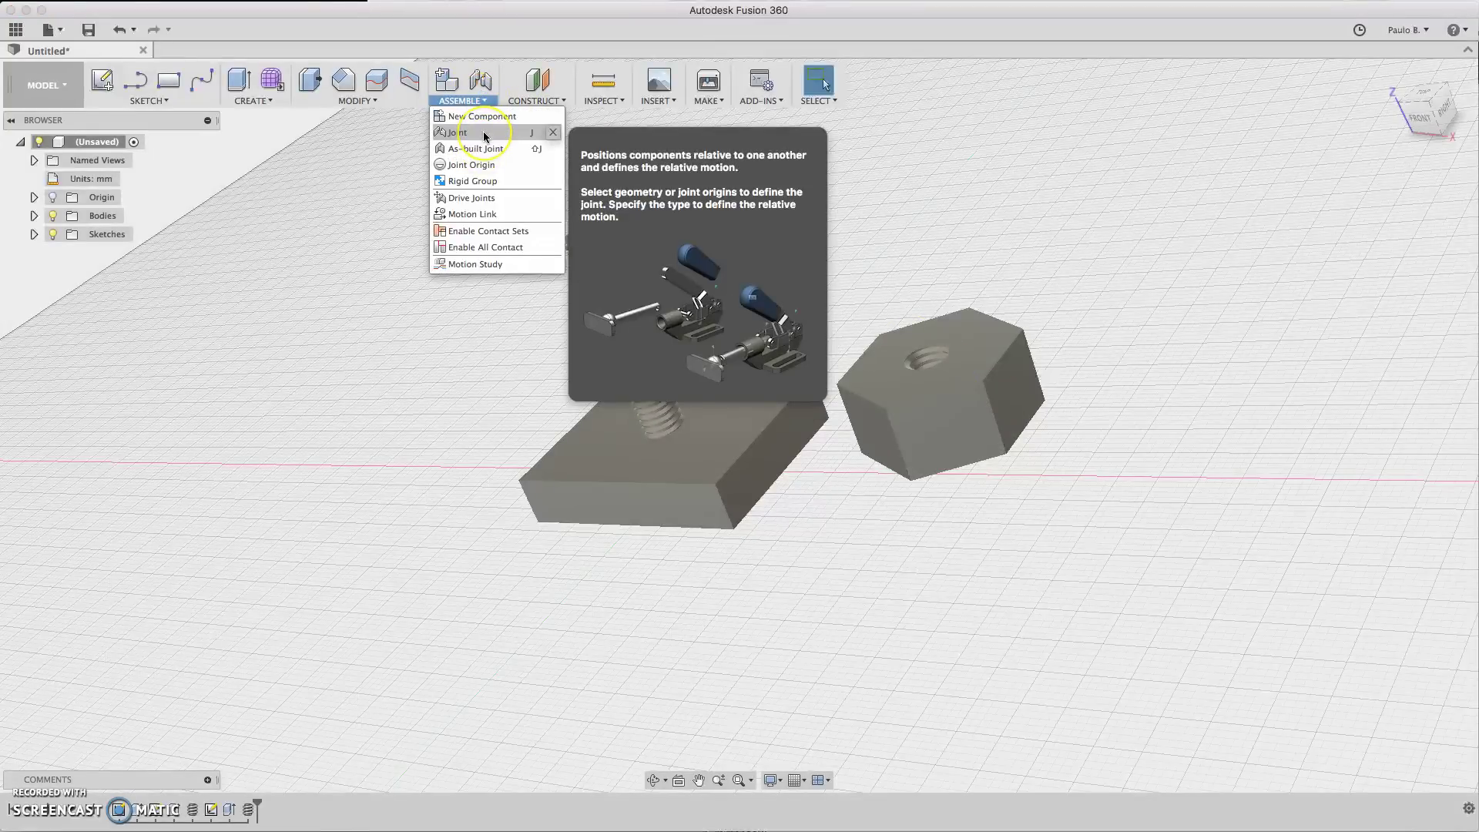
left_click(486, 136)
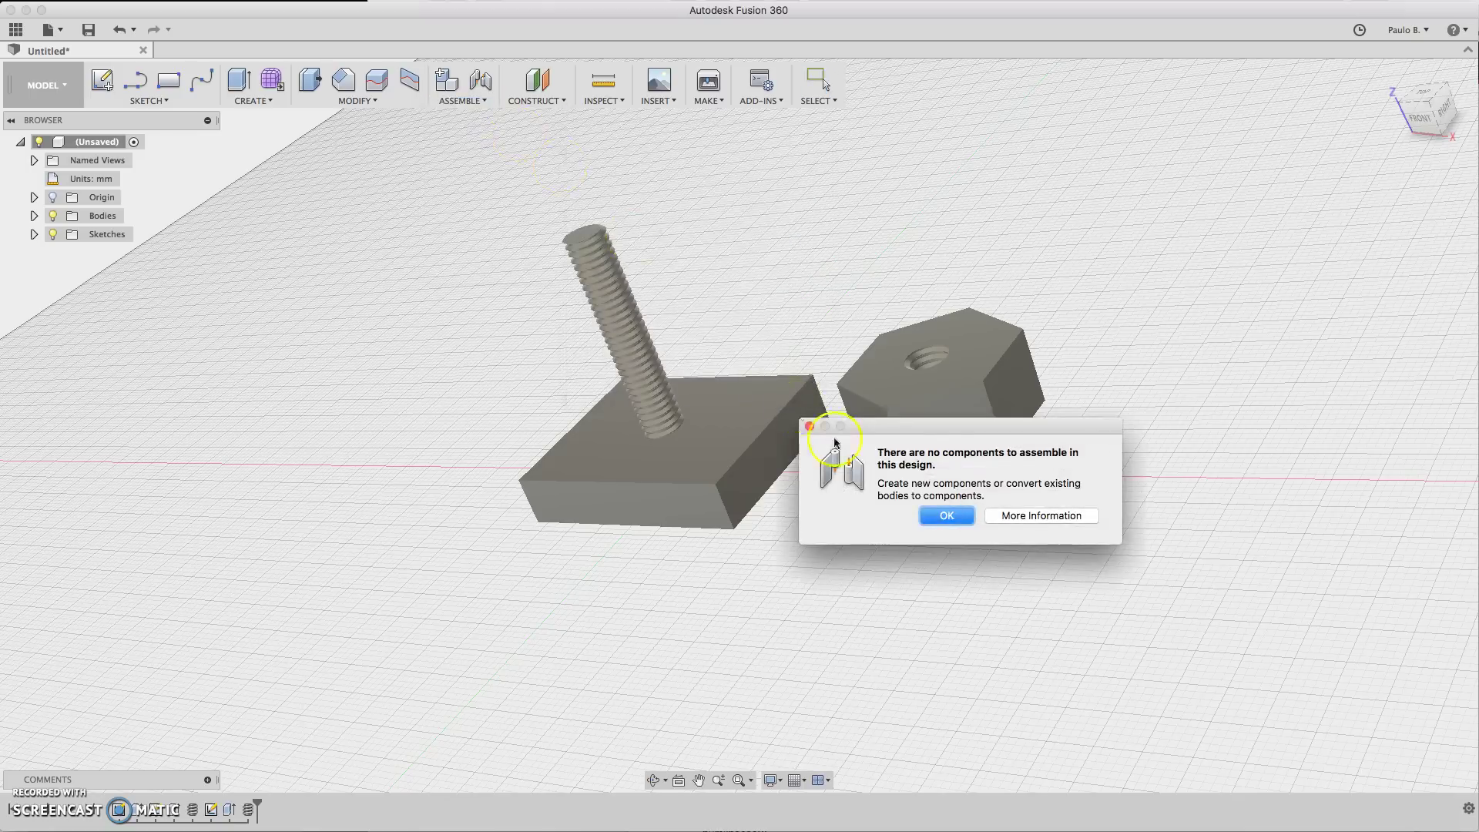
left_click(948, 516)
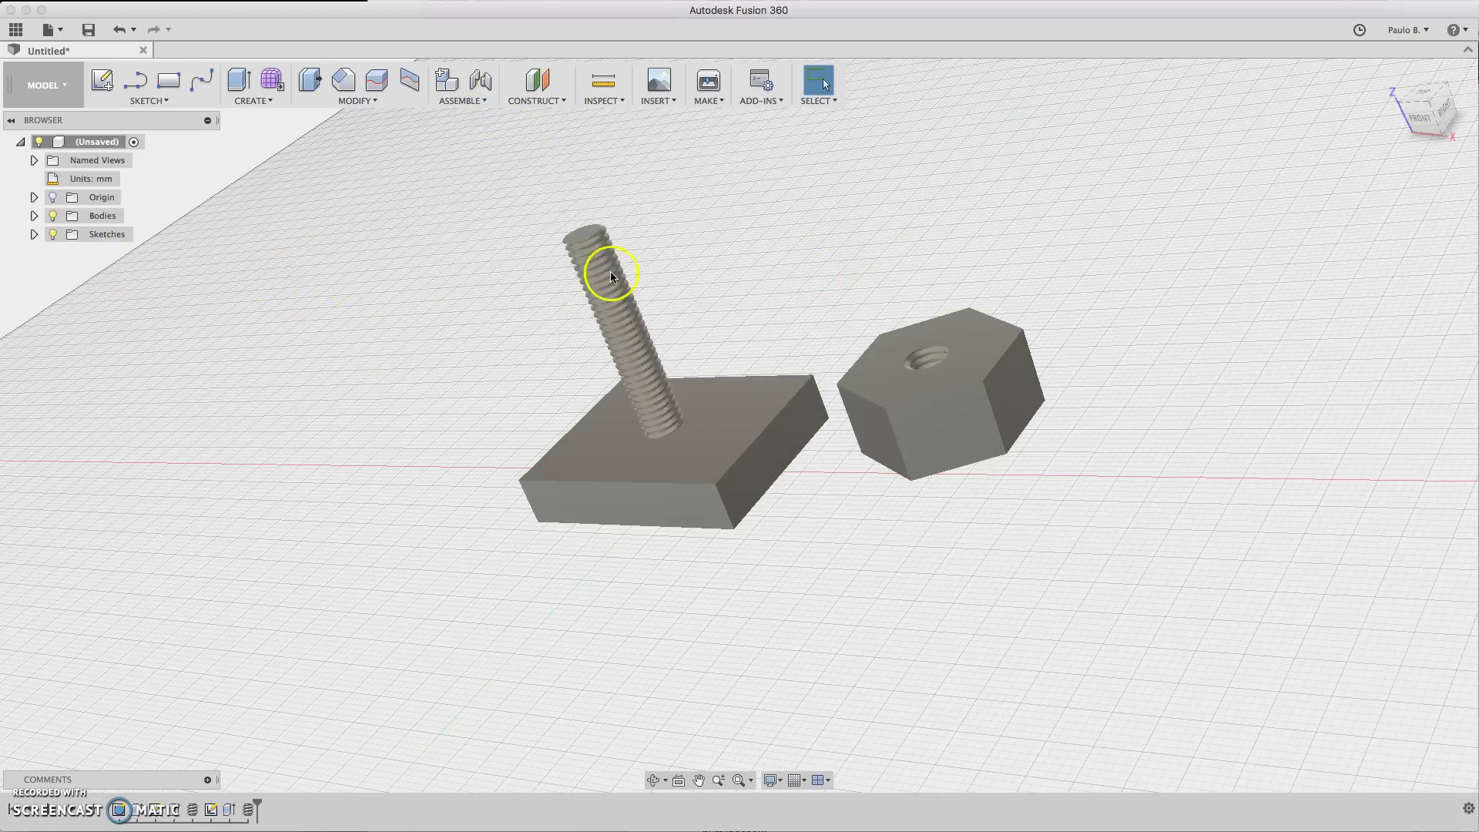
left_click_drag(409, 176, 859, 458)
key("ctrl+Up")
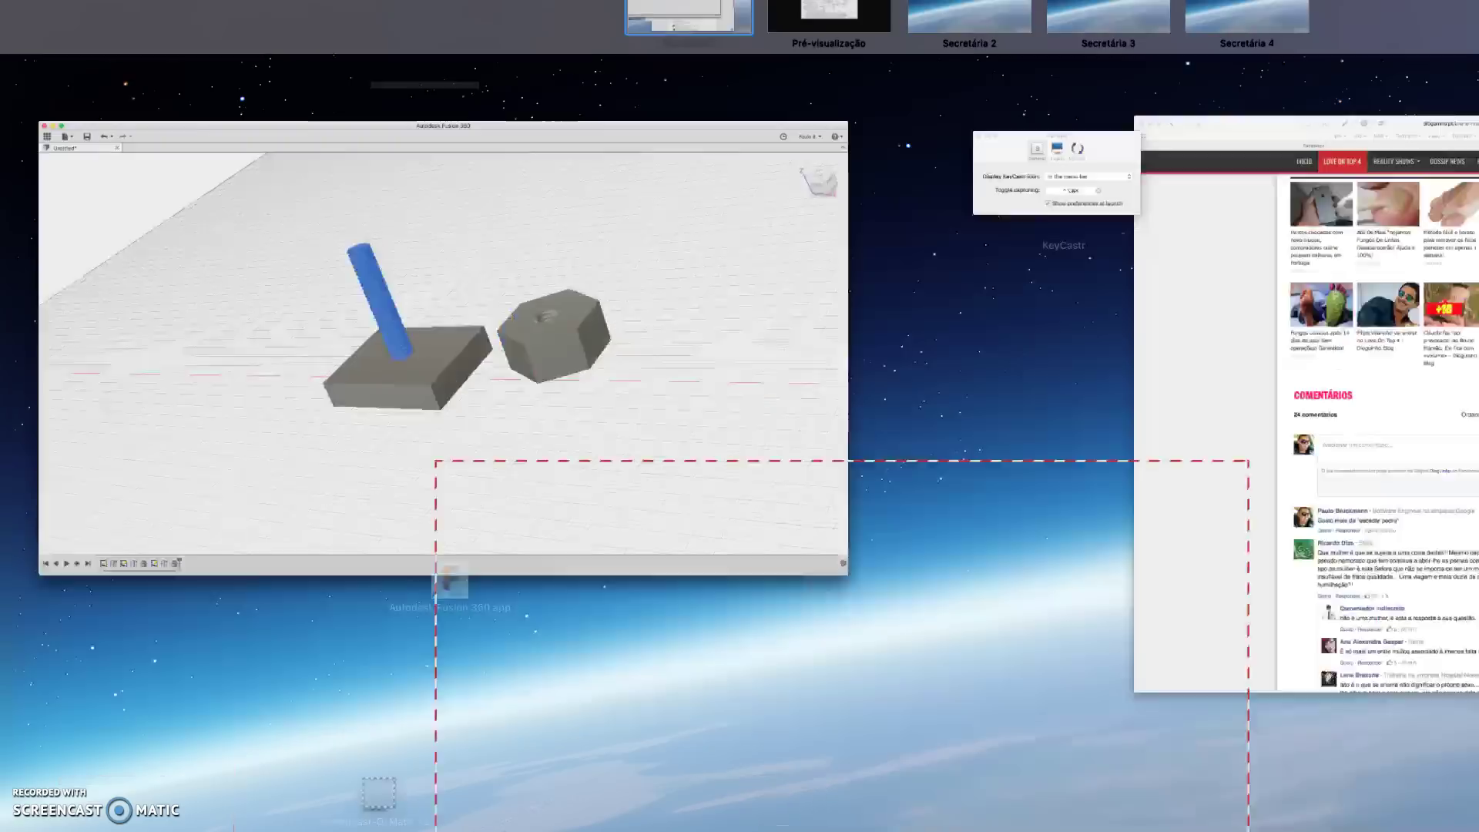
Step: Create components from both bodies, yielding Component1:1 and Component2:1, and expand Component1:1
left_click(75, 236)
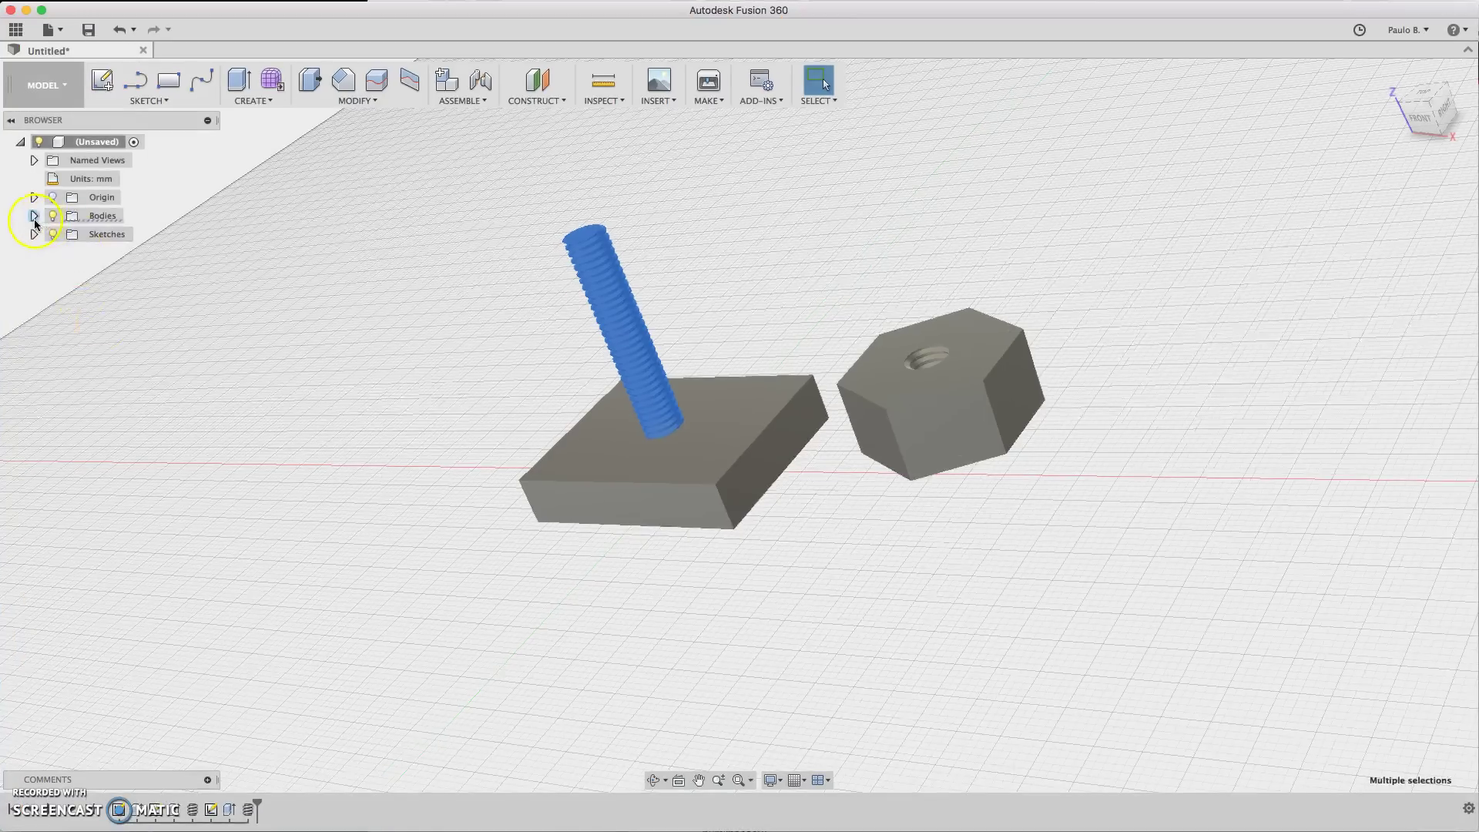
left_click(34, 217)
right_click(104, 220)
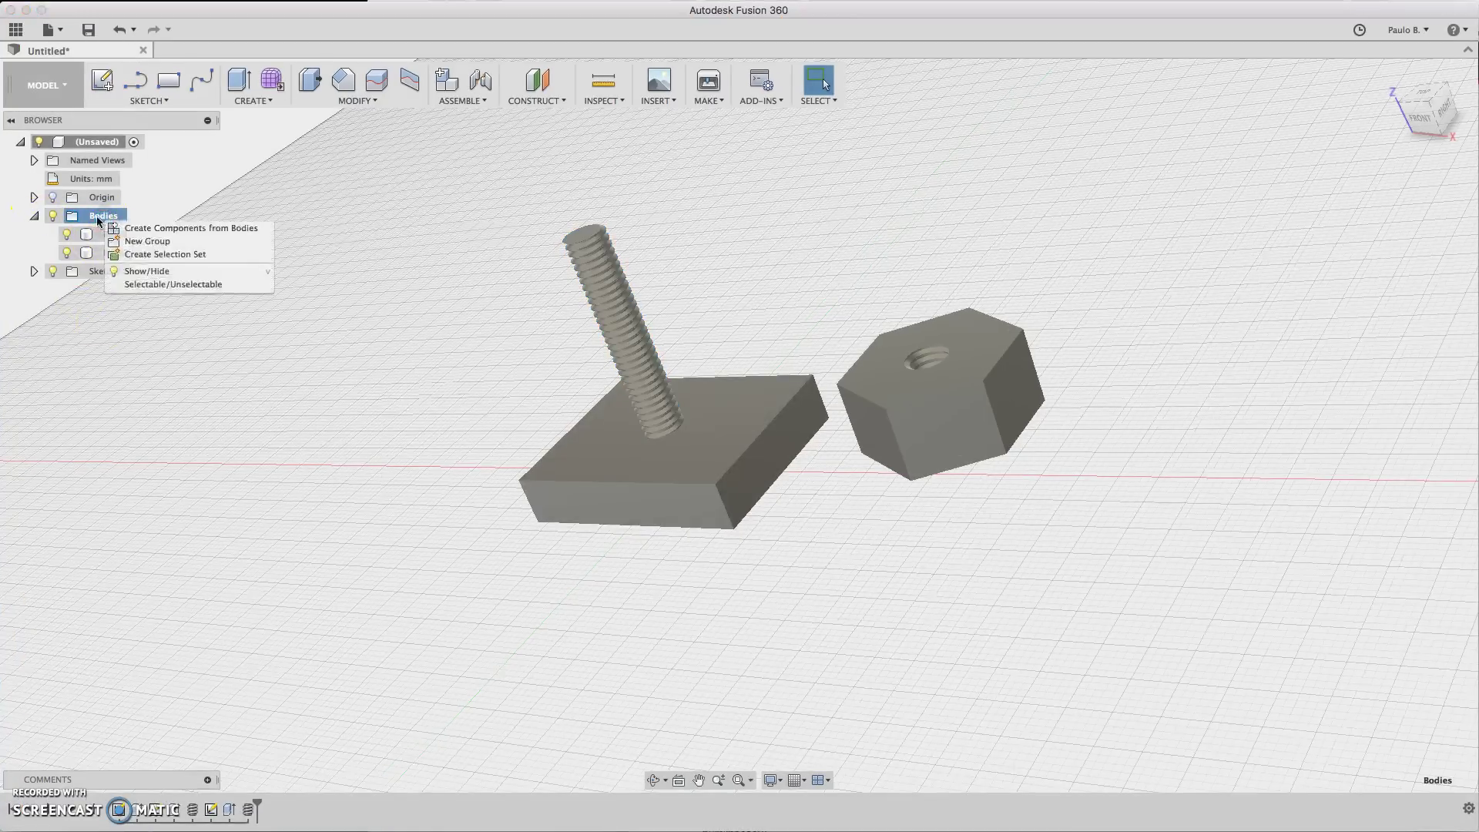
left_click(121, 225)
left_click(141, 229)
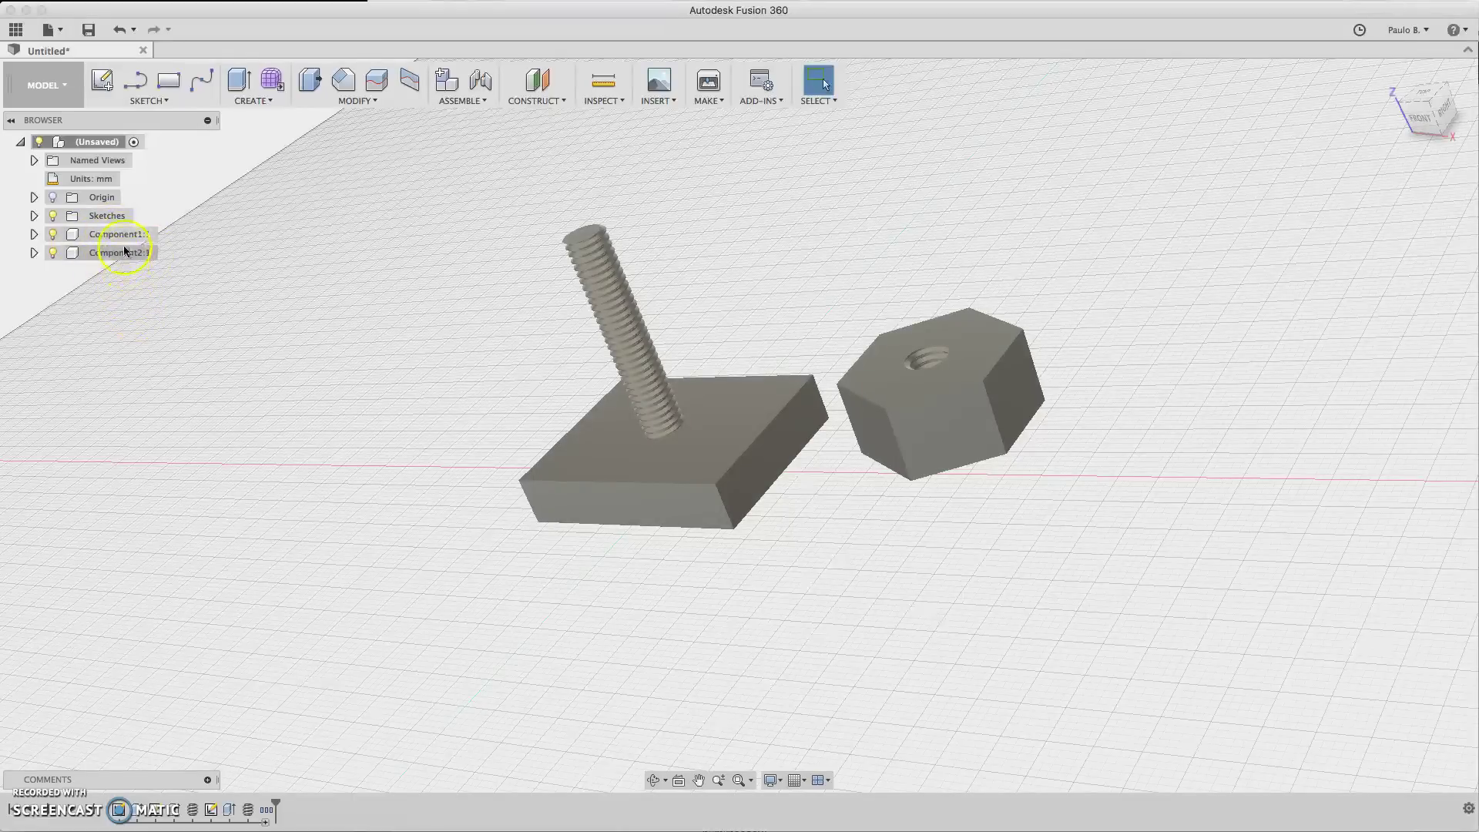
left_click(34, 235)
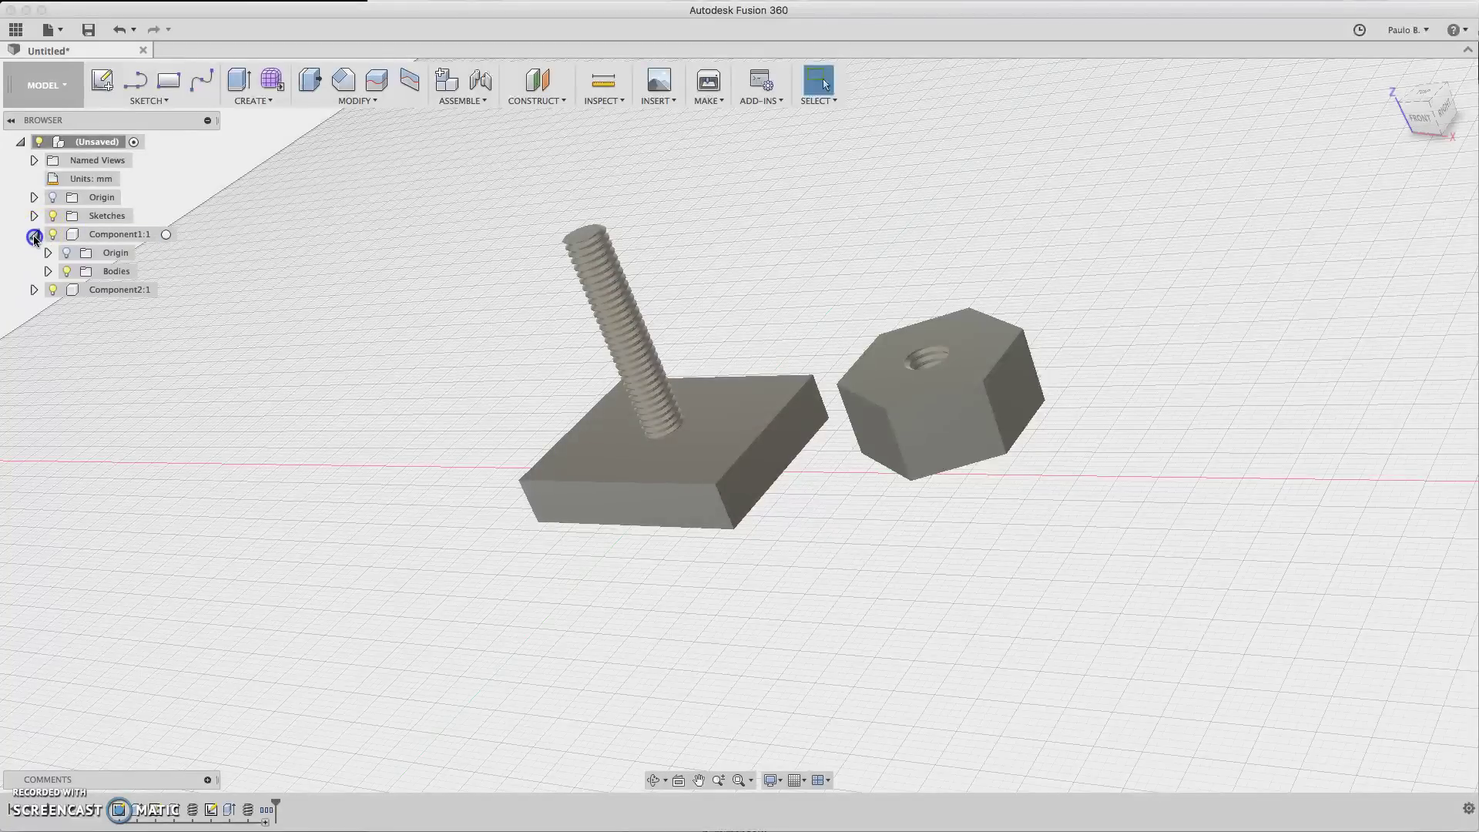
Step: Set up a Cylindrical joint from the nut's hole centre to the threaded post's end
left_click(34, 235)
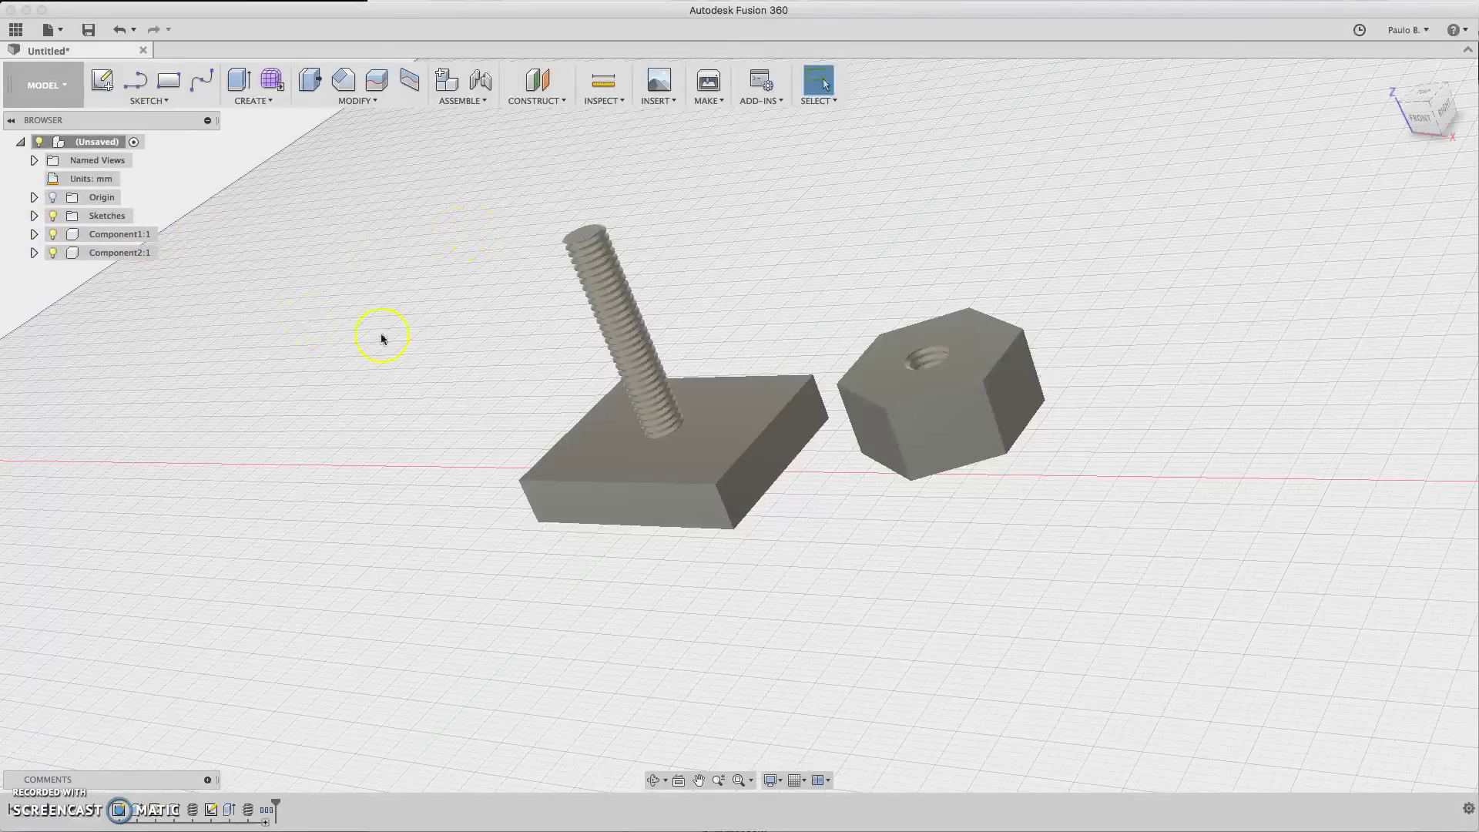
left_click(475, 102)
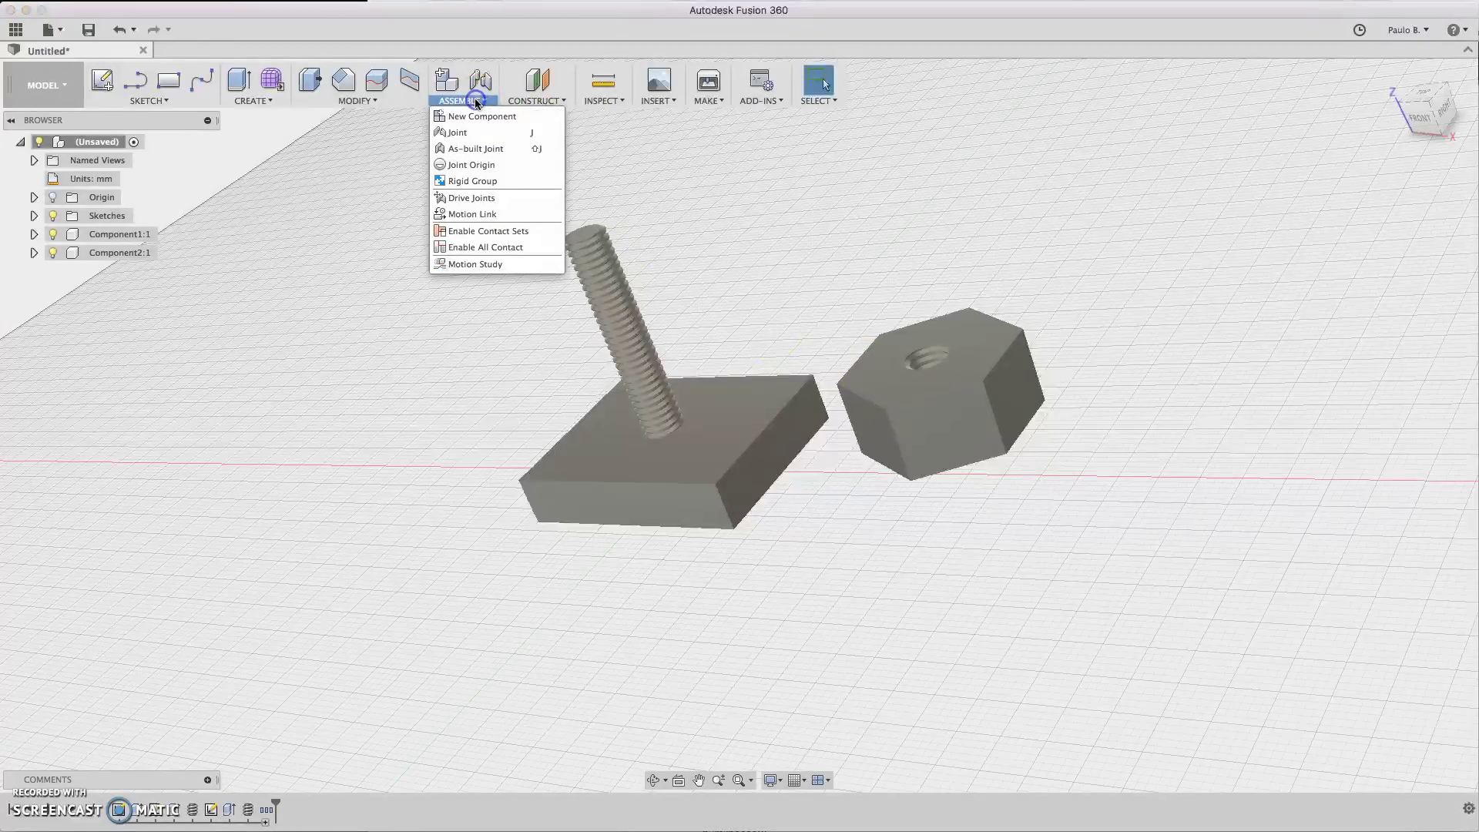
left_click(497, 137)
left_click(1215, 323)
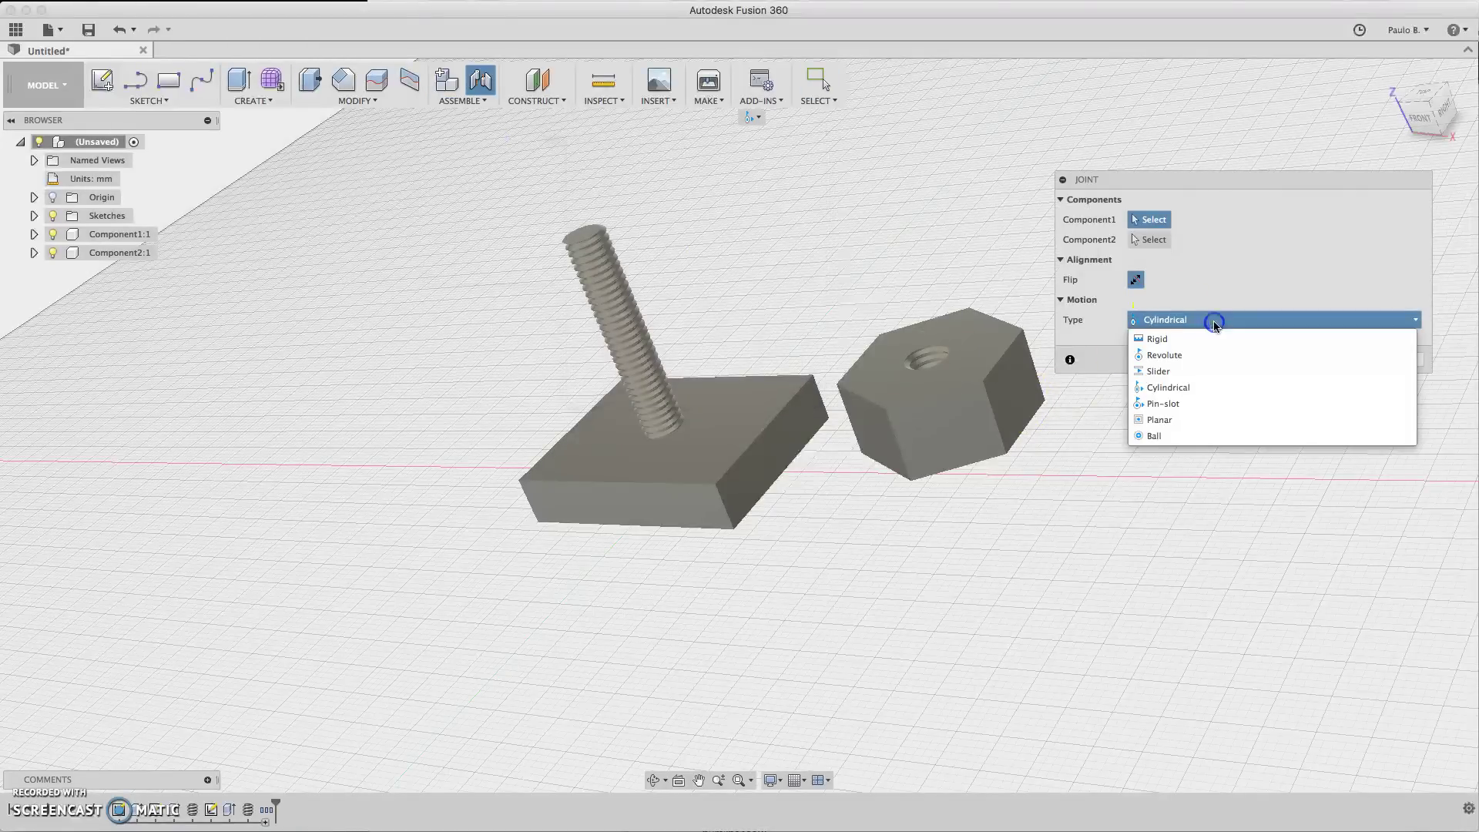
left_click(1190, 320)
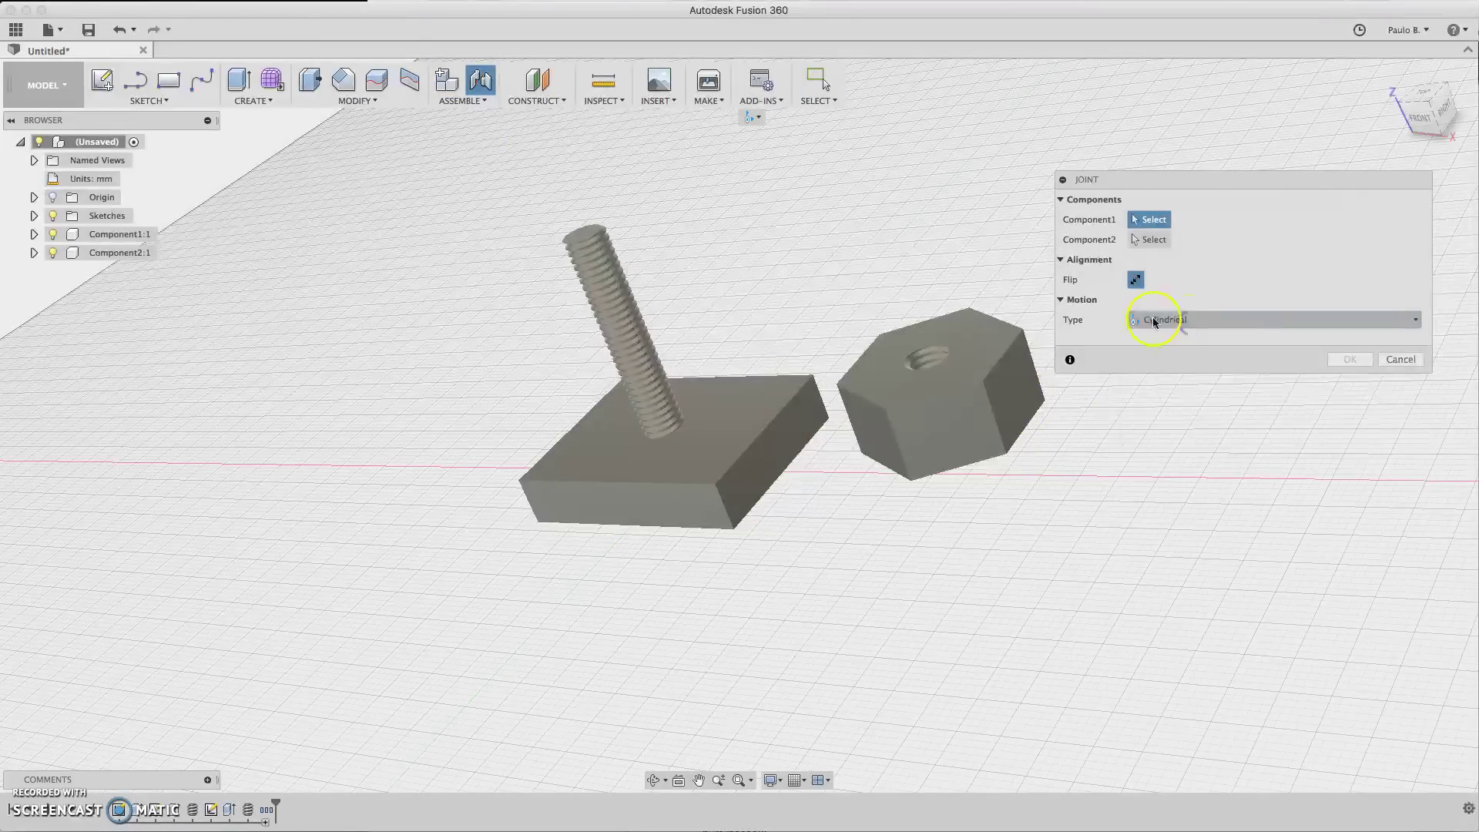
left_click_drag(1434, 116, 815, 373)
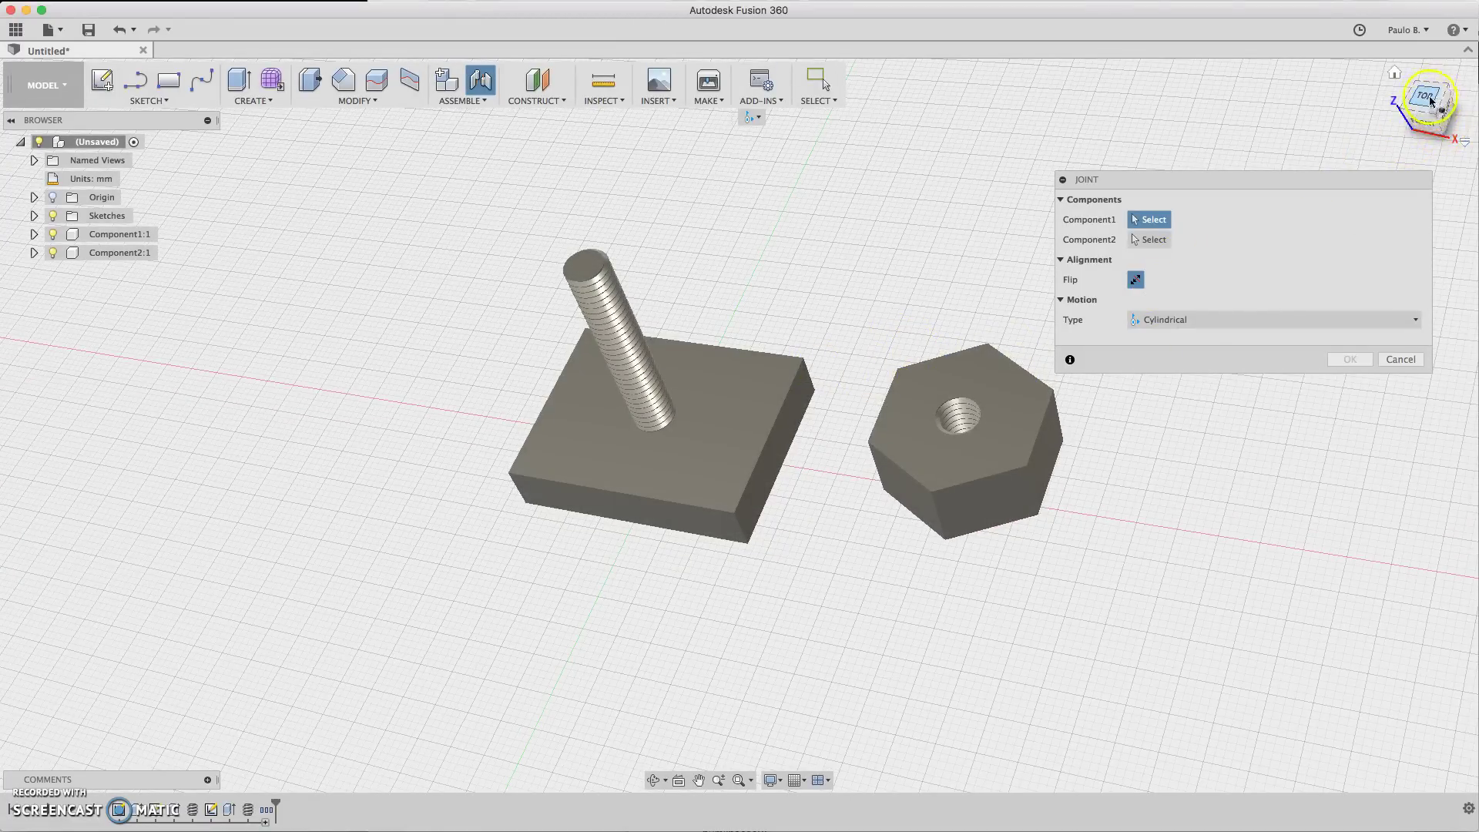
left_click_drag(1430, 100, 1279, 16)
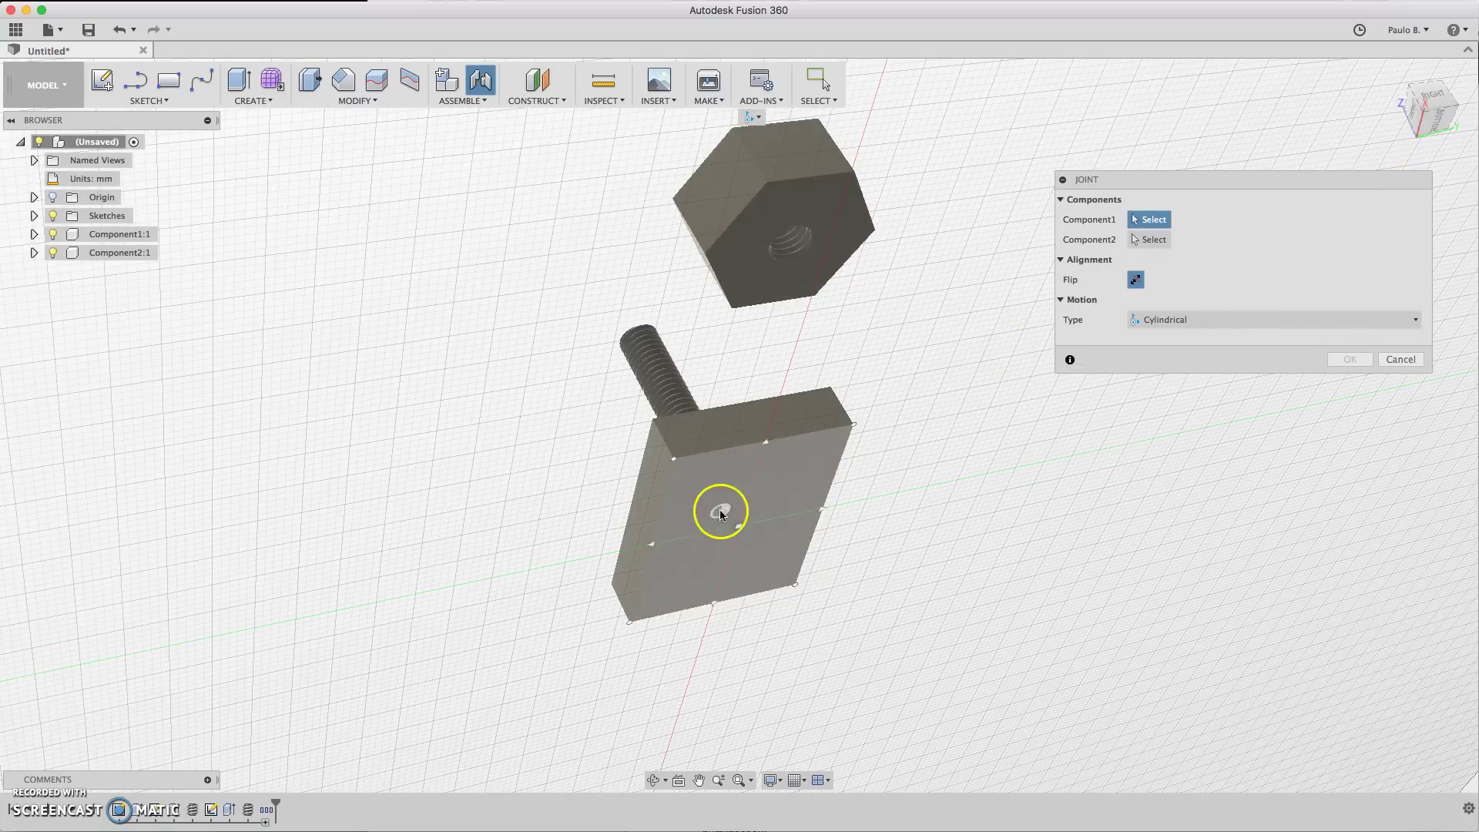
left_click(1395, 74)
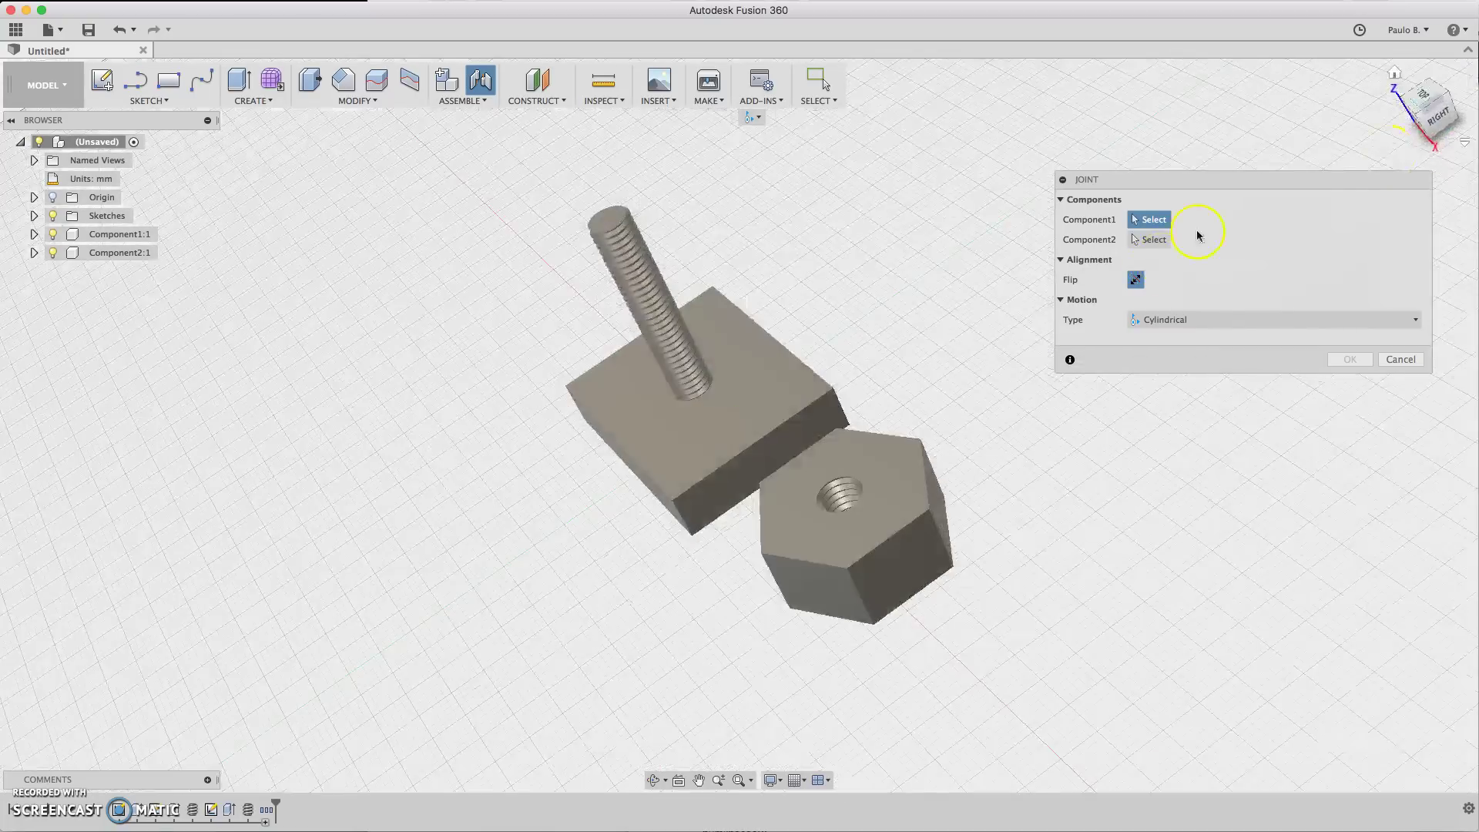
left_click(1427, 100)
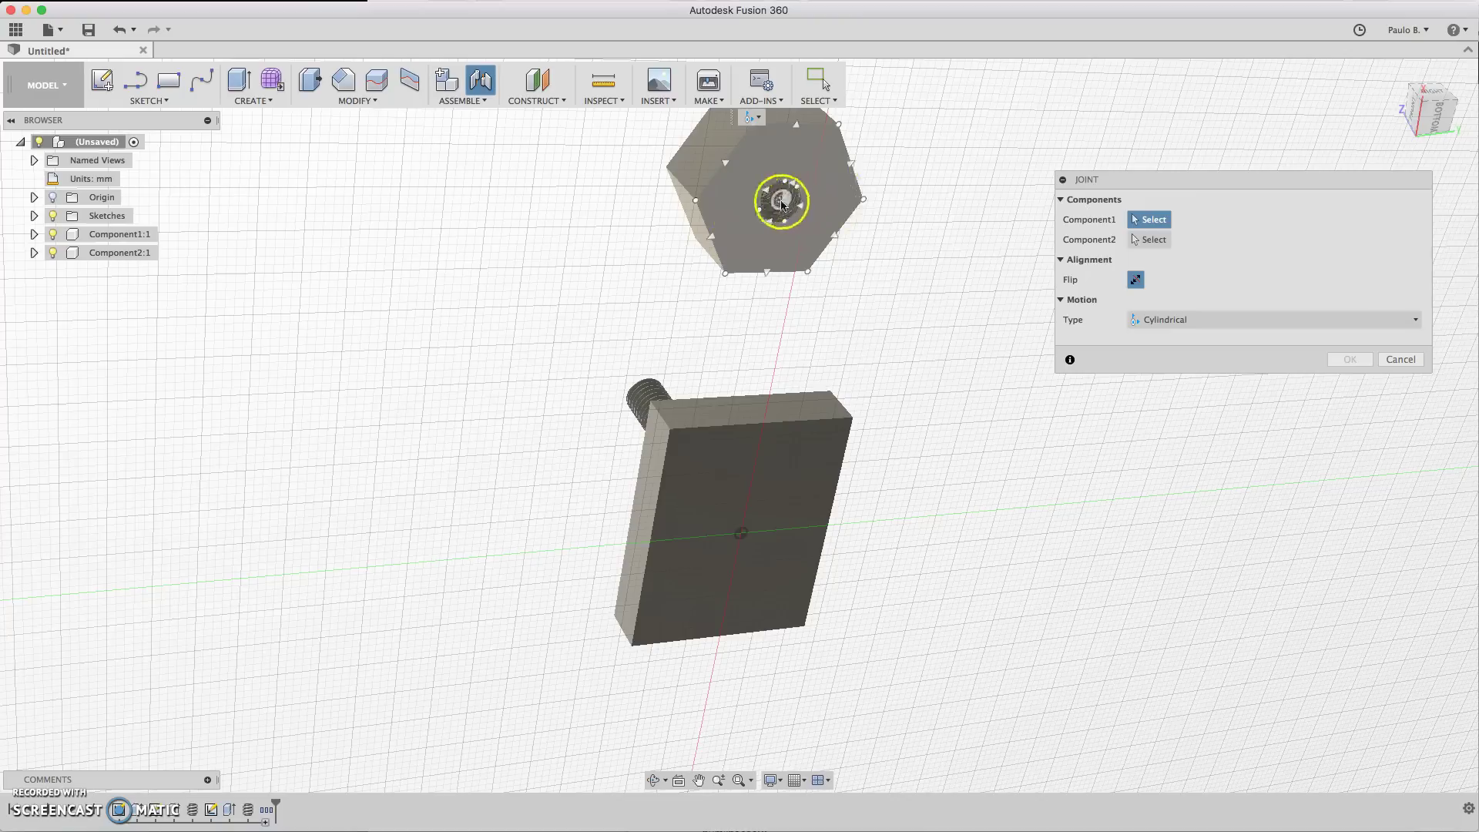
left_click(785, 202)
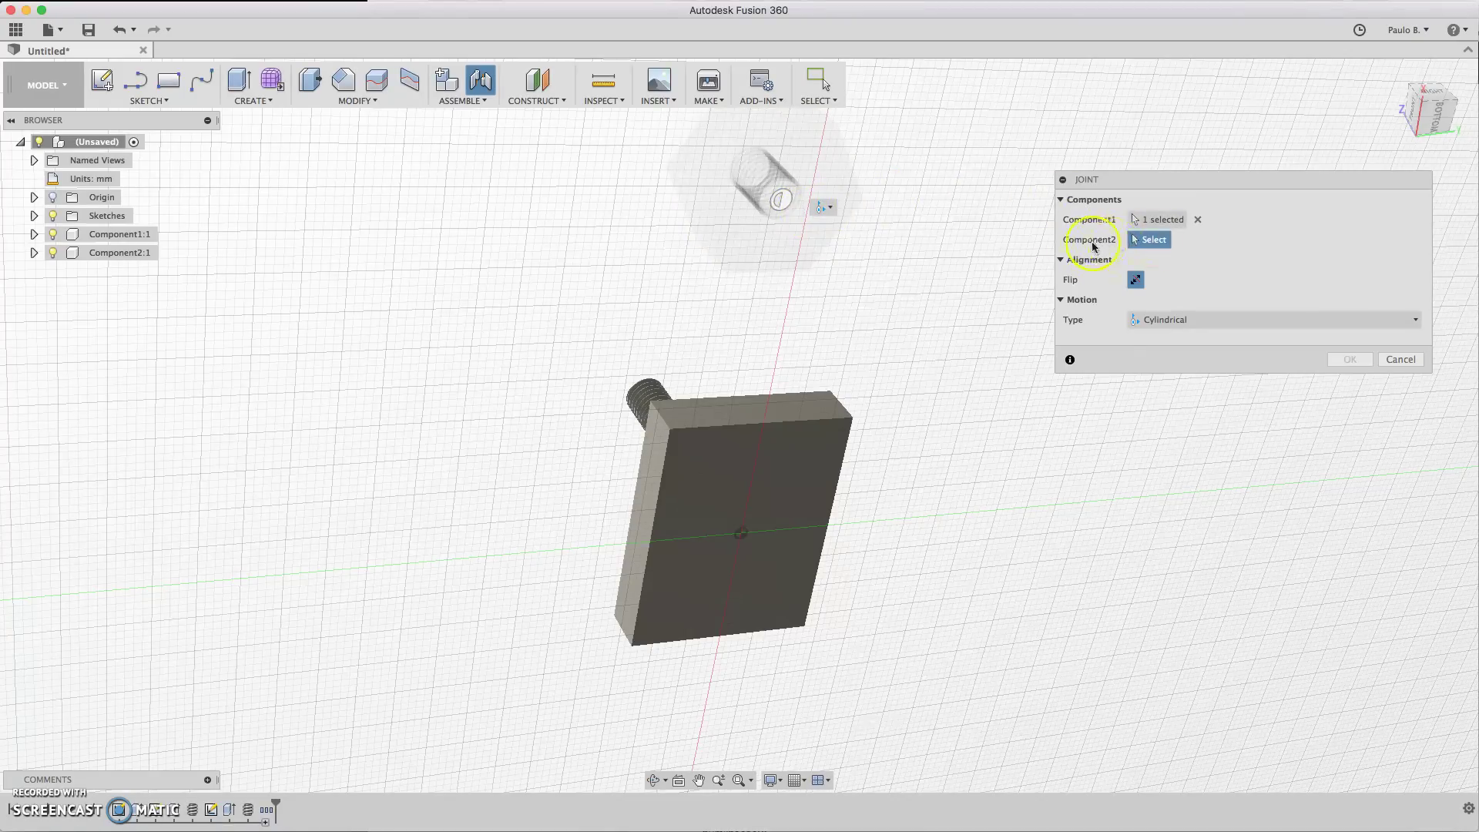
middle_click_drag(1271, 194, 1155, 339, "shift")
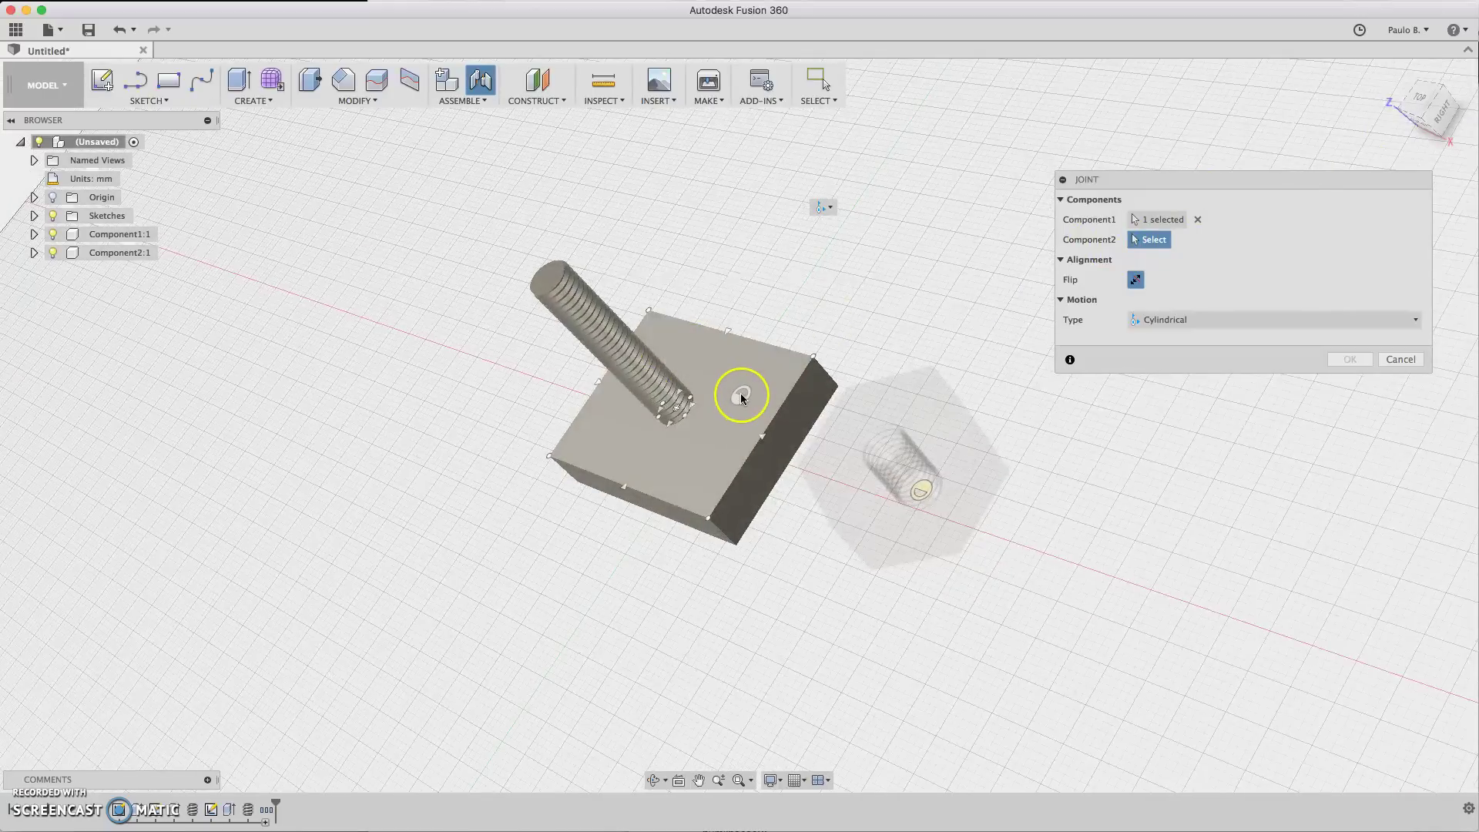
left_click(674, 414)
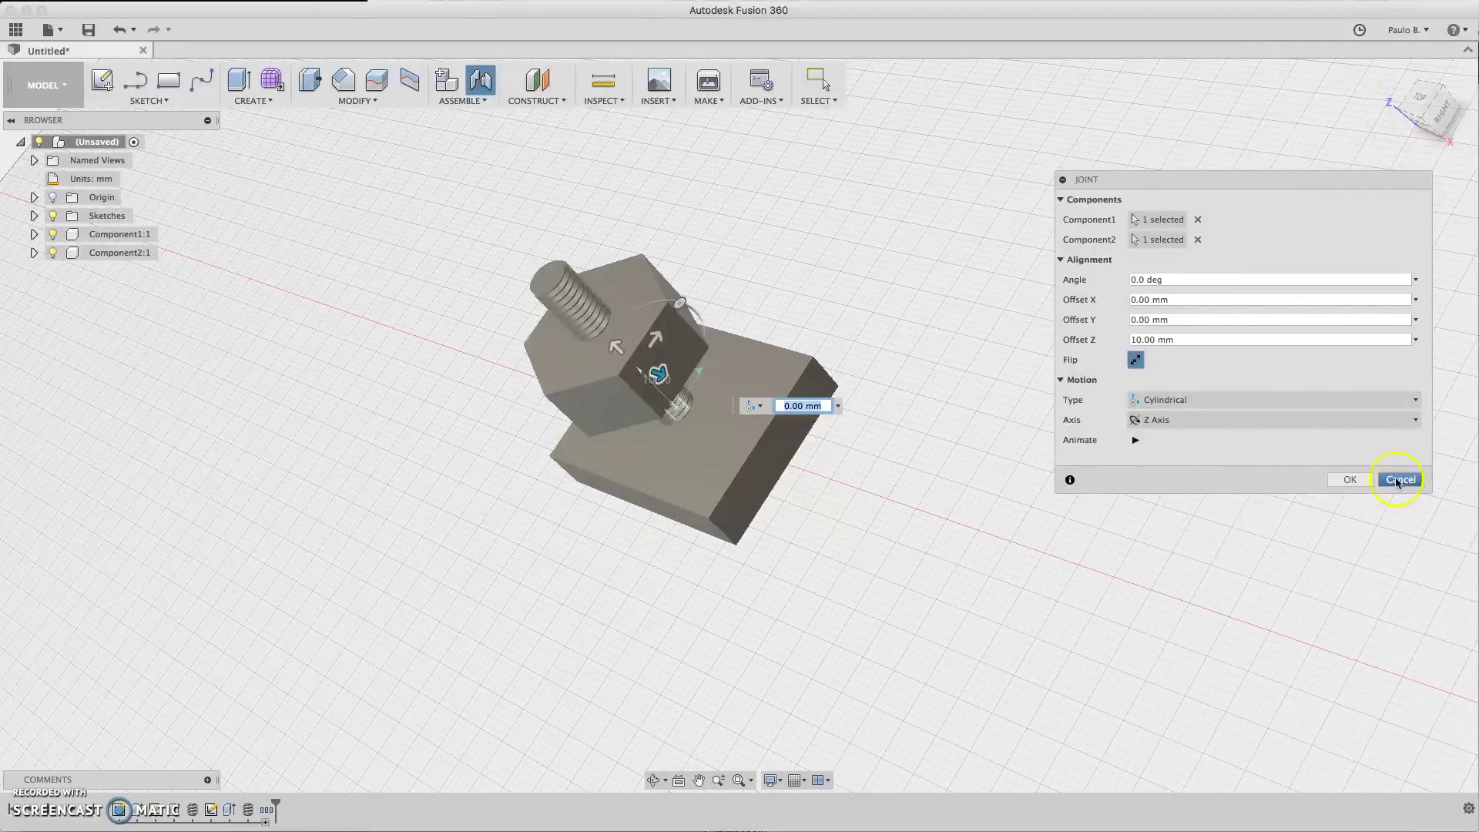
Step: Create the cylindrical joint Cyl1 and view the assembly from the right side
left_click(1350, 479)
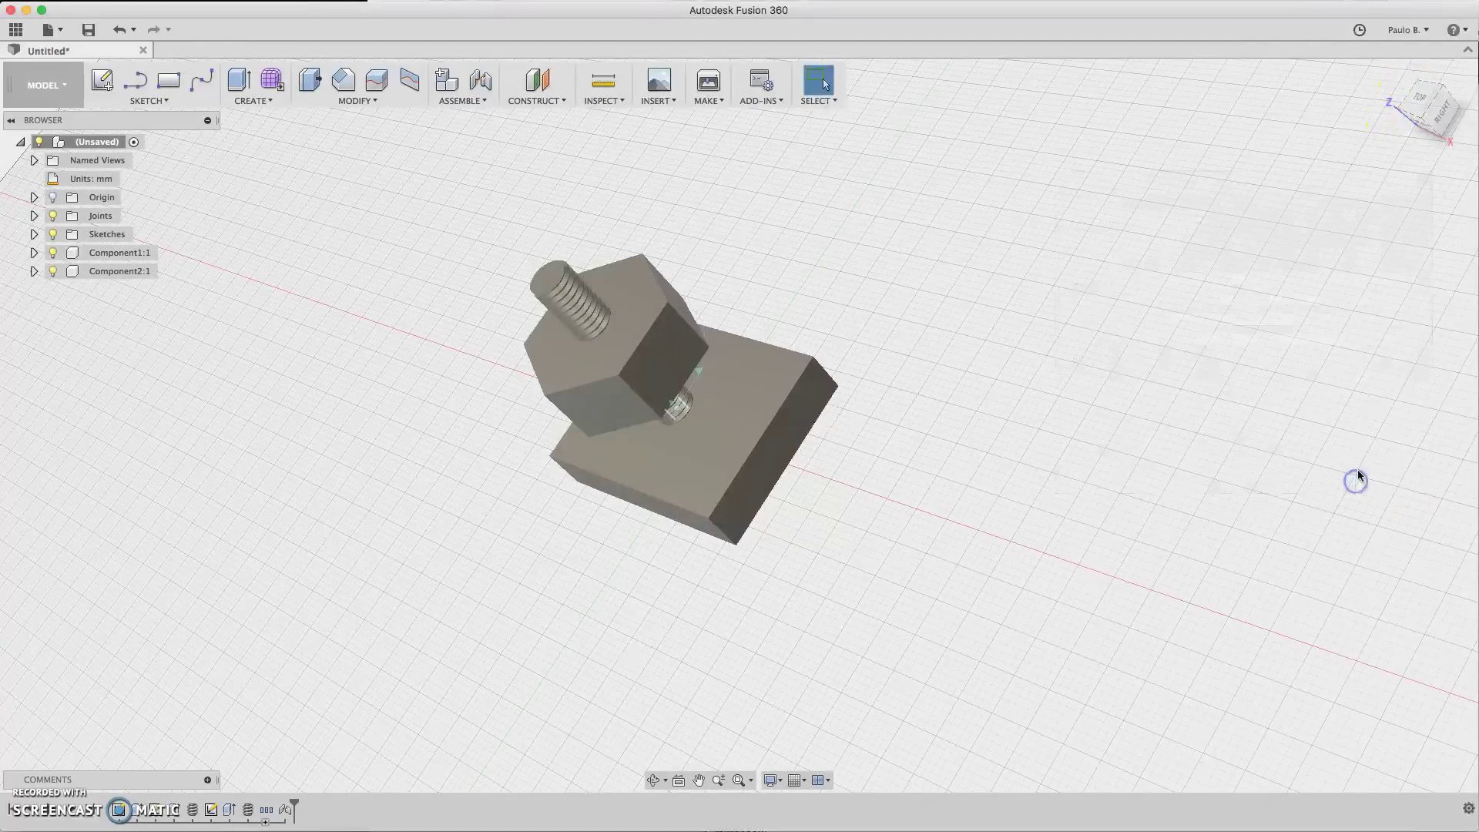
left_click_drag(1422, 107, 1470, 93)
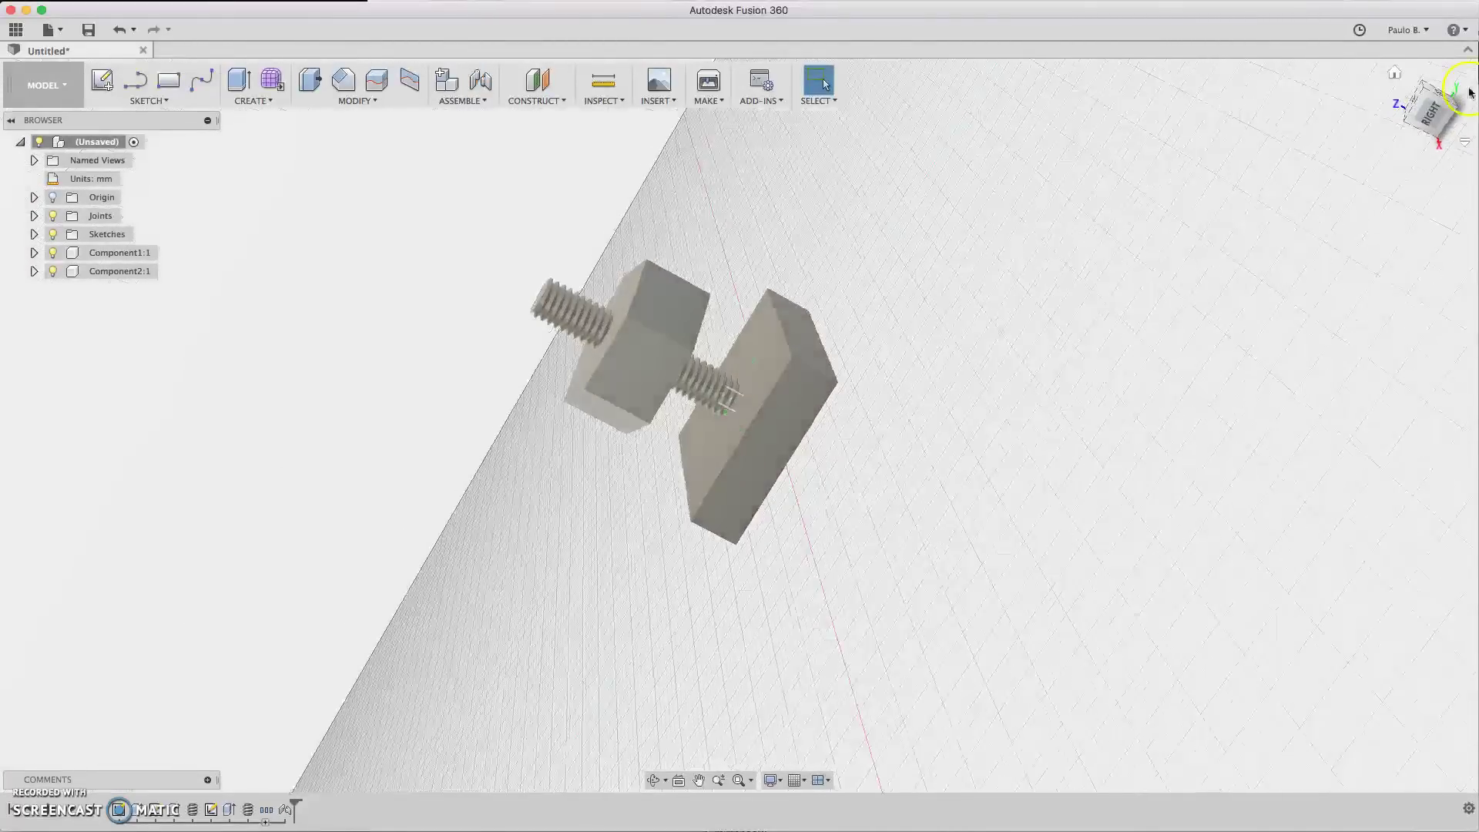
left_click(1429, 121)
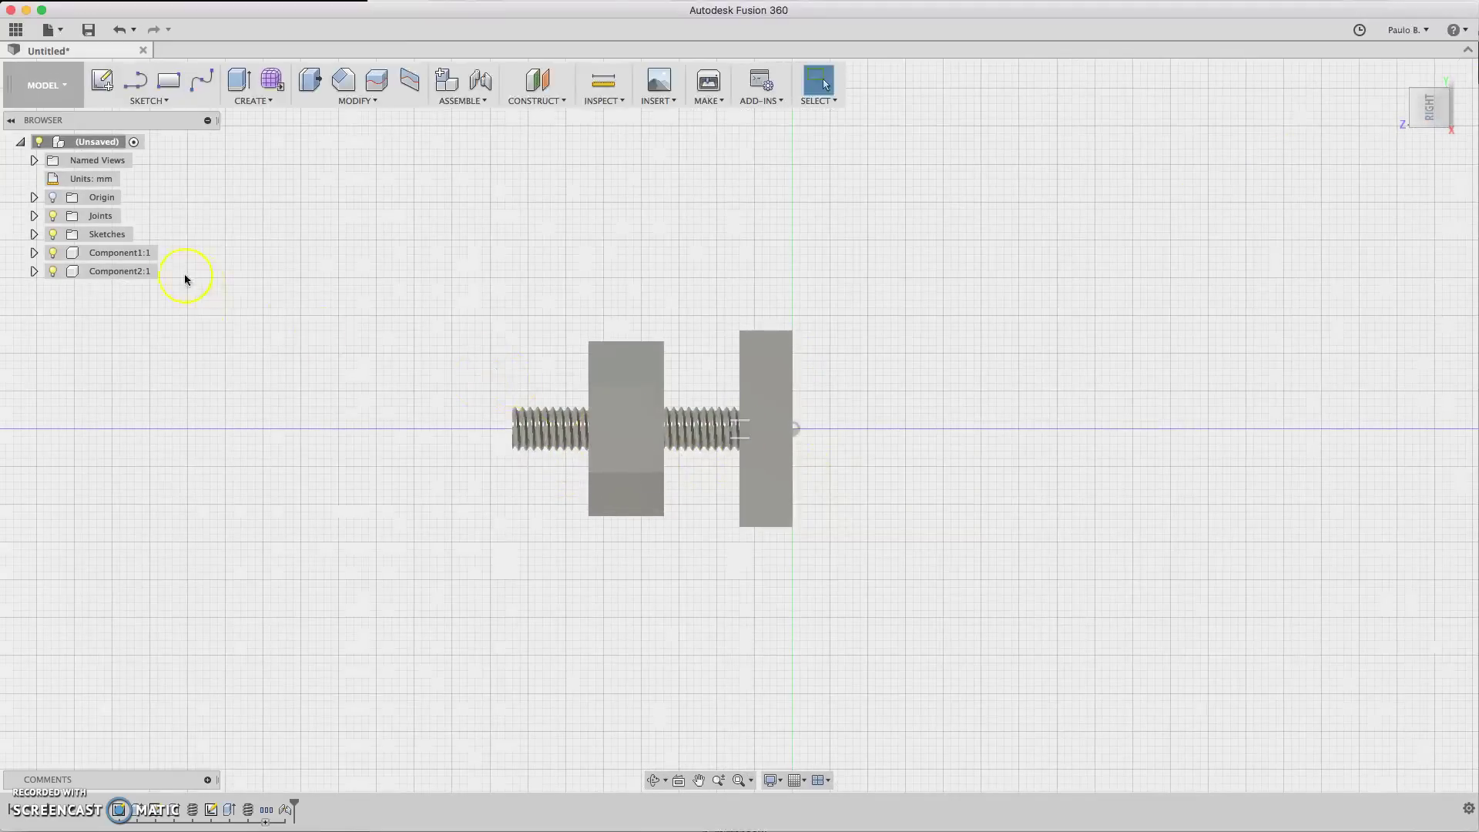
Step: Enable minimum and maximum Slide limits on joint Cyl1
left_click(31, 216)
left_click(102, 235)
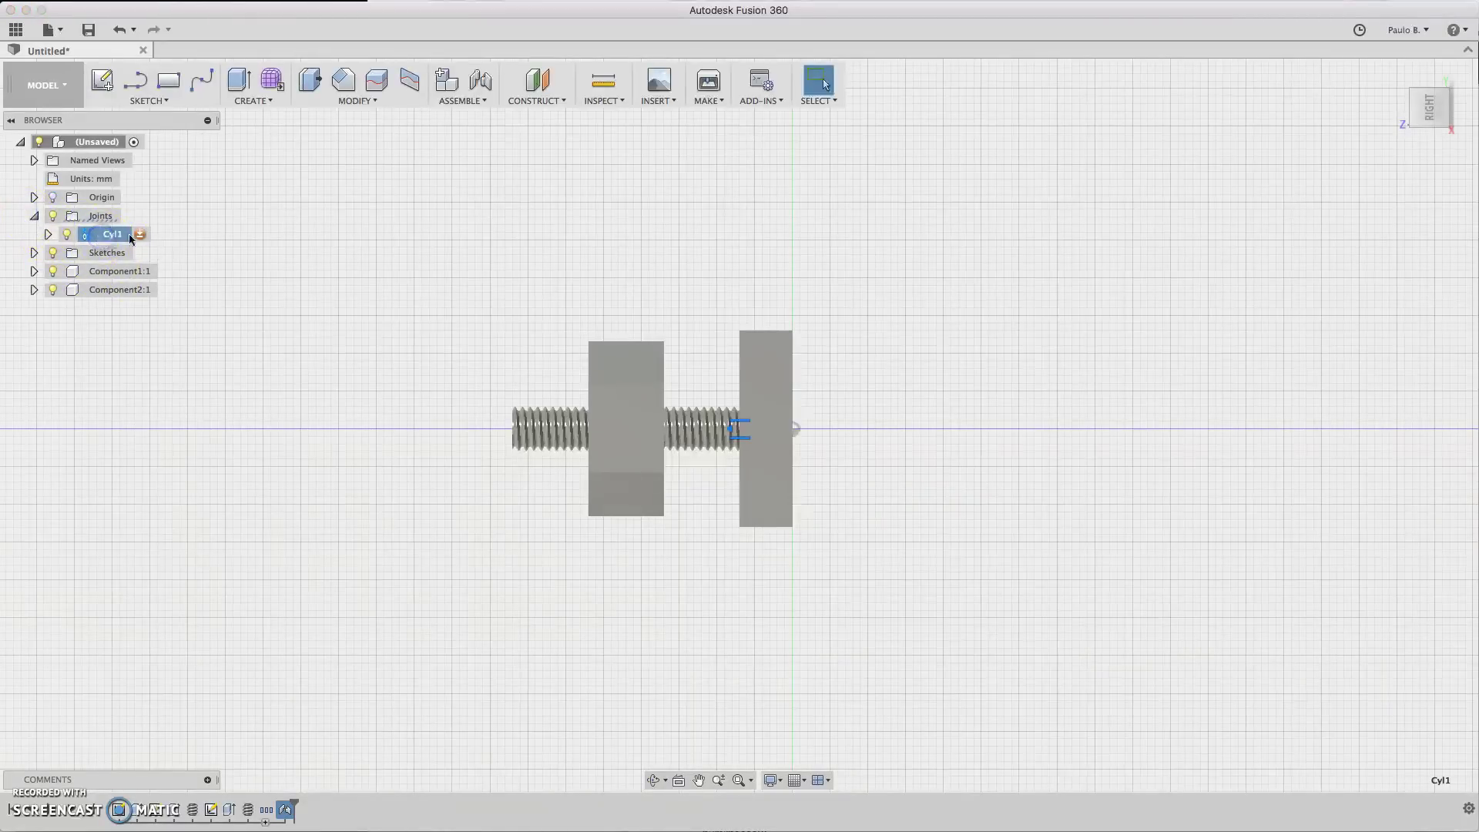
right_click(114, 236)
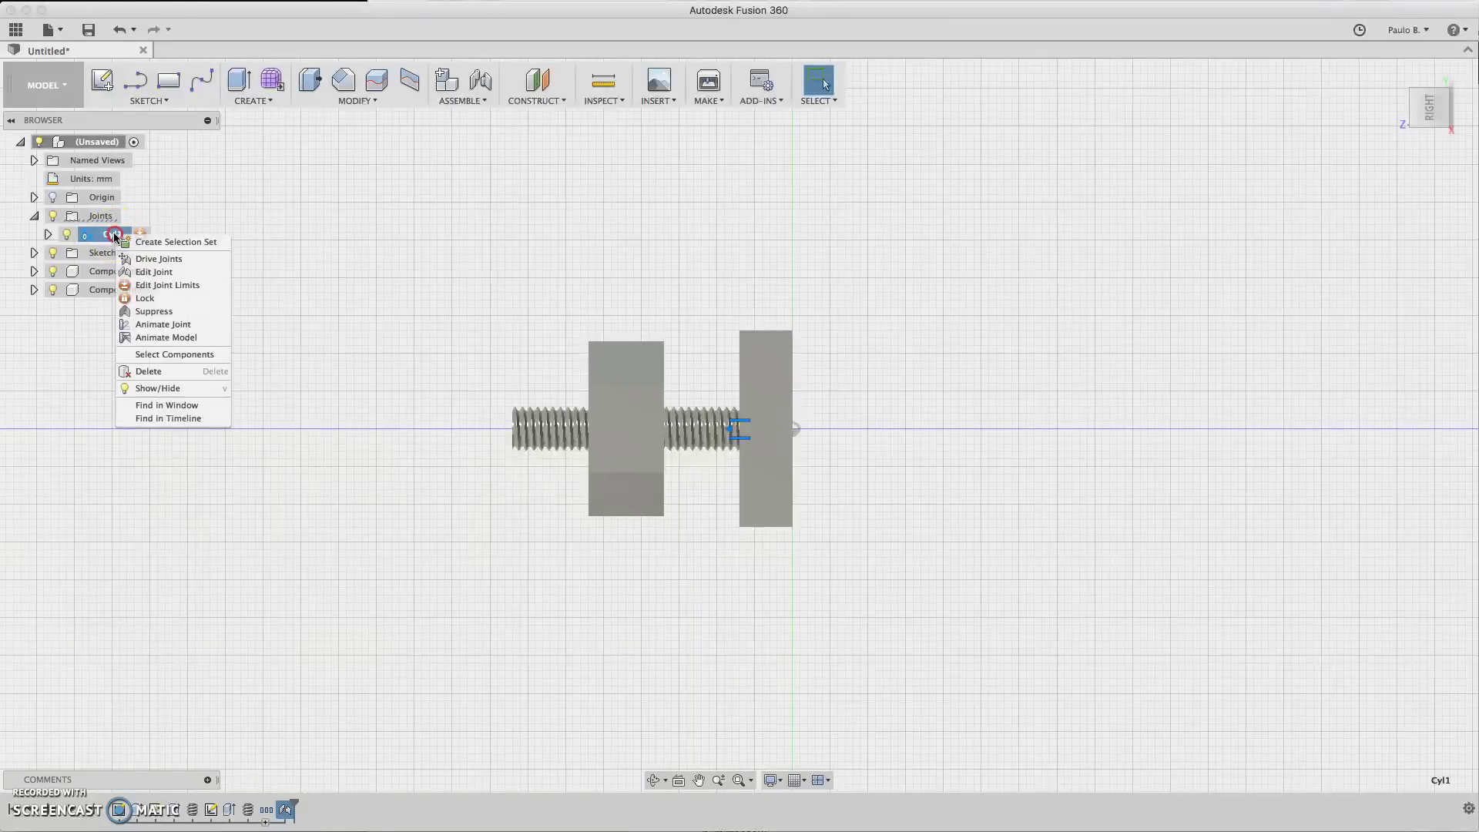
left_click(172, 290)
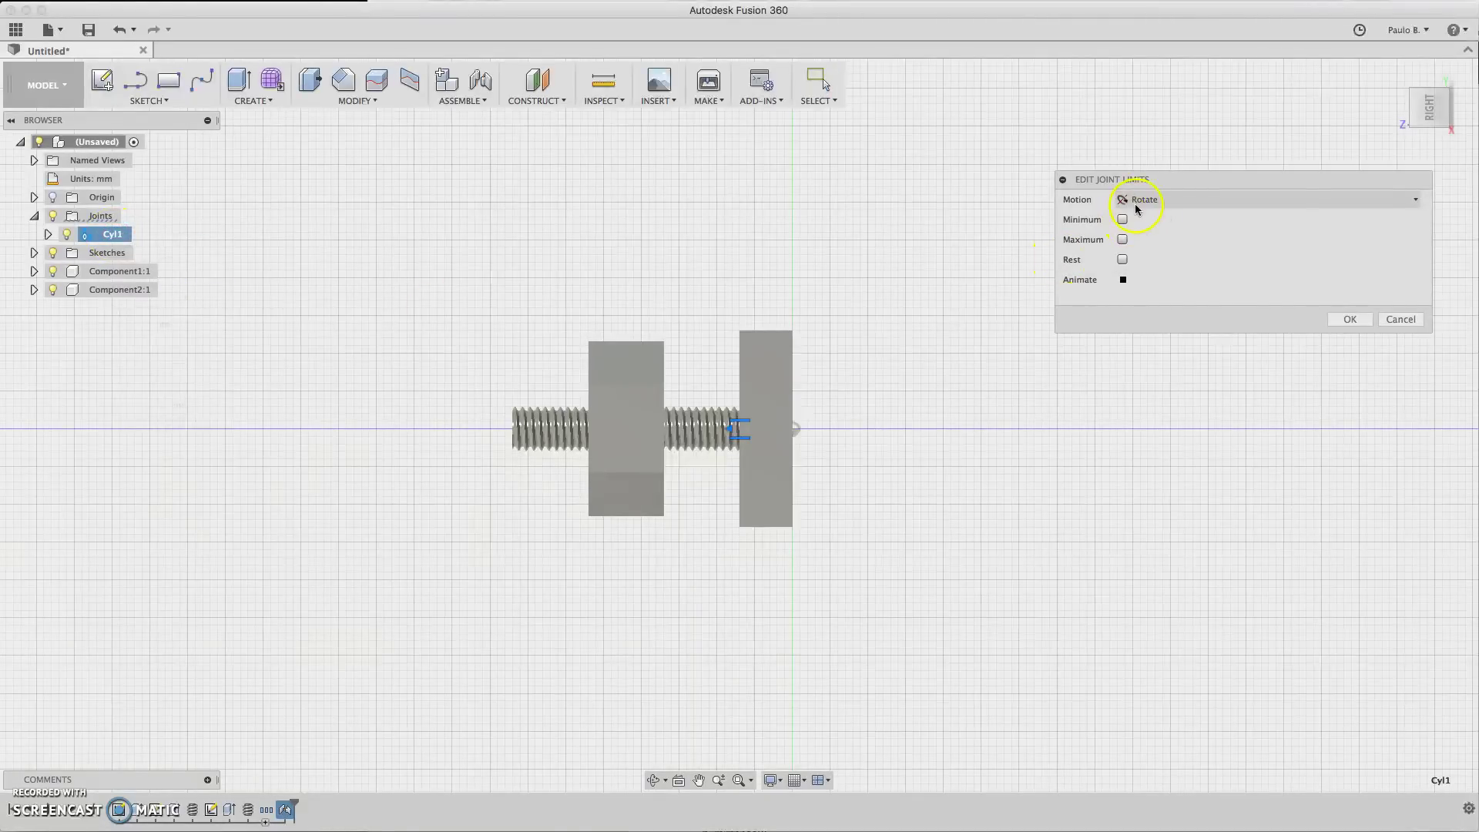
left_click(1137, 204)
left_click(1148, 236)
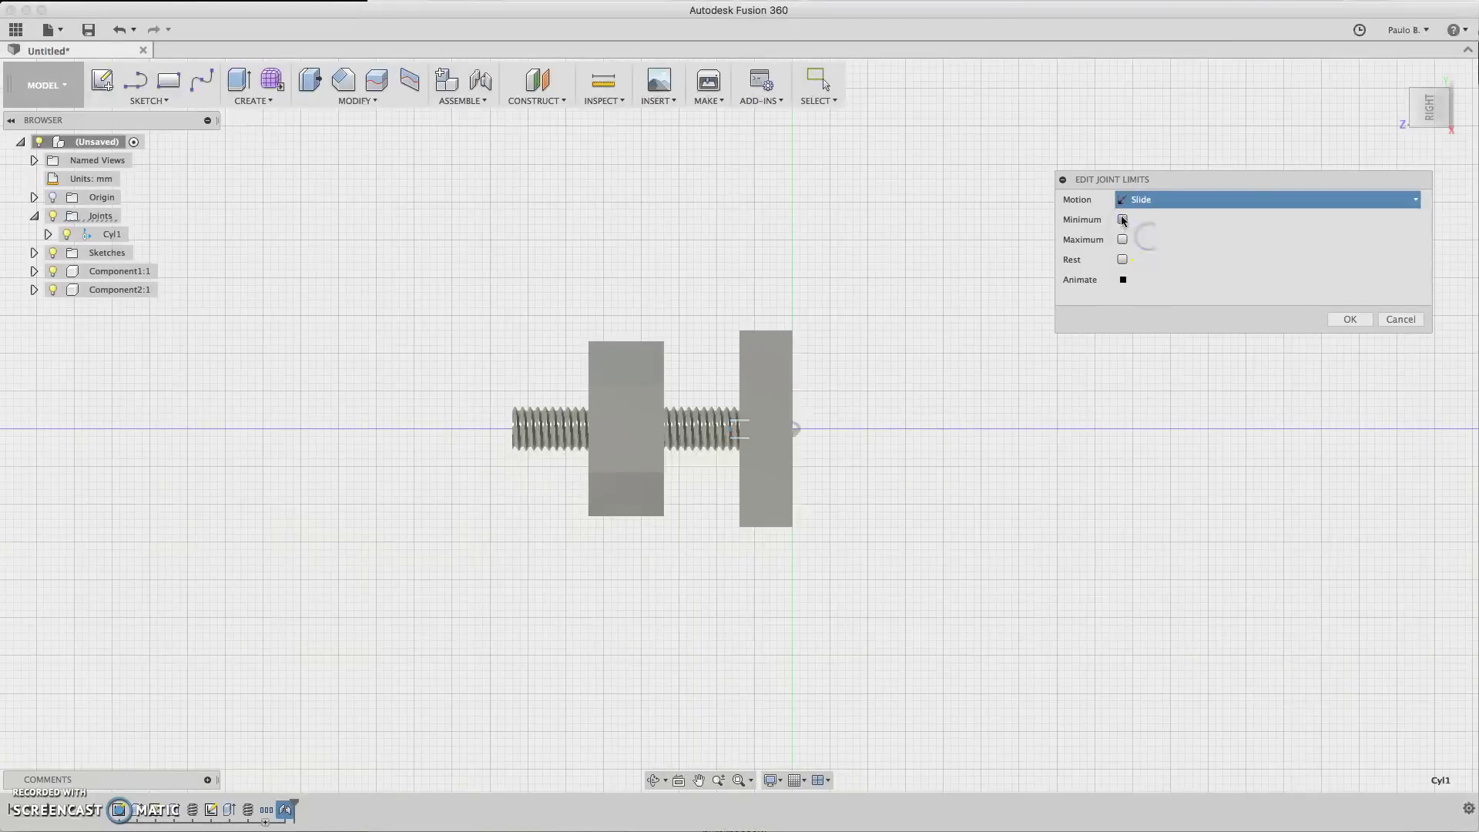
left_click(1123, 219)
left_click(1122, 259)
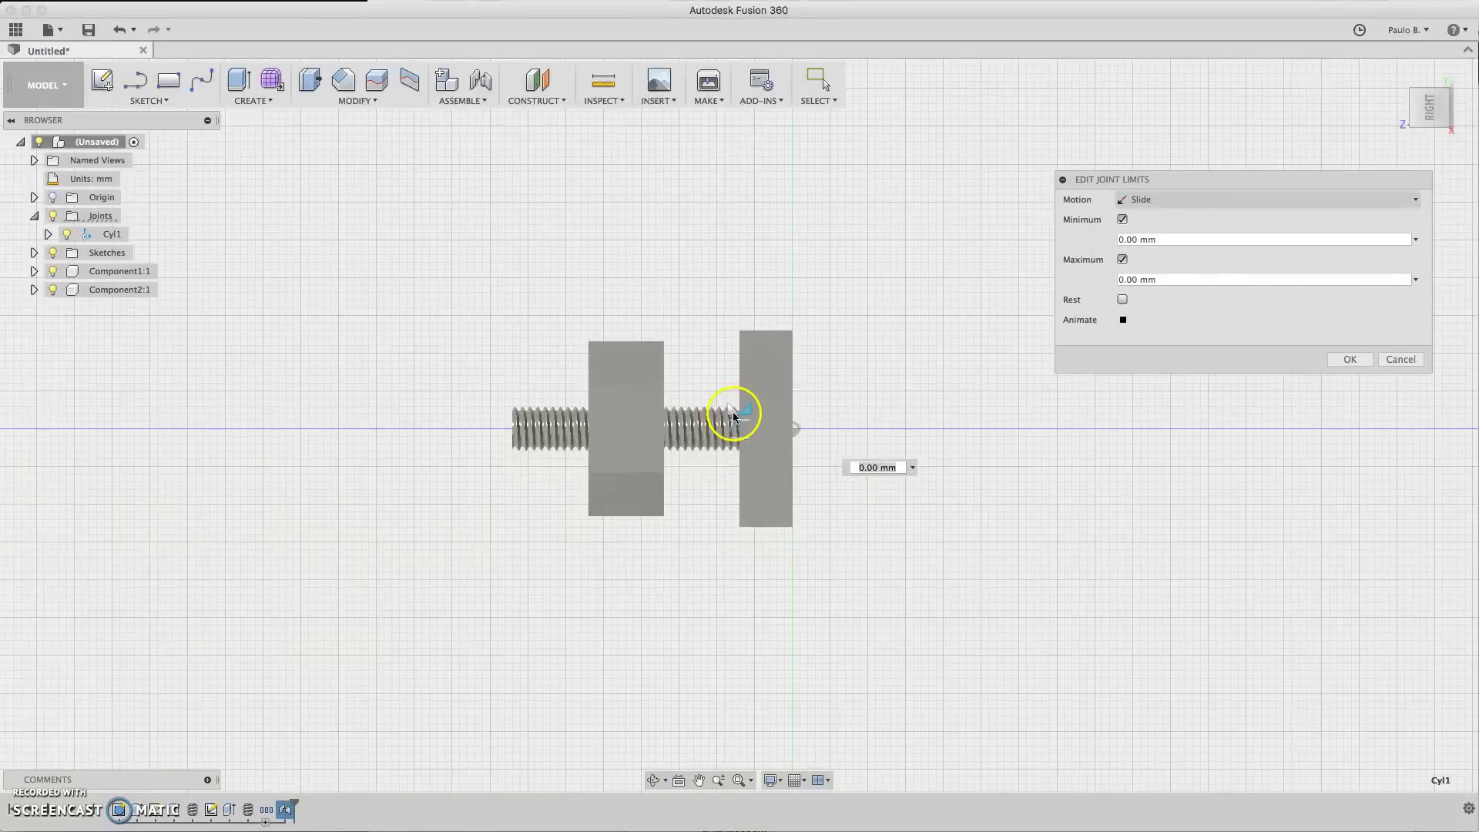
Step: Set the slide limits to -10 mm minimum and 20 mm maximum, previewing the motion
left_click_drag(729, 414, 581, 415)
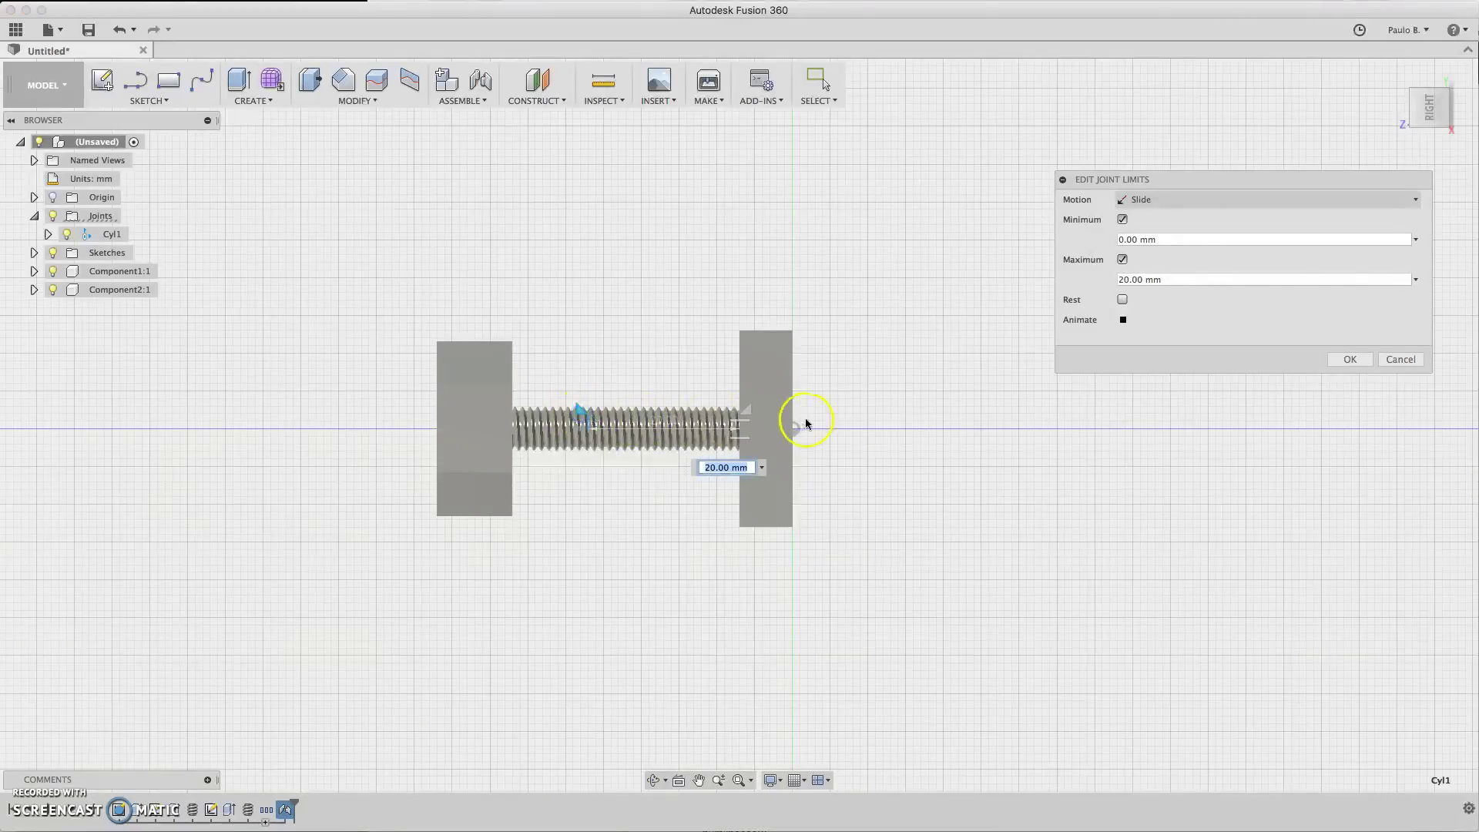
left_click_drag(750, 413, 818, 417)
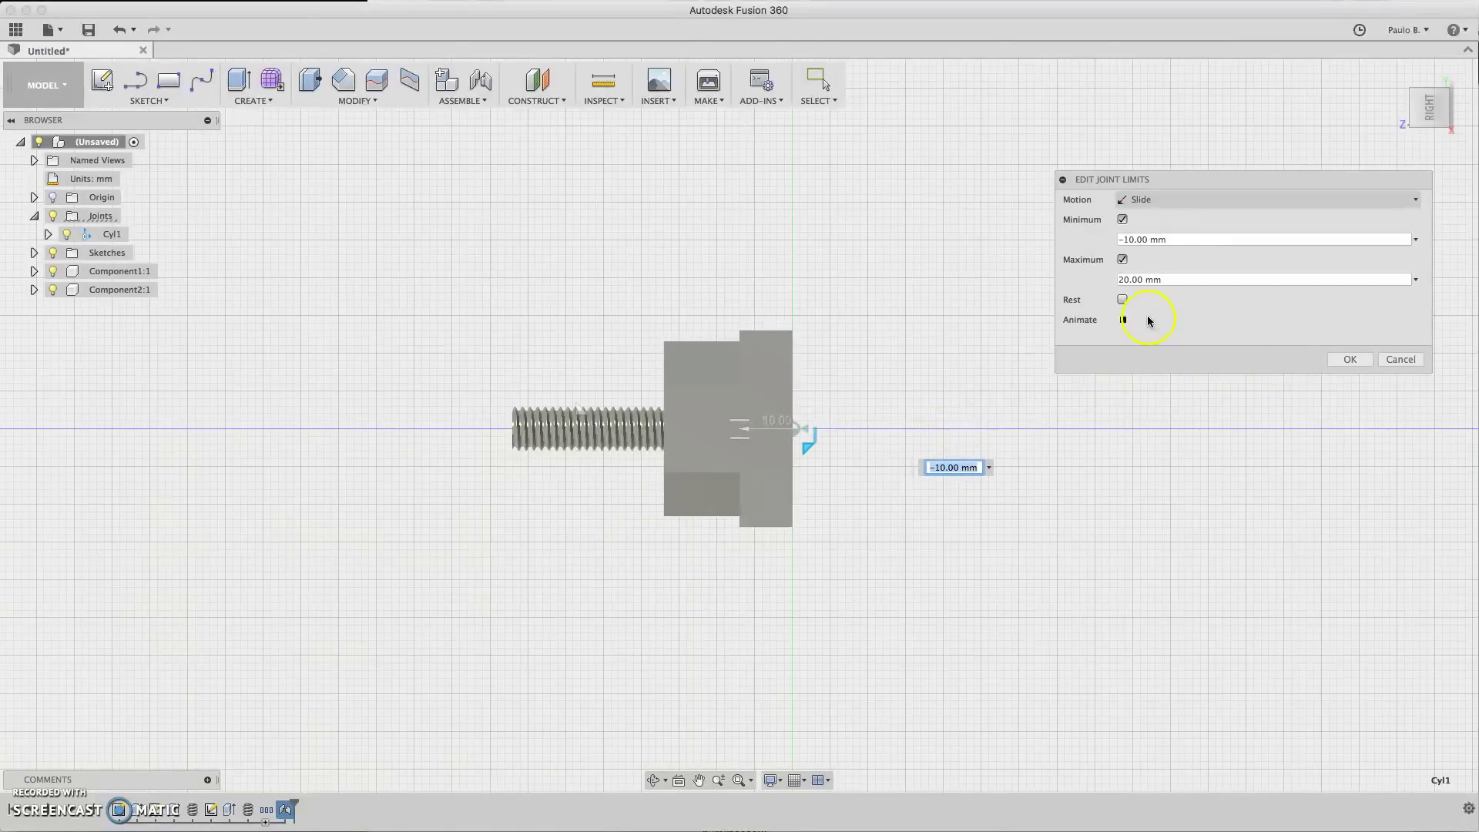
left_click(1126, 321)
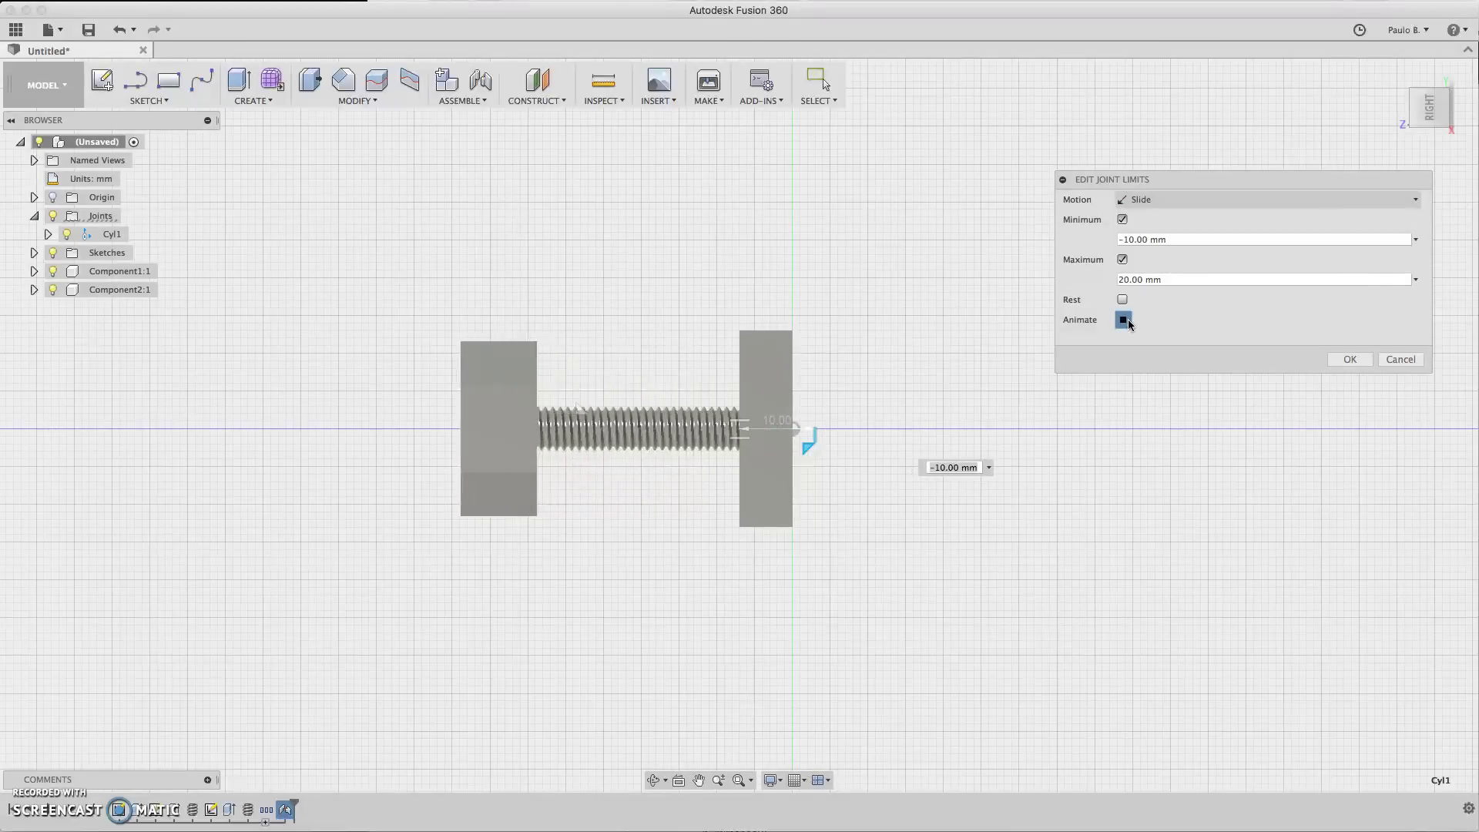
left_click(1127, 321)
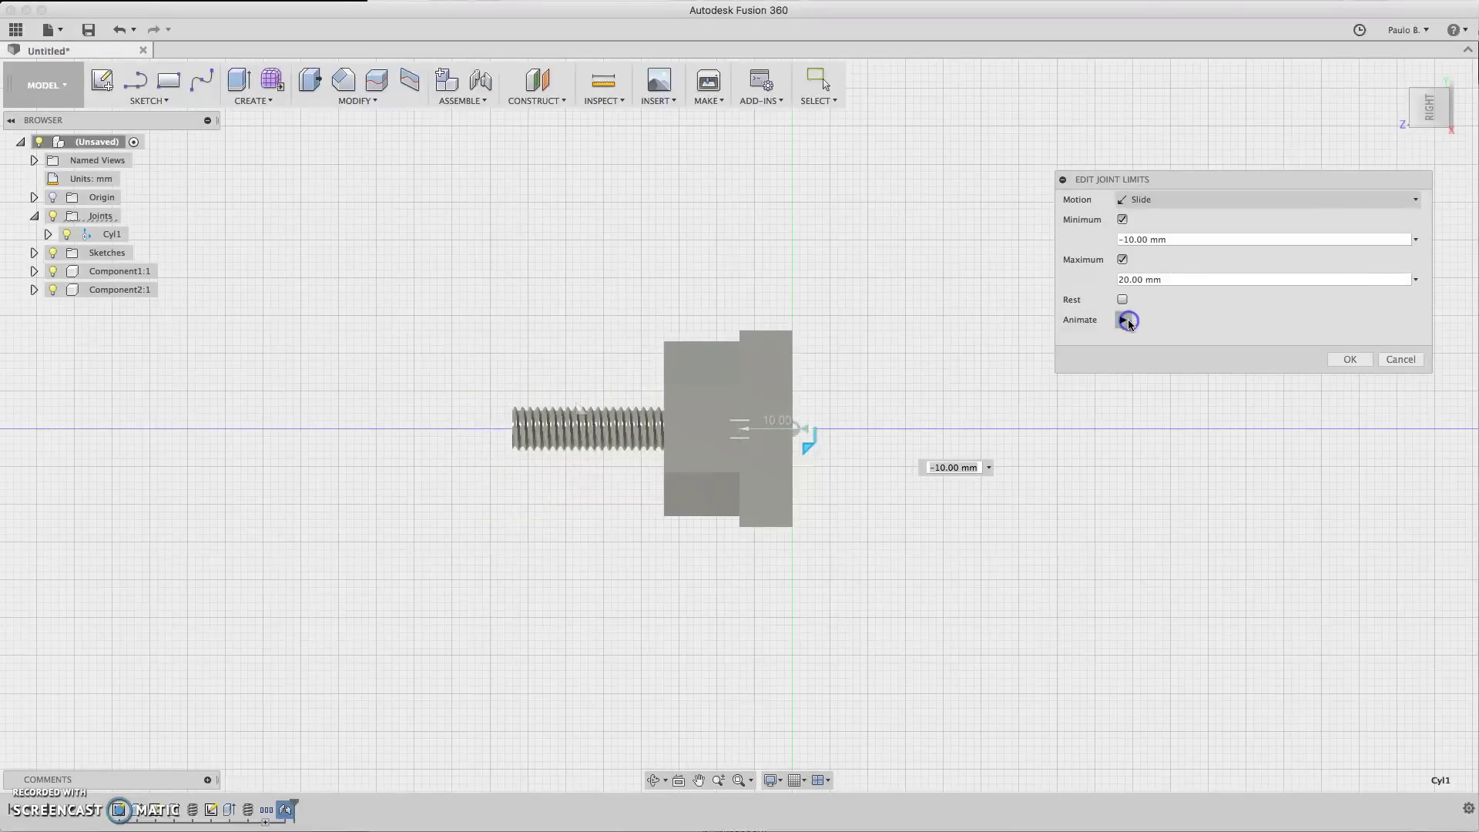
left_click(1356, 360)
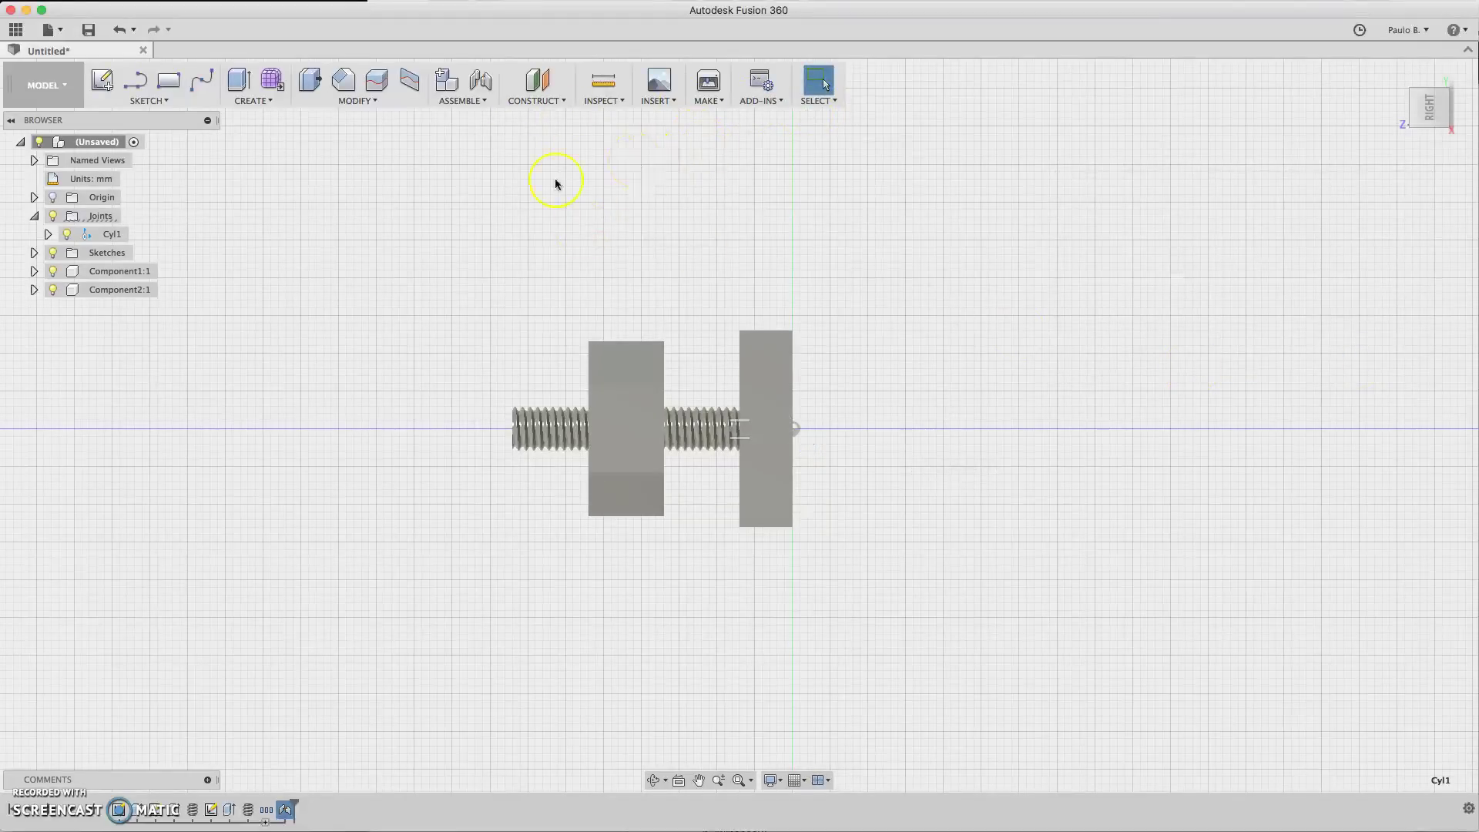
Step: Start a motion link on joint Cyl1 using its Rotate Z motion
left_click(478, 106)
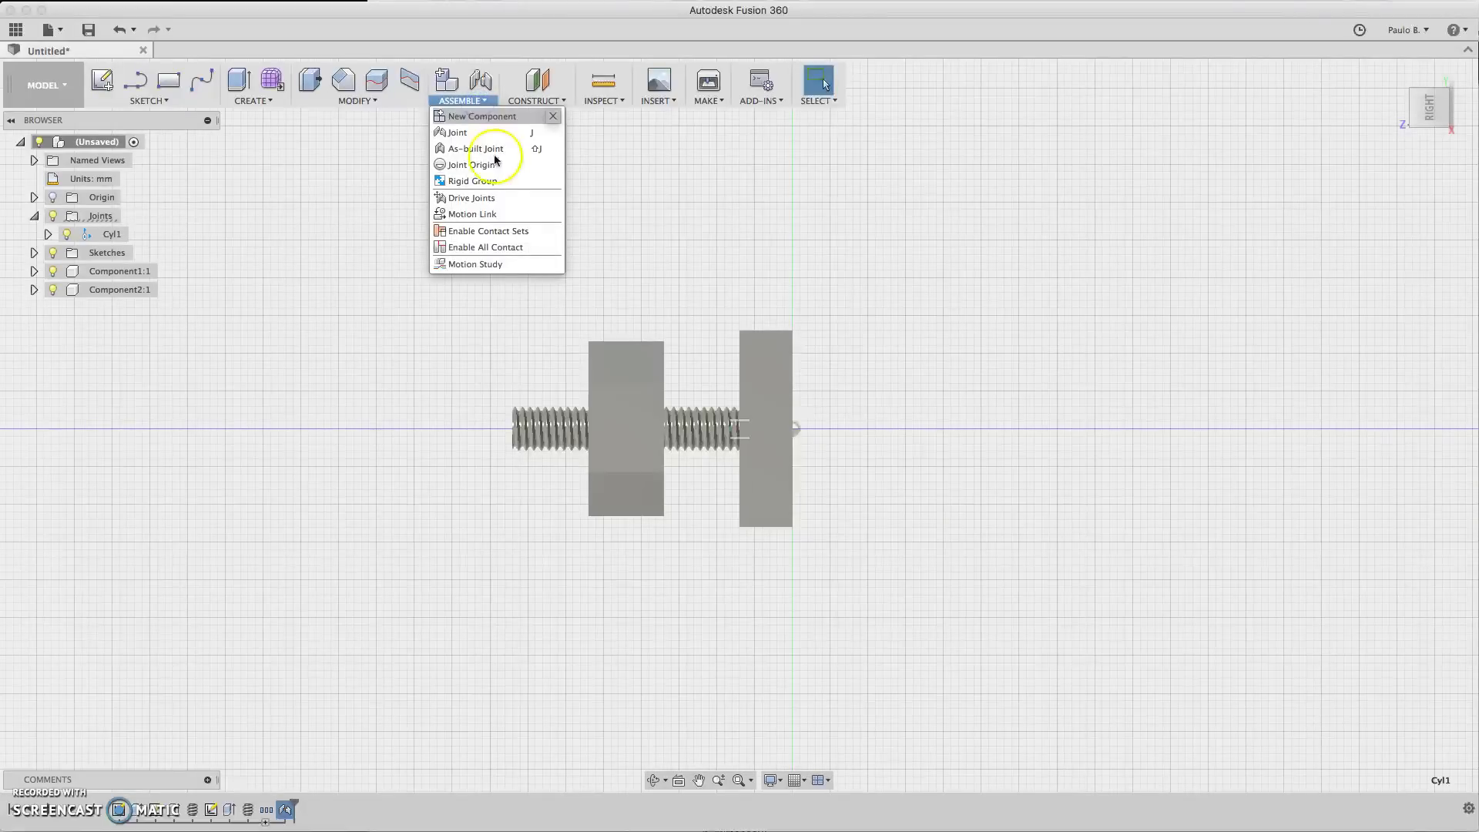
left_click(511, 221)
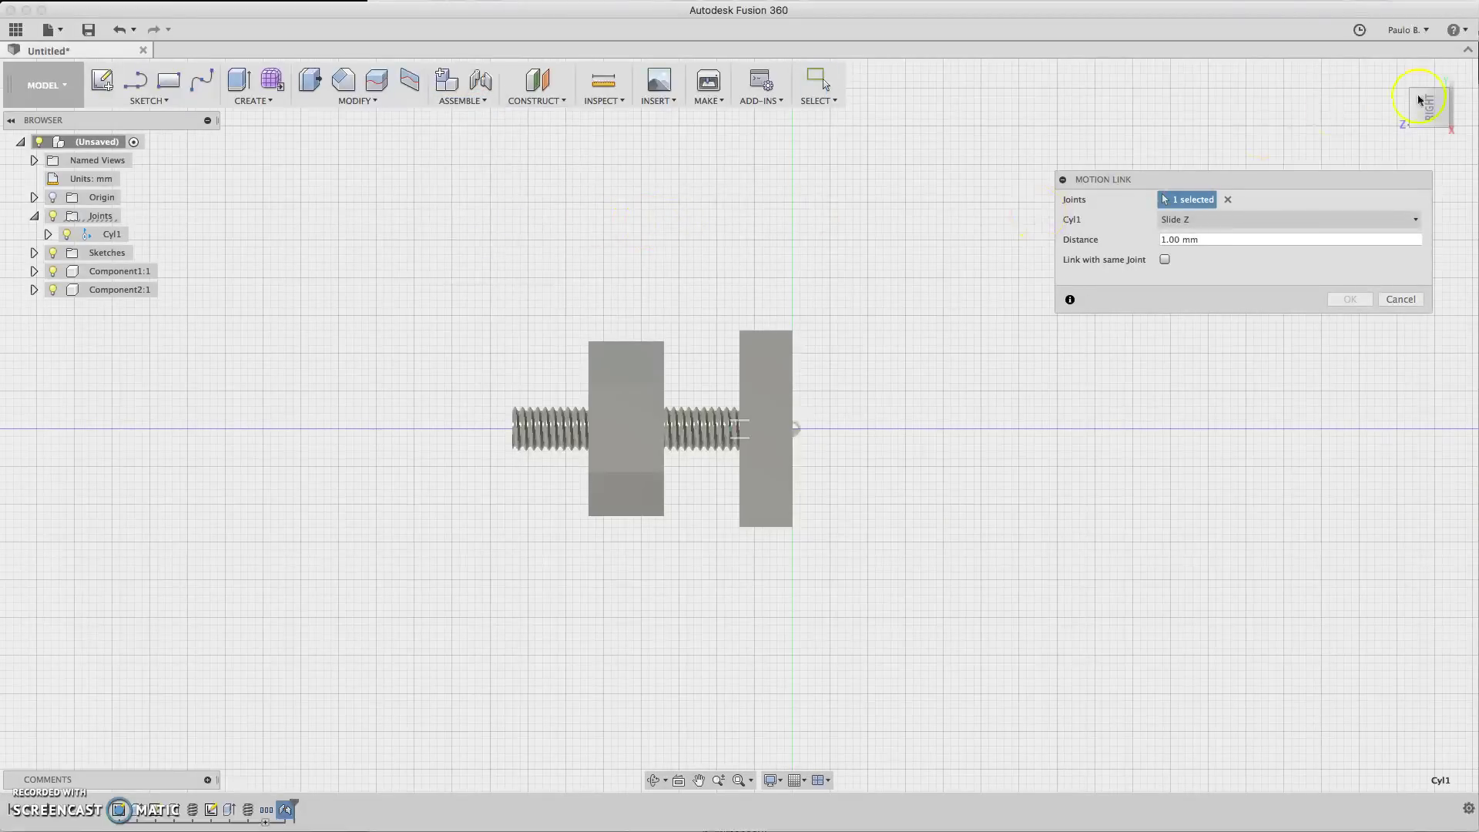
left_click_drag(1420, 100, 1458, 119)
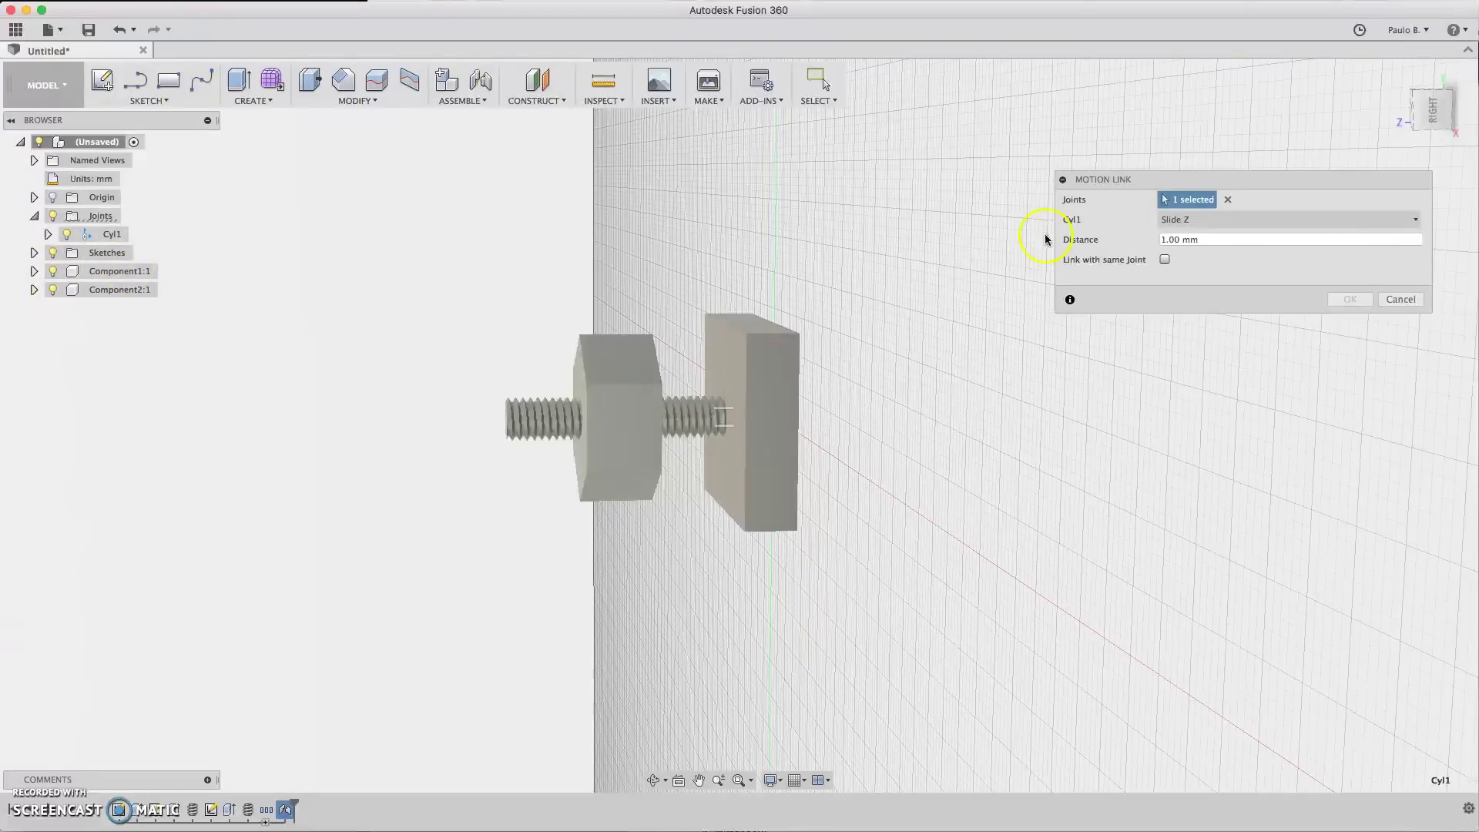
left_click(1229, 201)
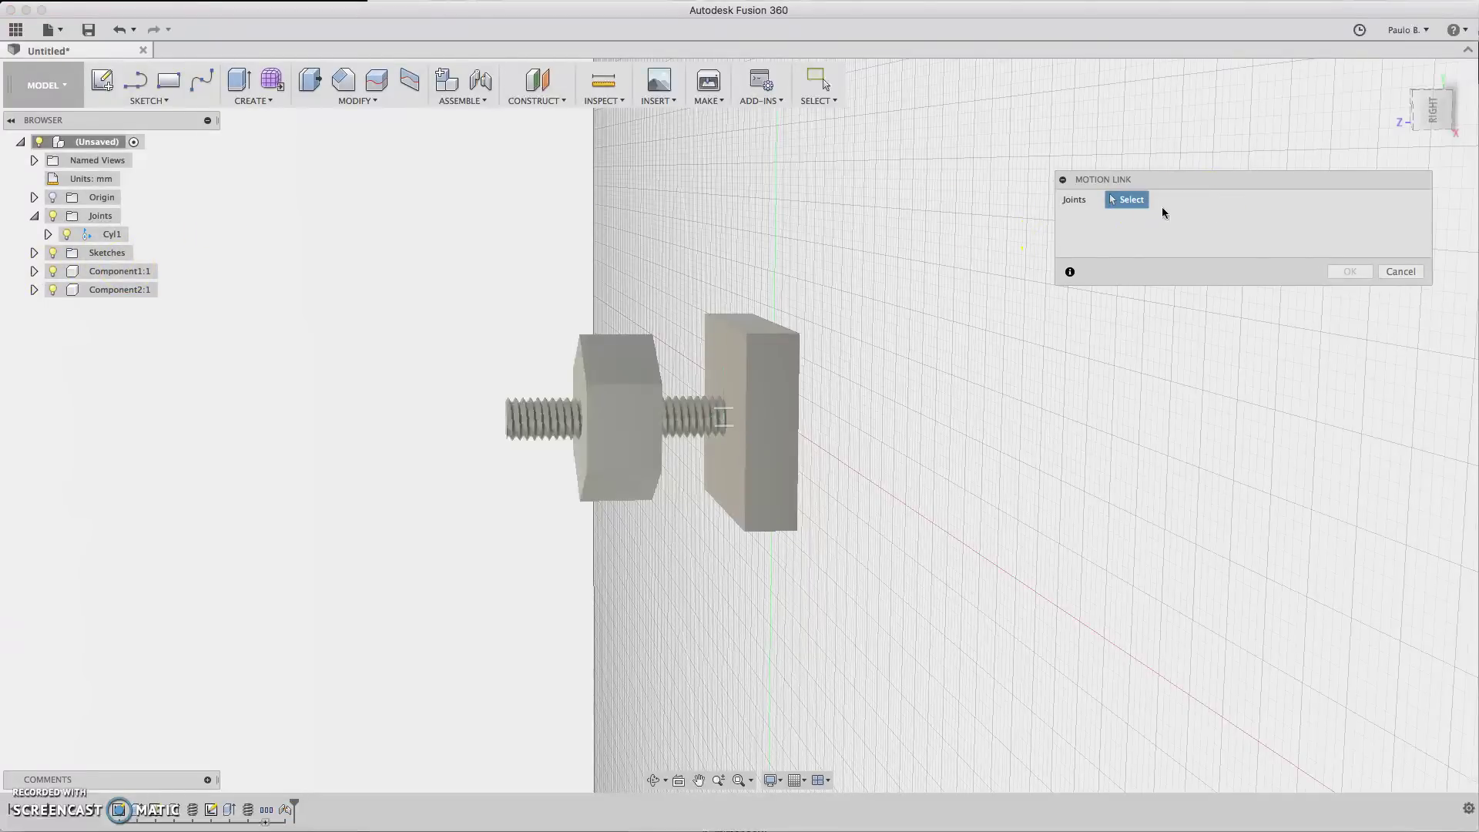
left_click(101, 236)
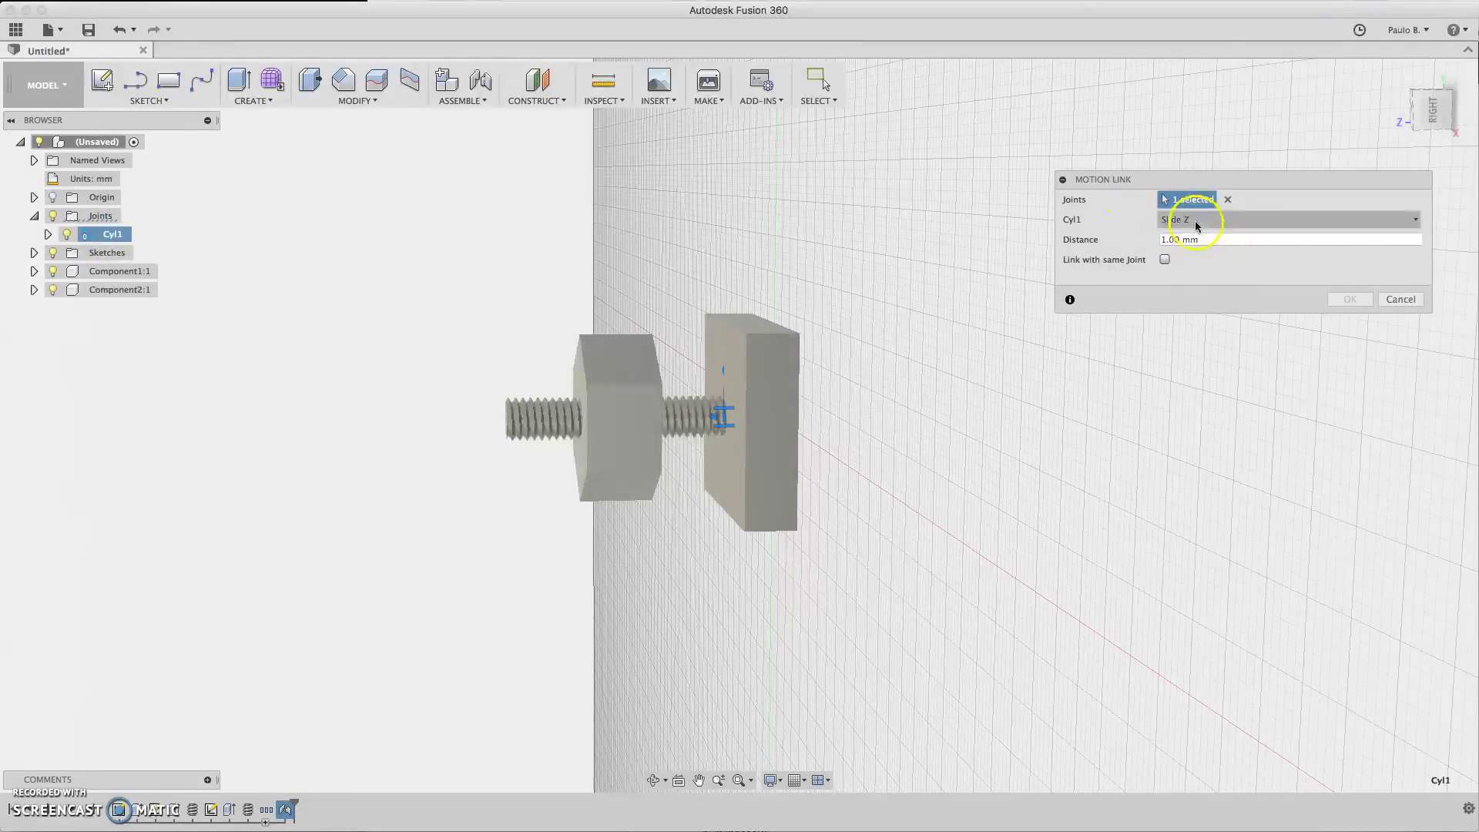
left_click(1197, 221)
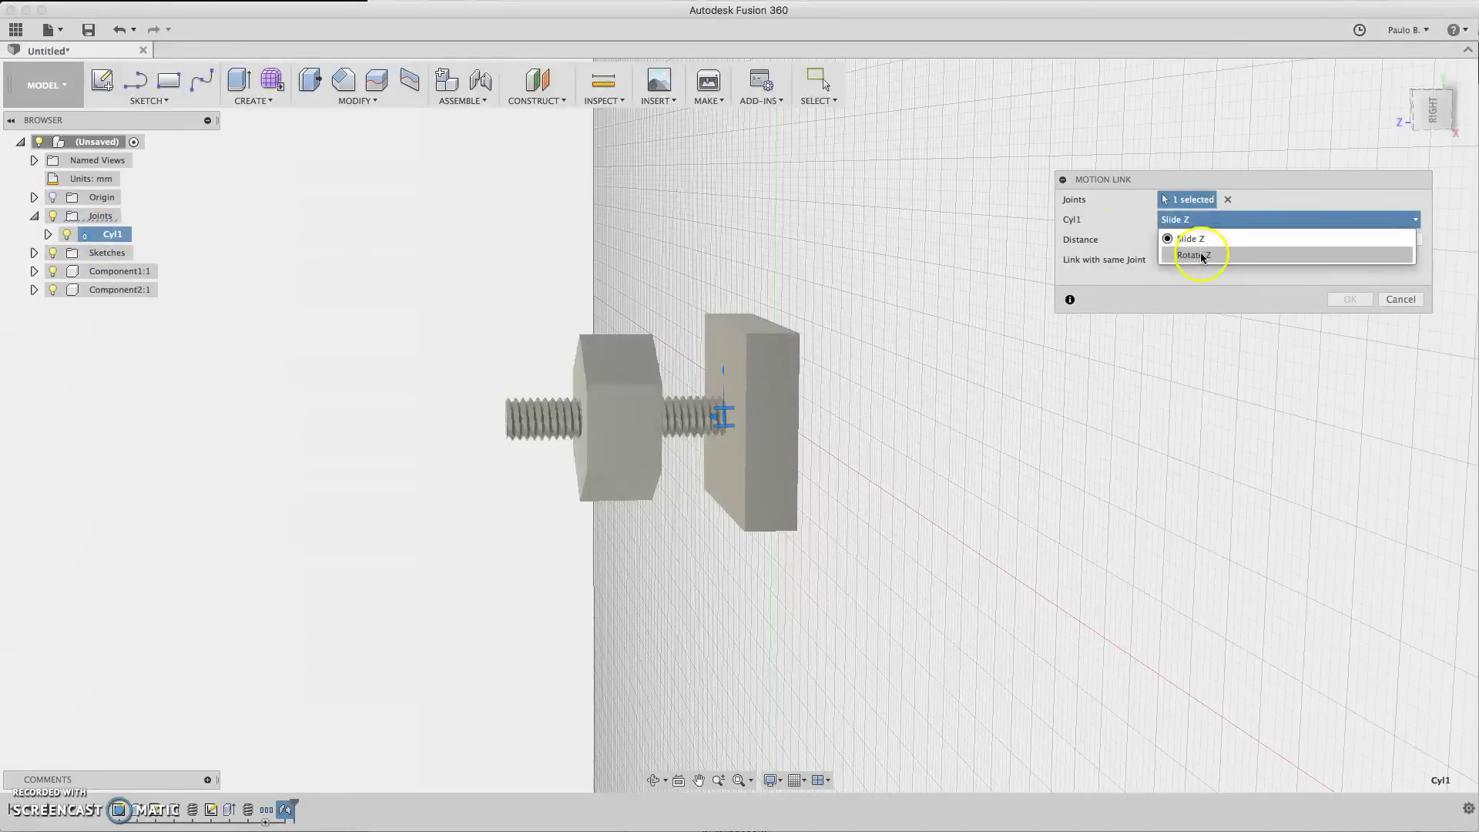
left_click(1202, 255)
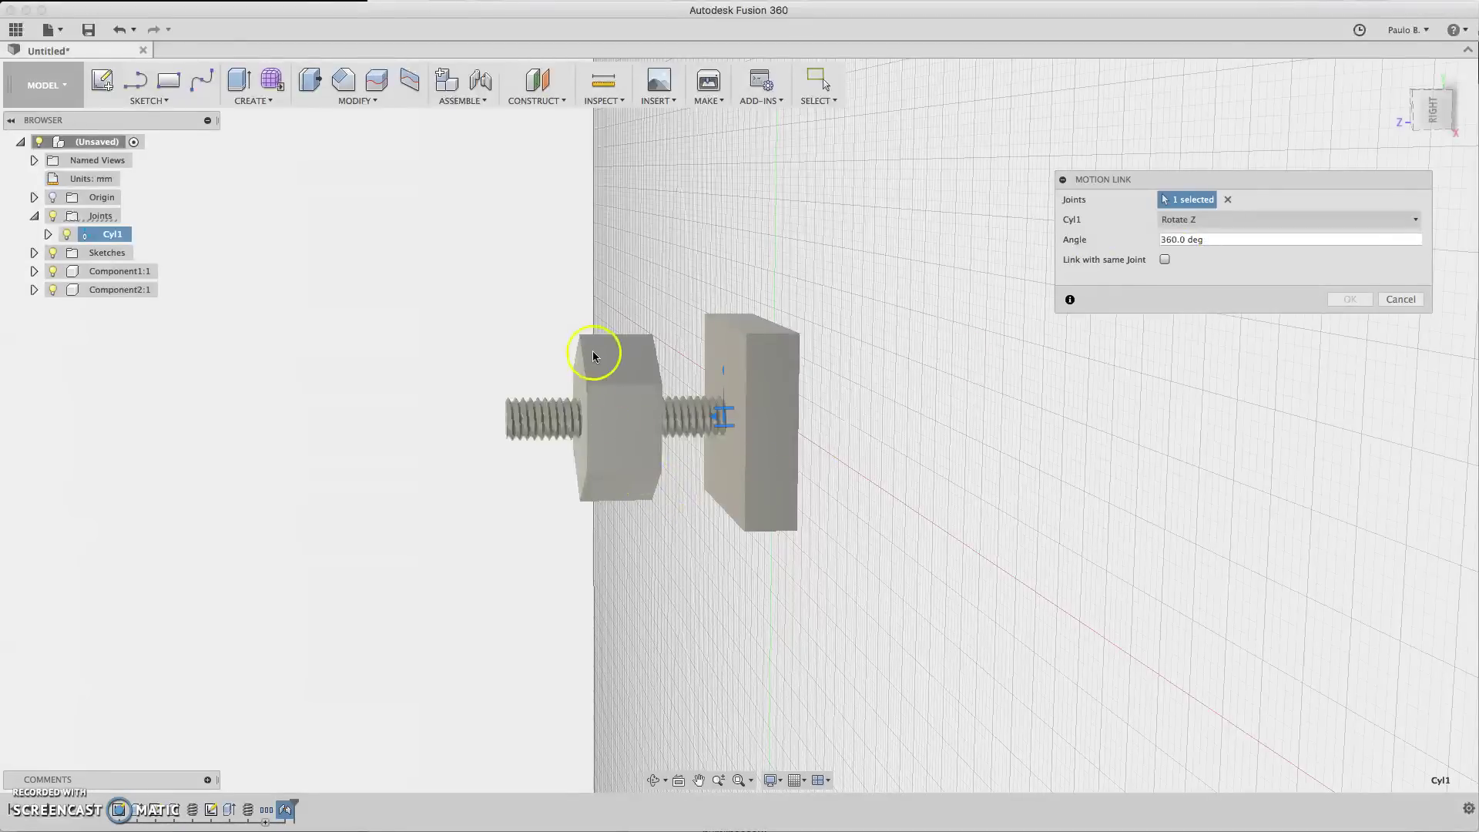
Step: Link Cyl1's slide with its rotation at 1.00 mm per 360.0 deg
left_click(1448, 117)
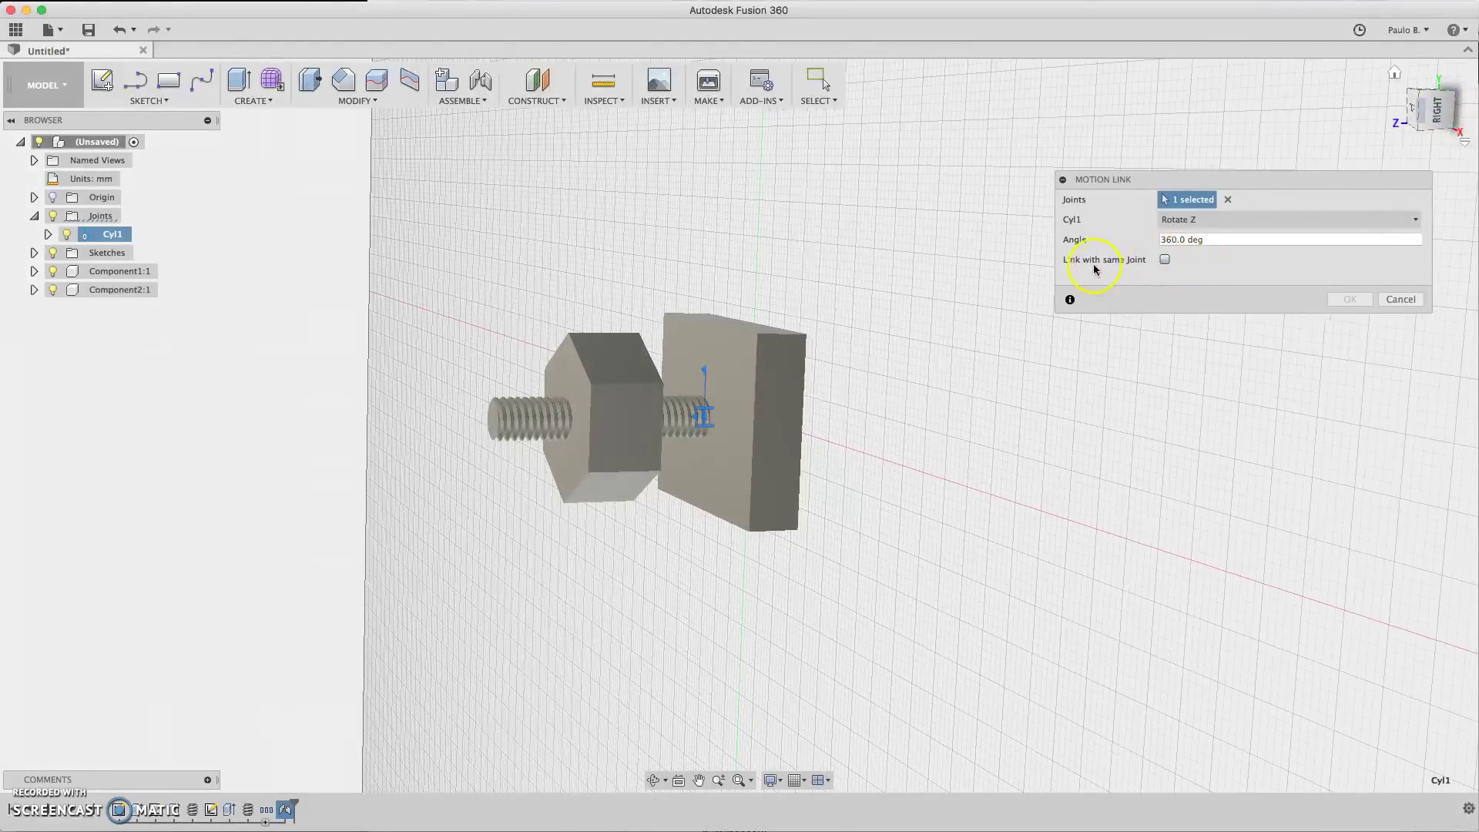
left_click(1163, 262)
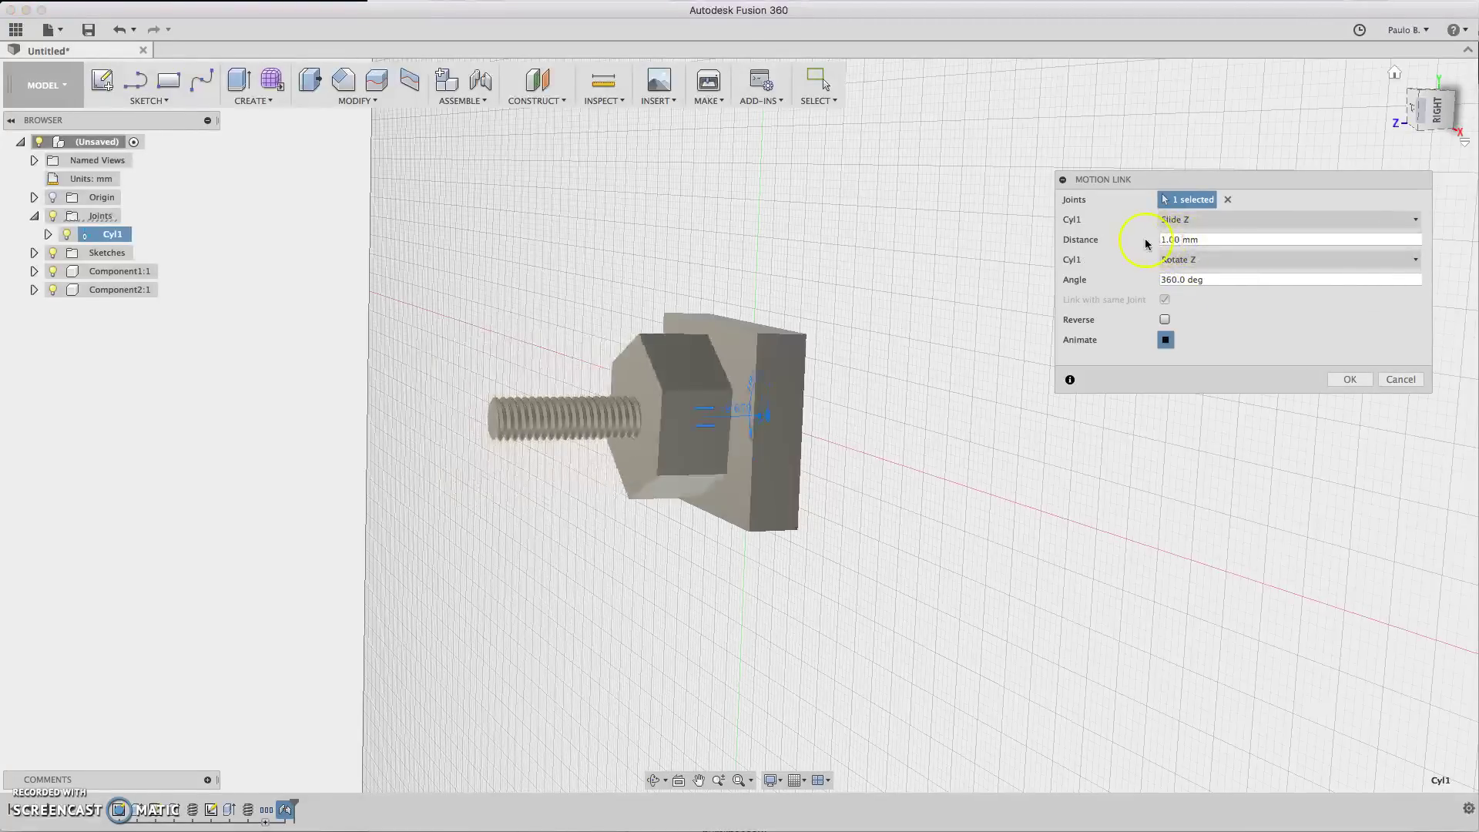
left_click(1201, 239)
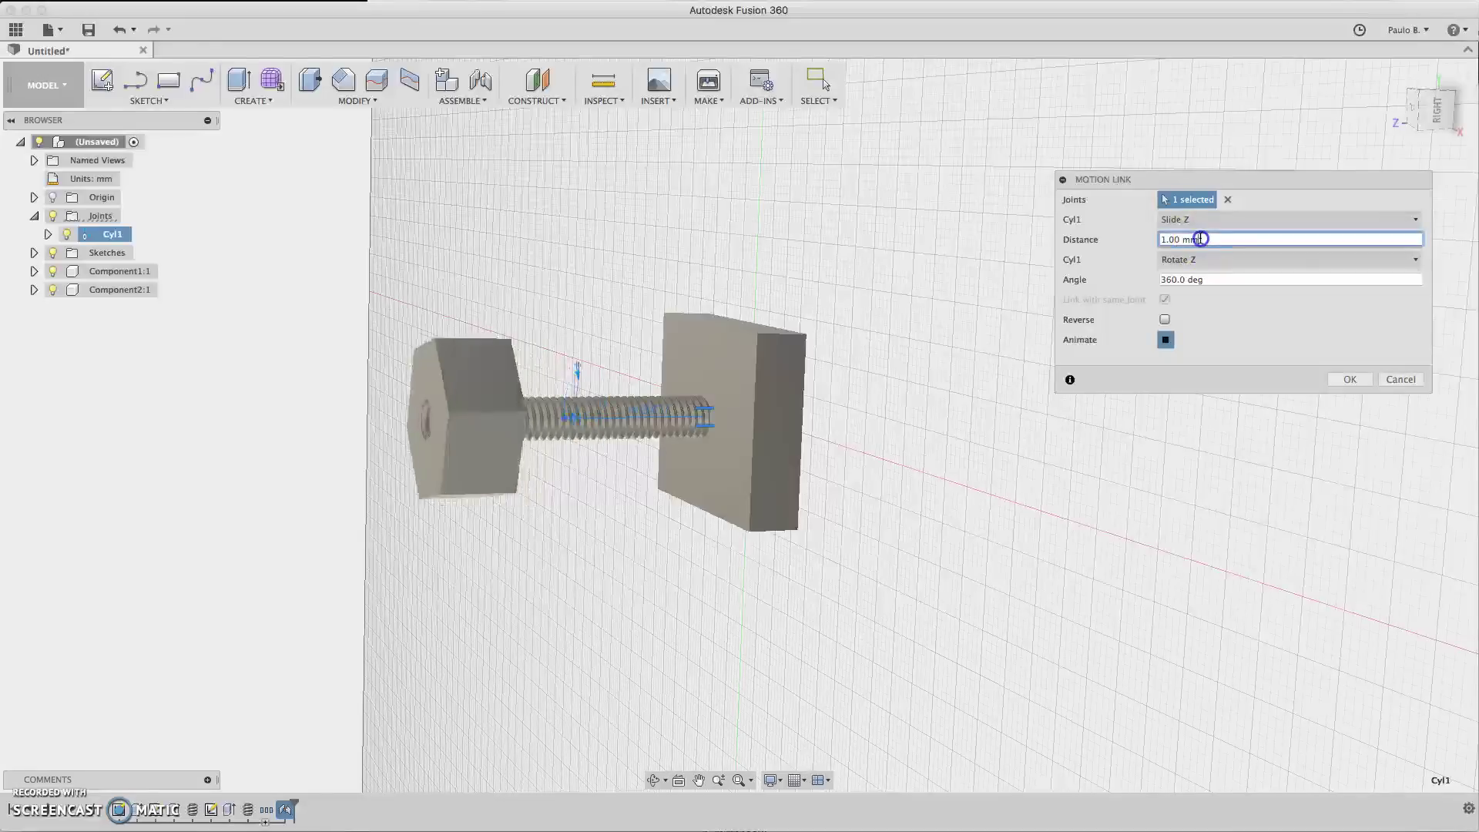
left_click(1433, 108)
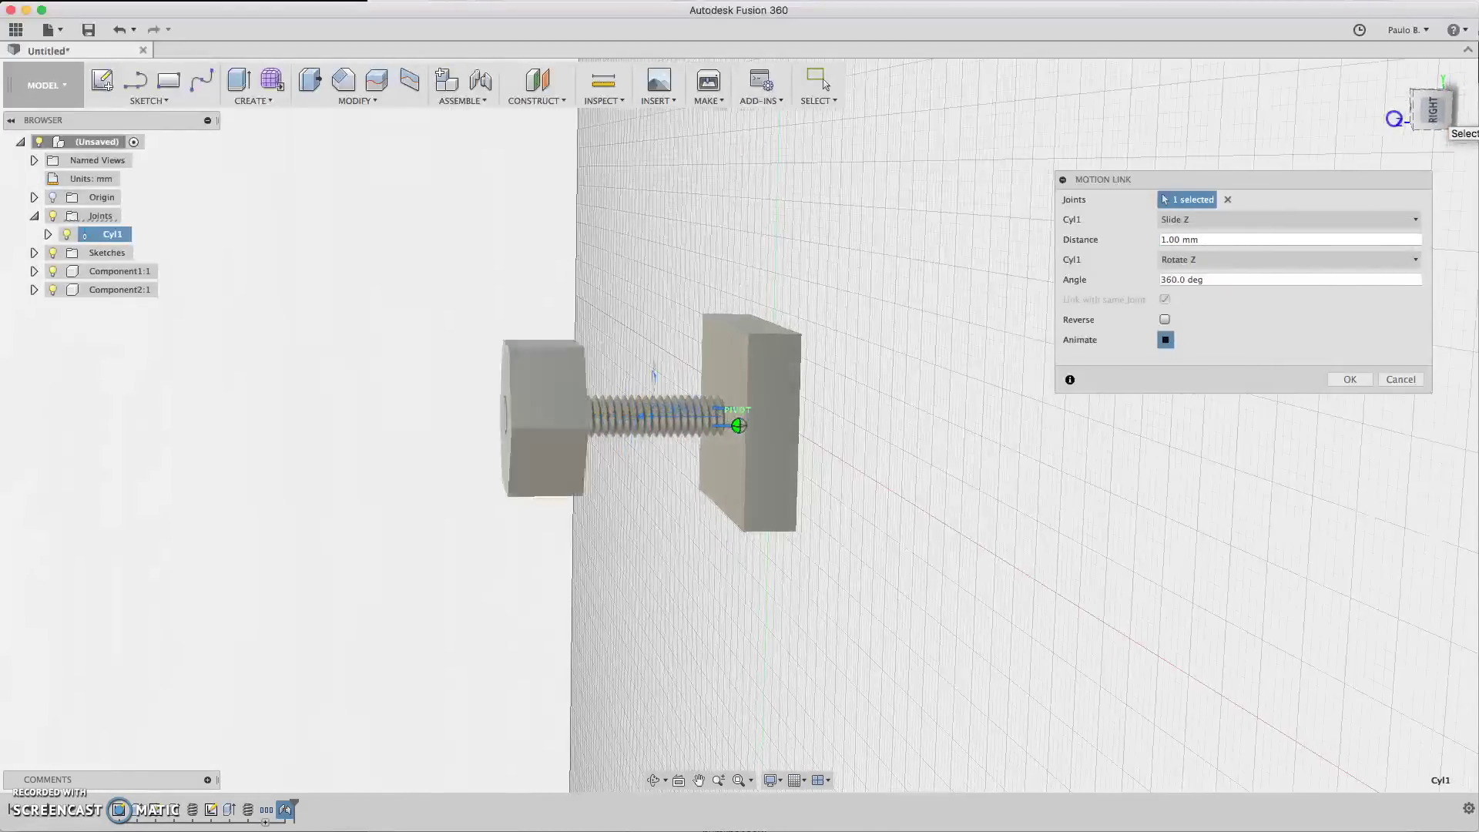
left_click(1216, 283)
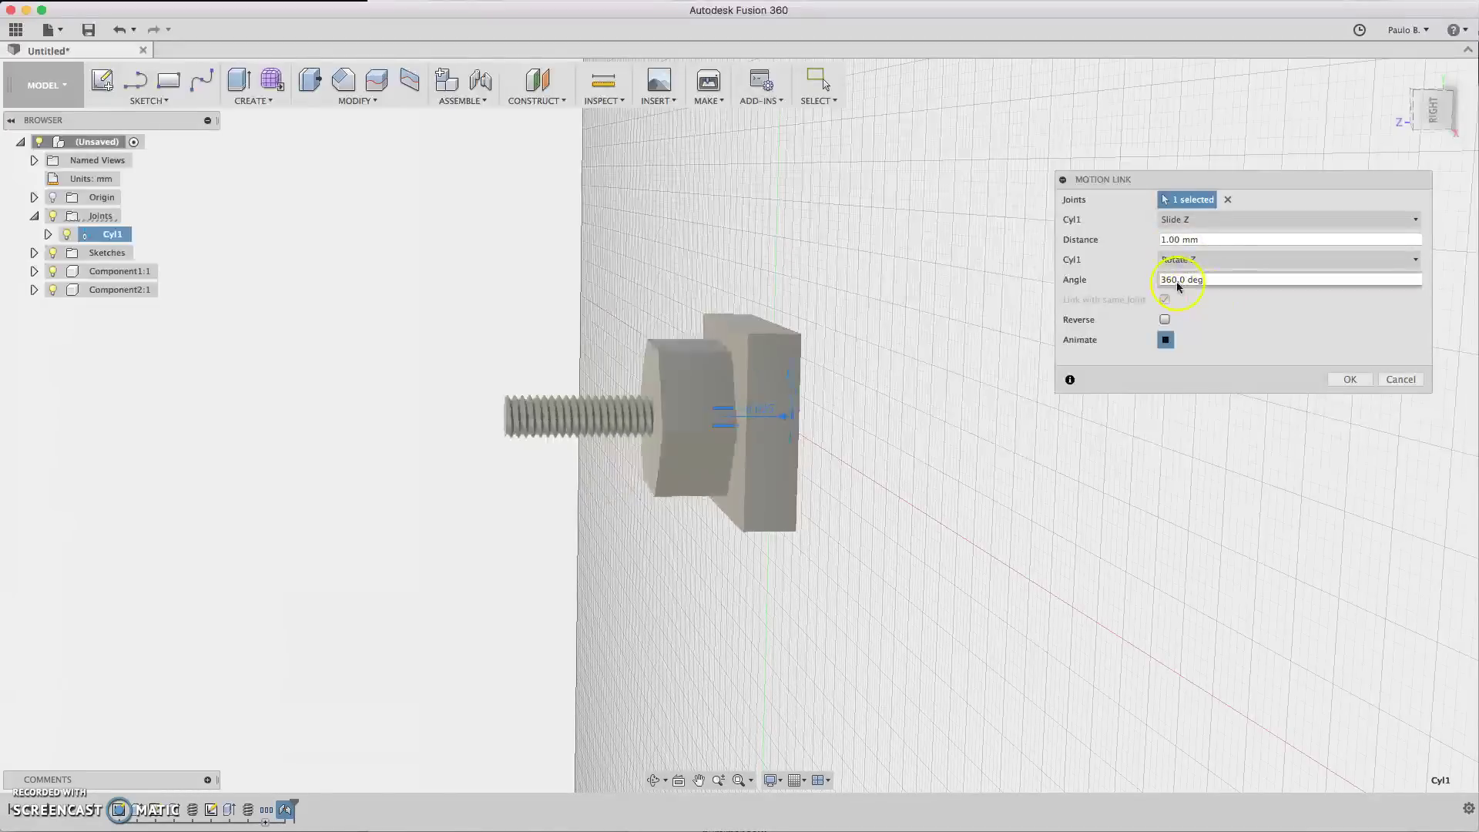
left_click(1167, 244)
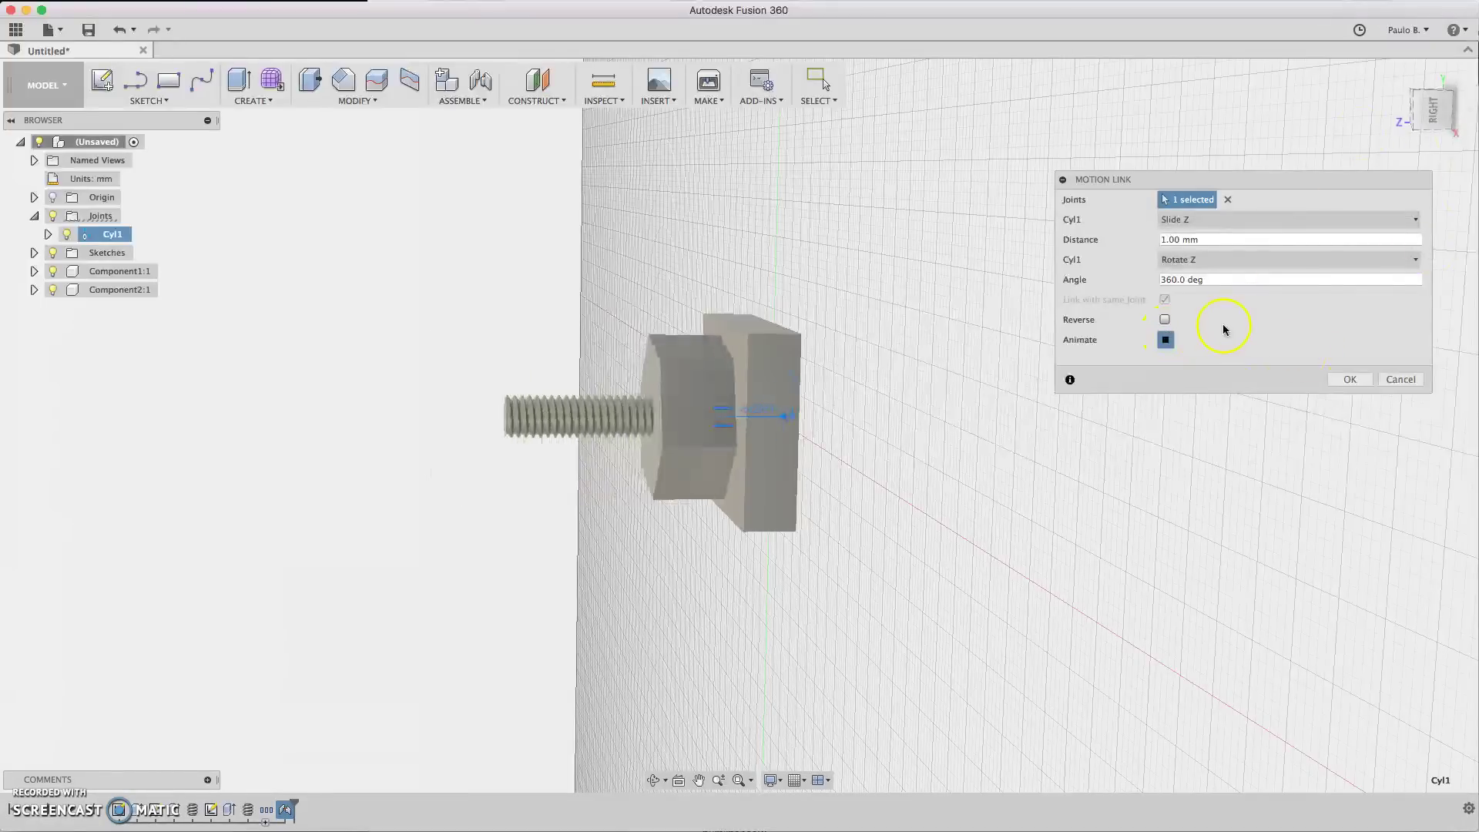
left_click(1442, 92)
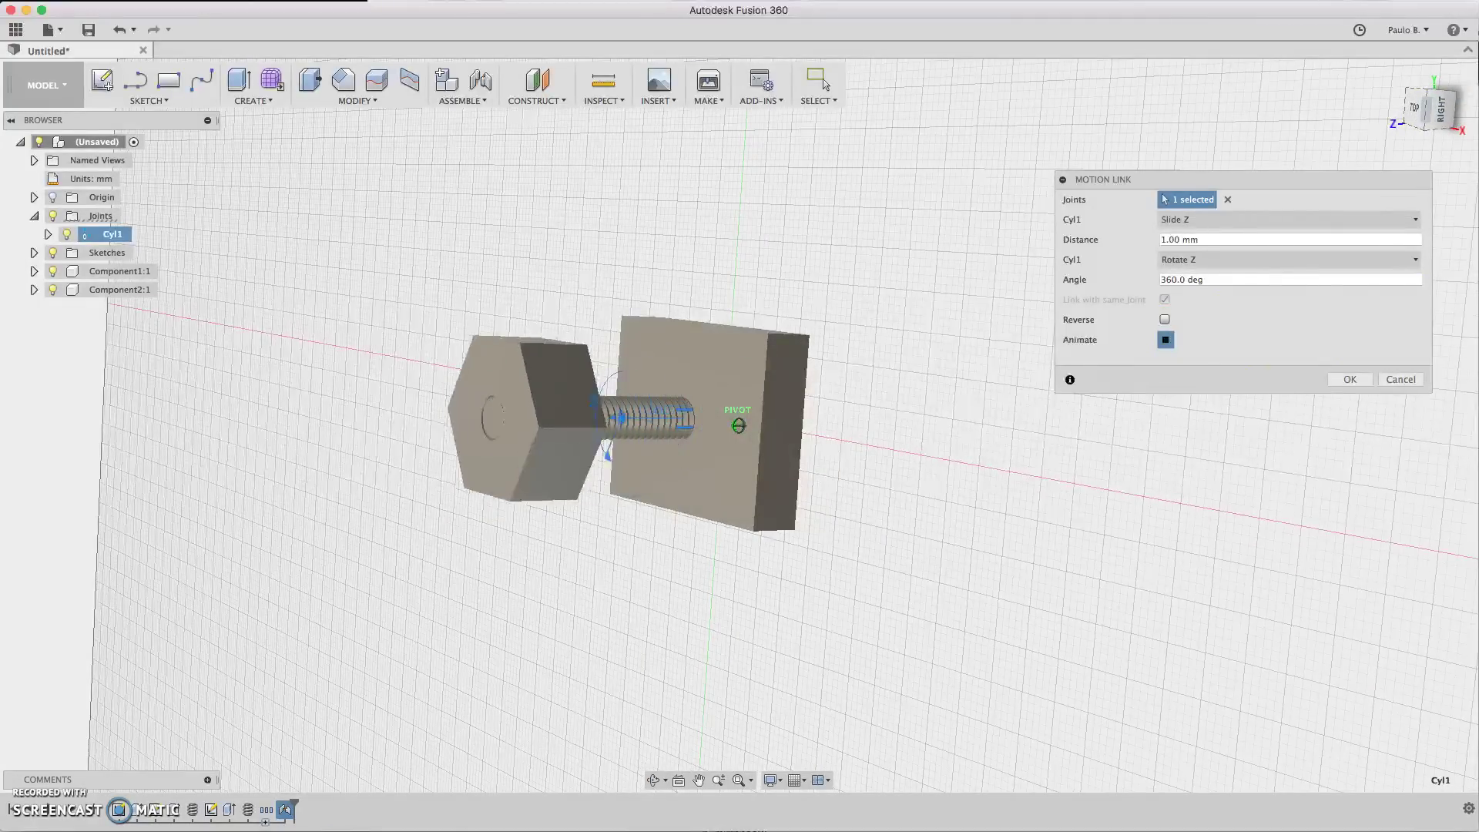
left_click(1473, 106)
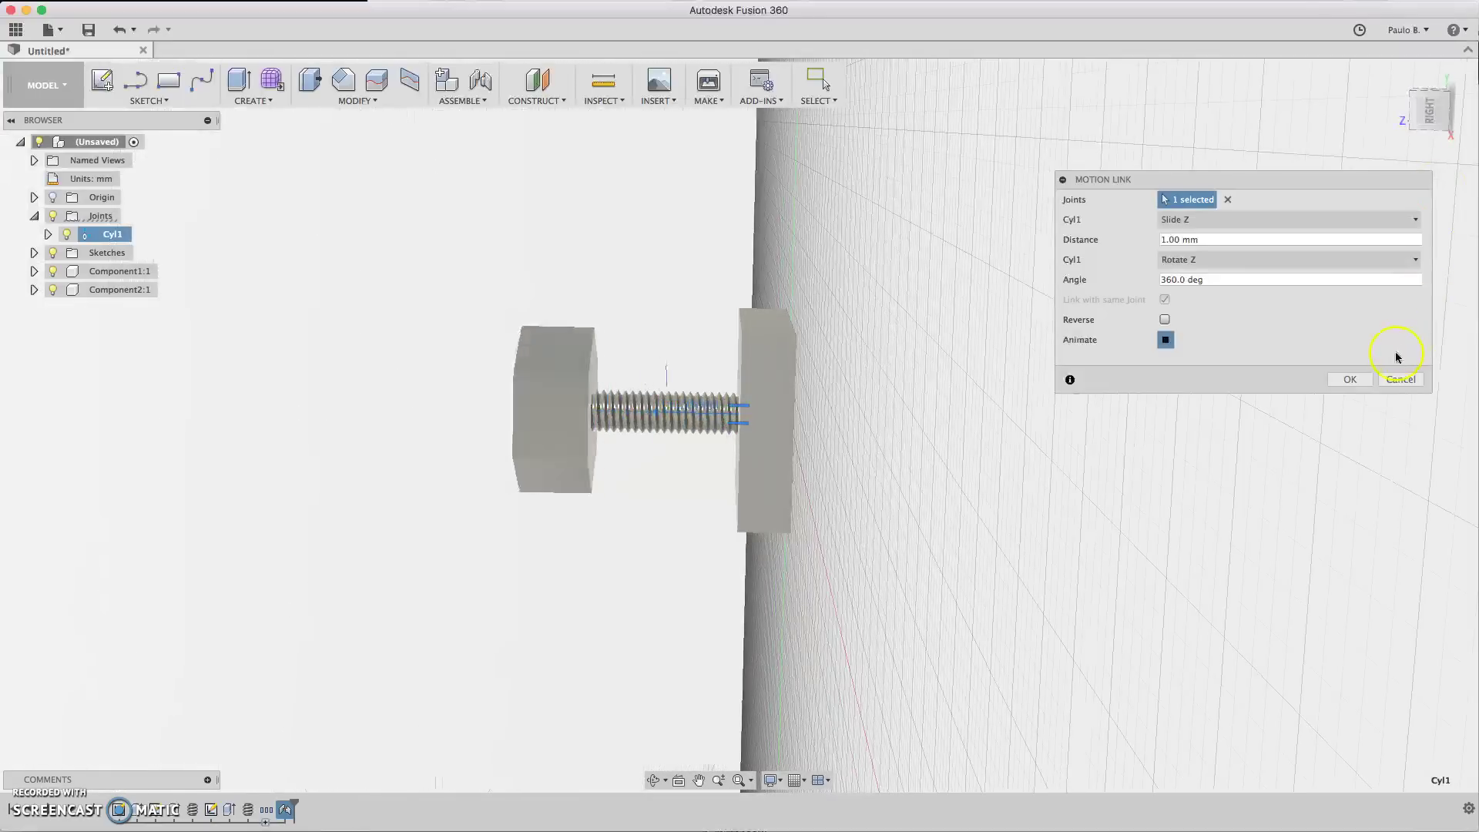
left_click(1352, 380)
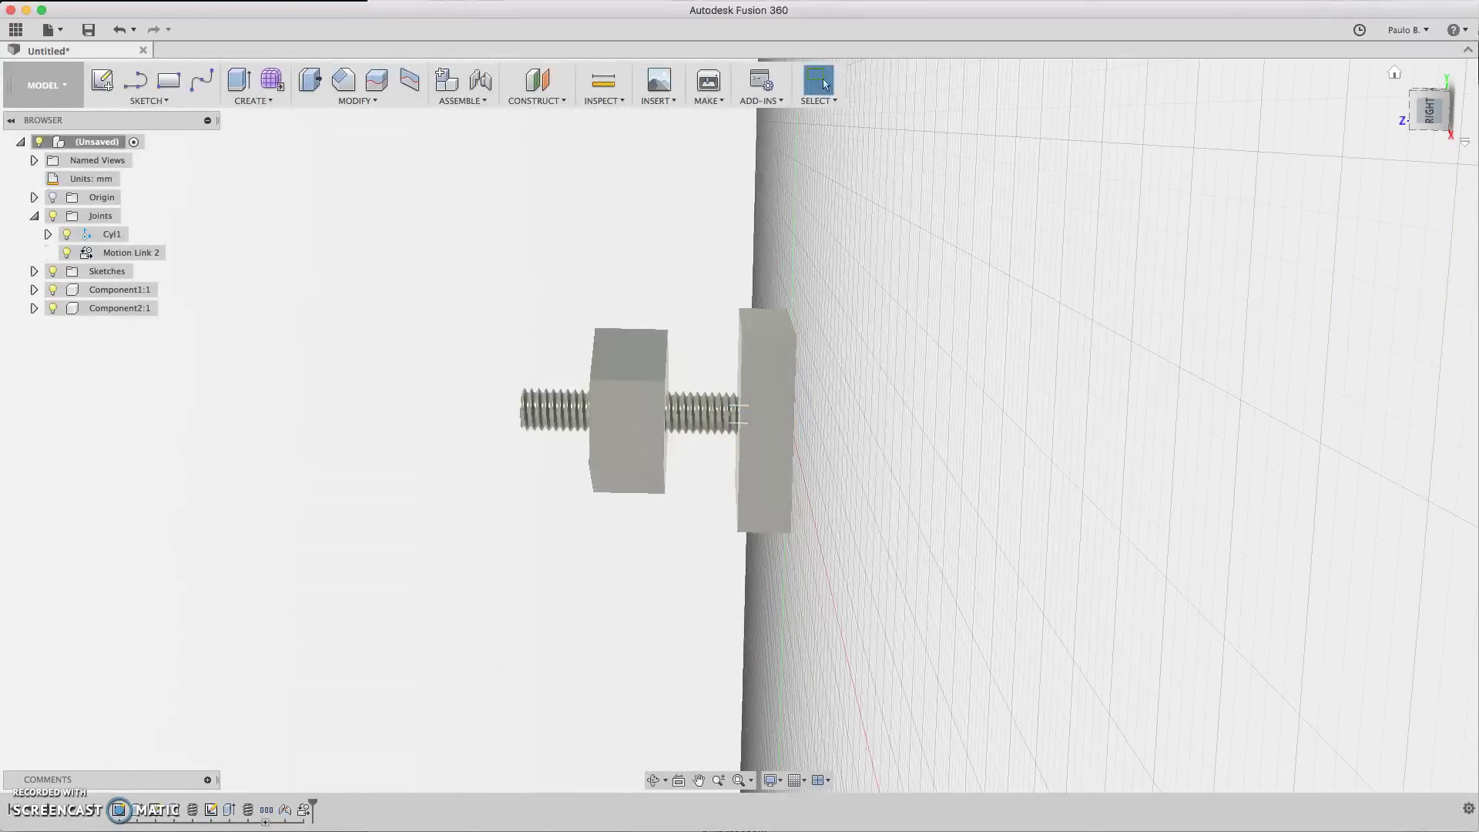
left_click(1427, 114)
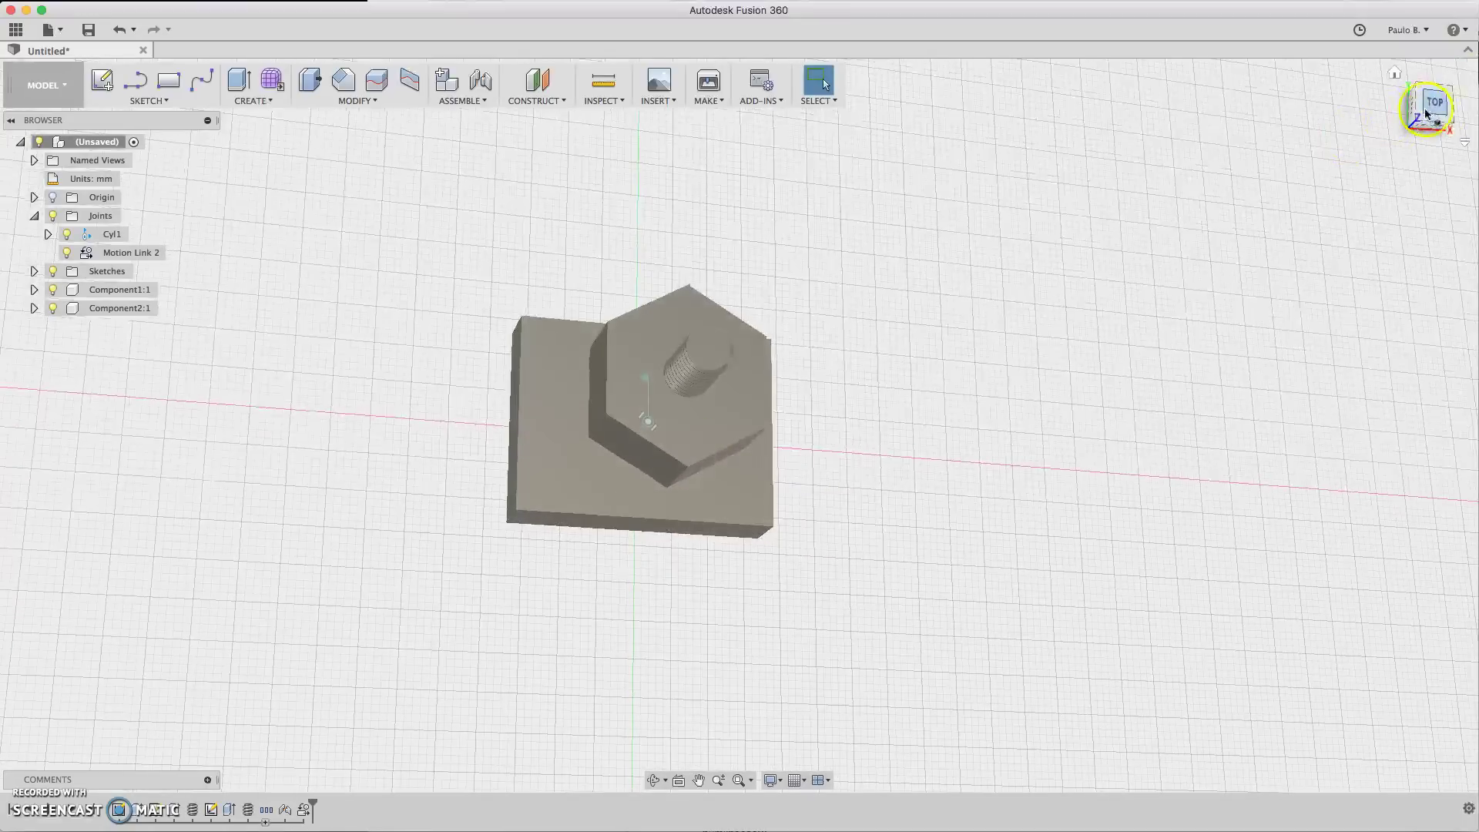
left_click_drag(1427, 114, 1309, 149)
left_click(667, 150)
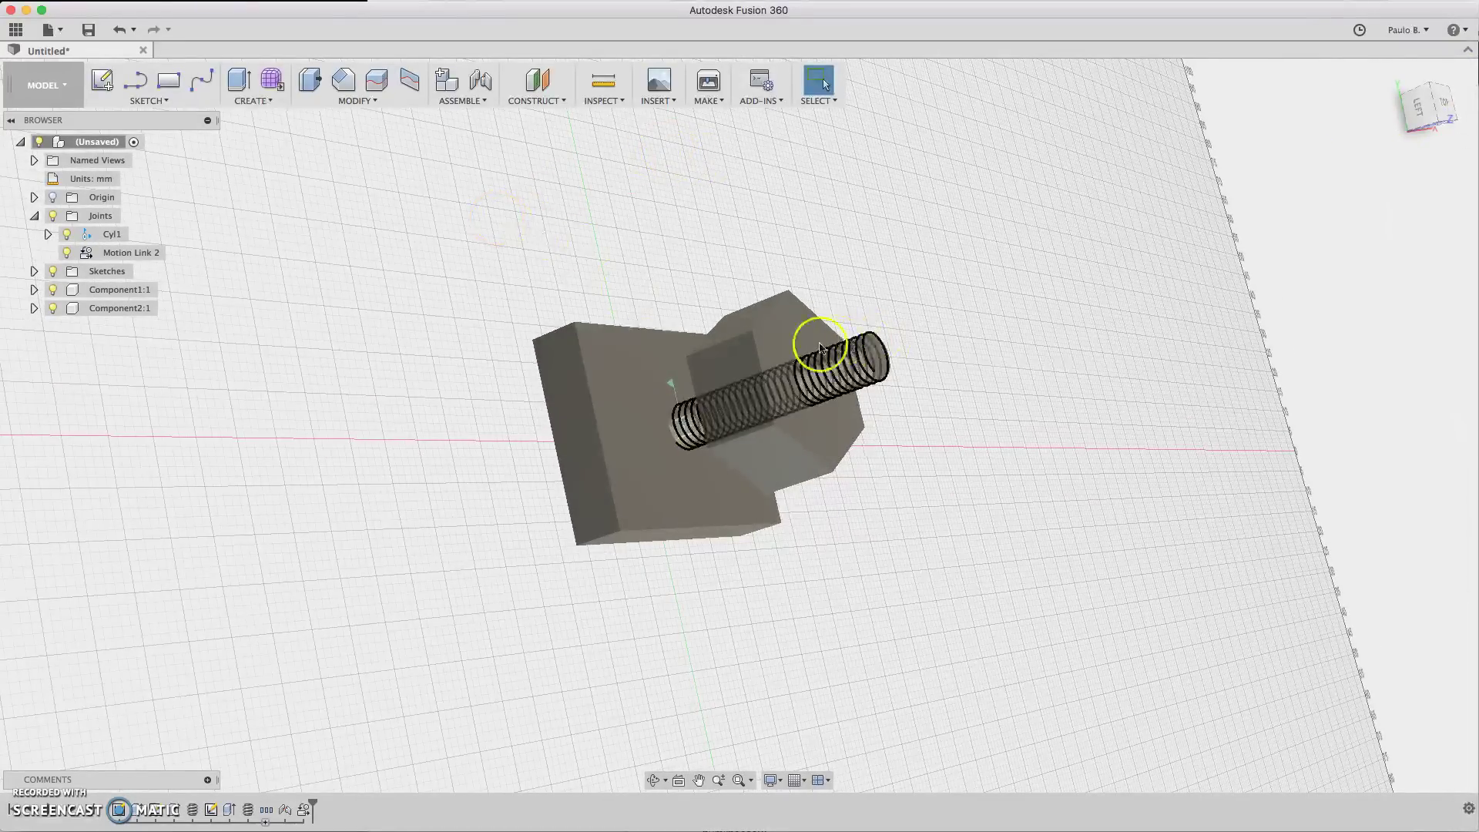
left_click_drag(787, 338, 802, 303)
key("super+z")
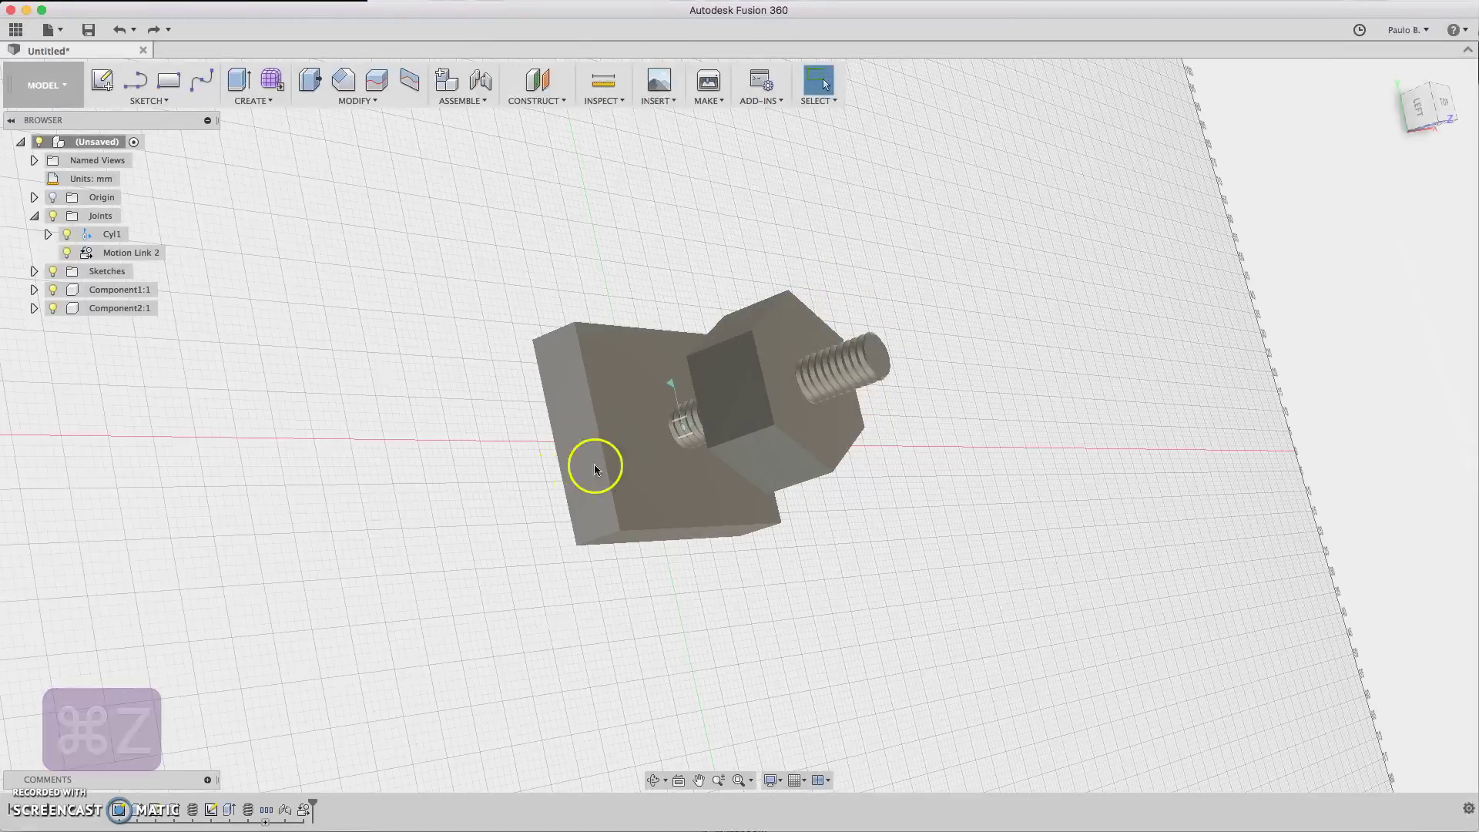
left_click_drag(786, 314, 1050, 241)
left_click(897, 80)
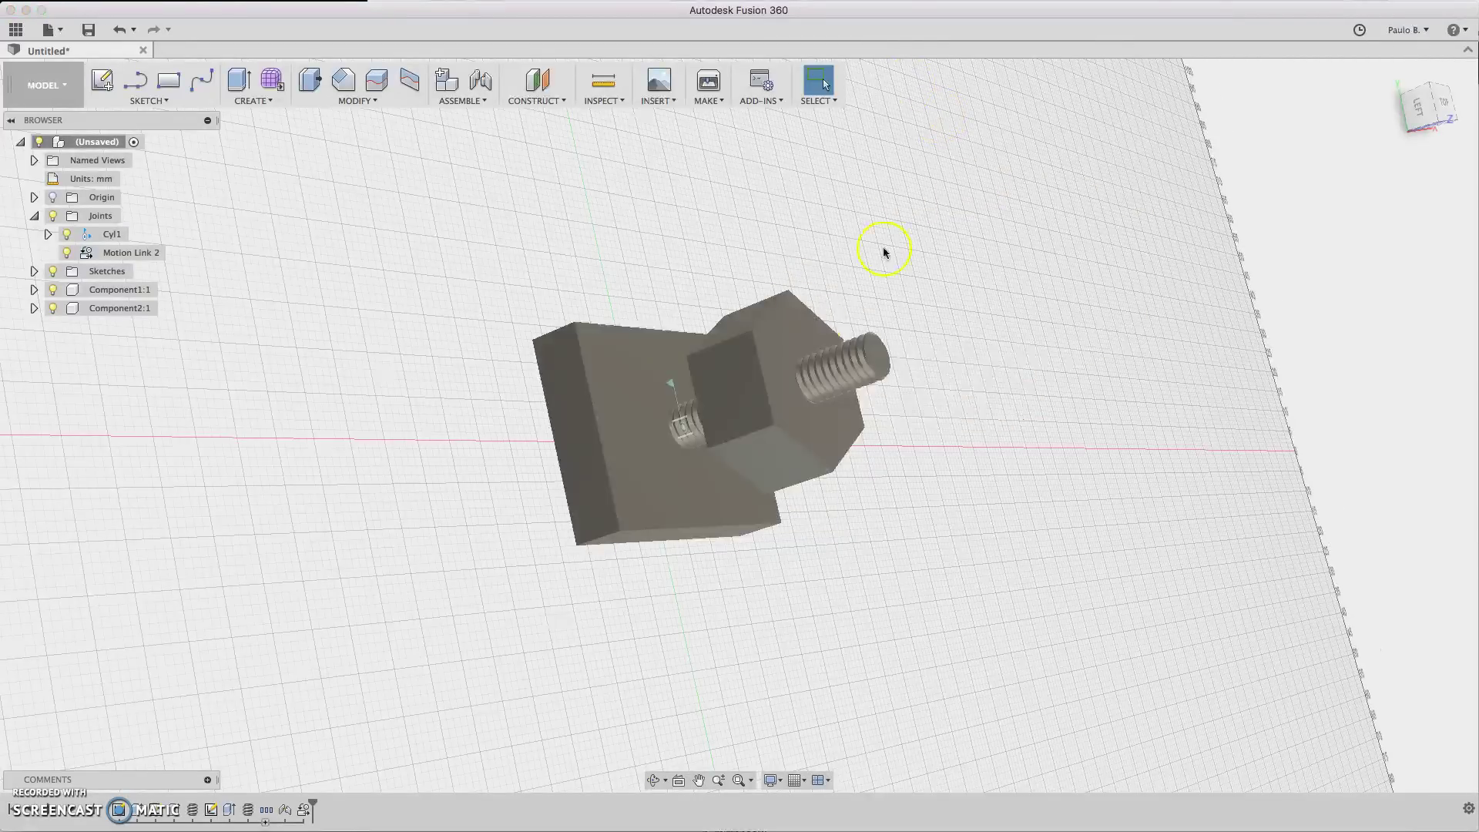
left_click_drag(775, 376, 664, 537)
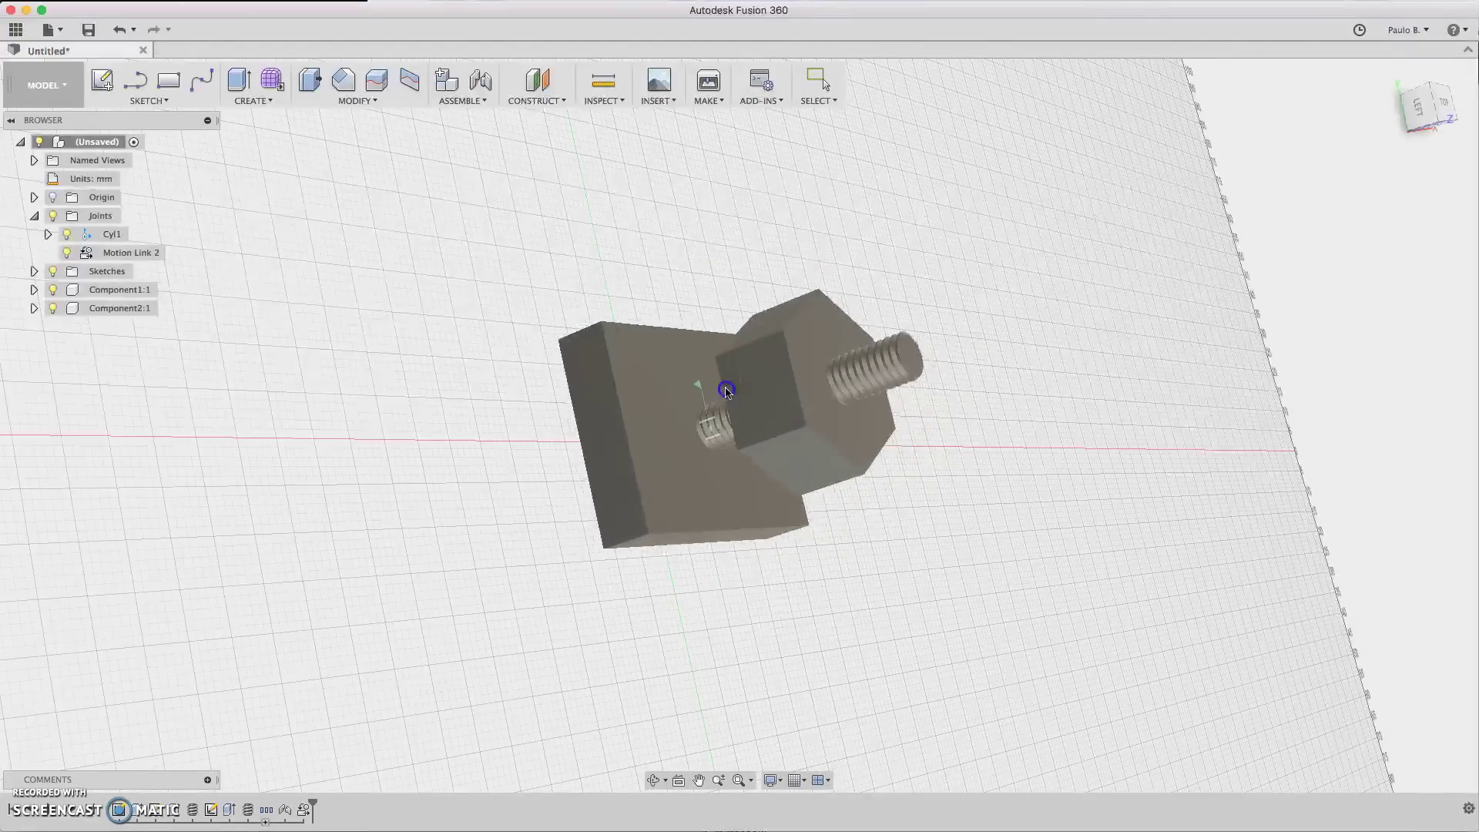
left_click_drag(727, 390, 528, 538)
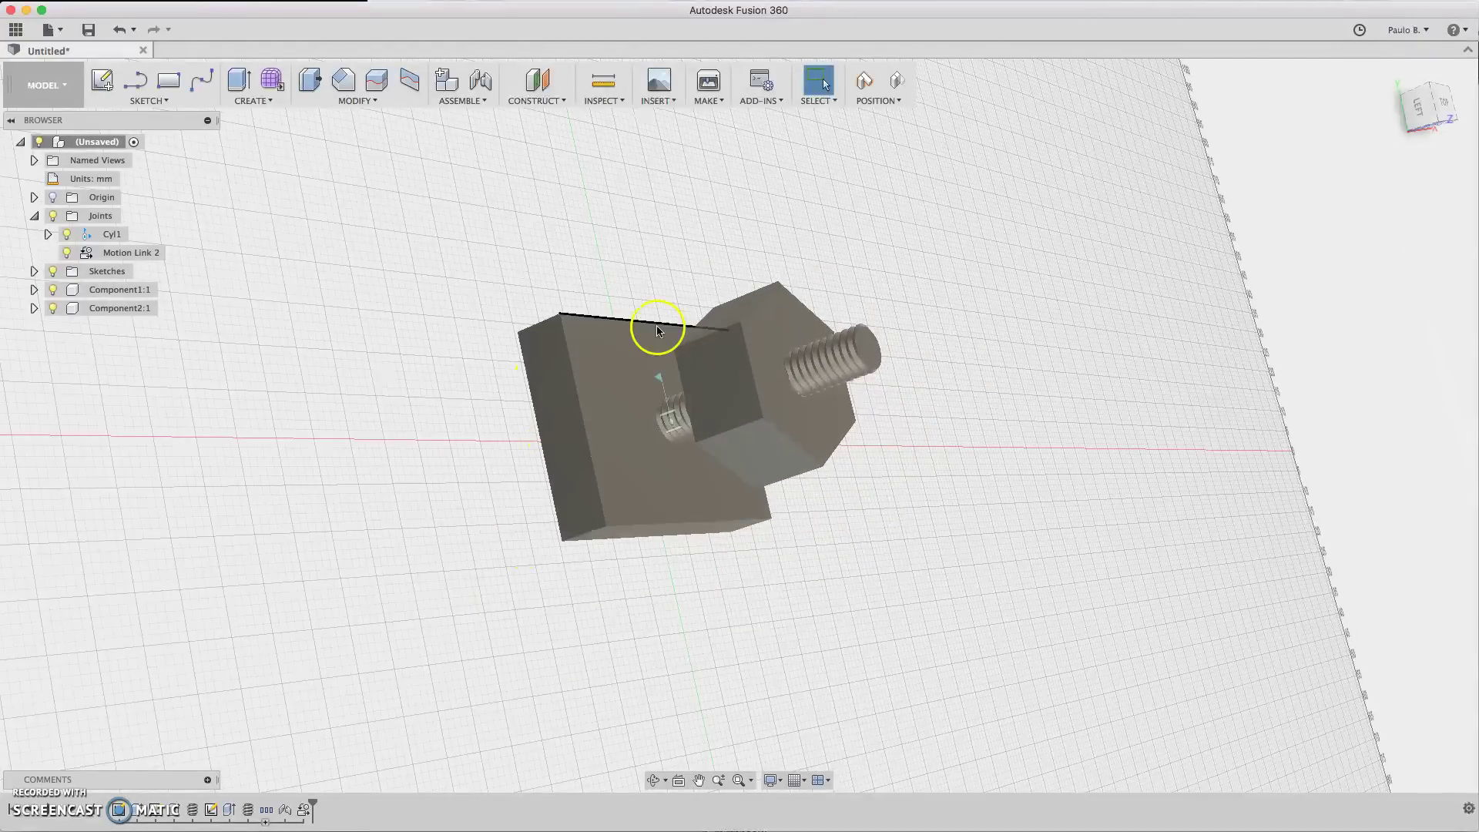
left_click_drag(703, 356, 898, 302)
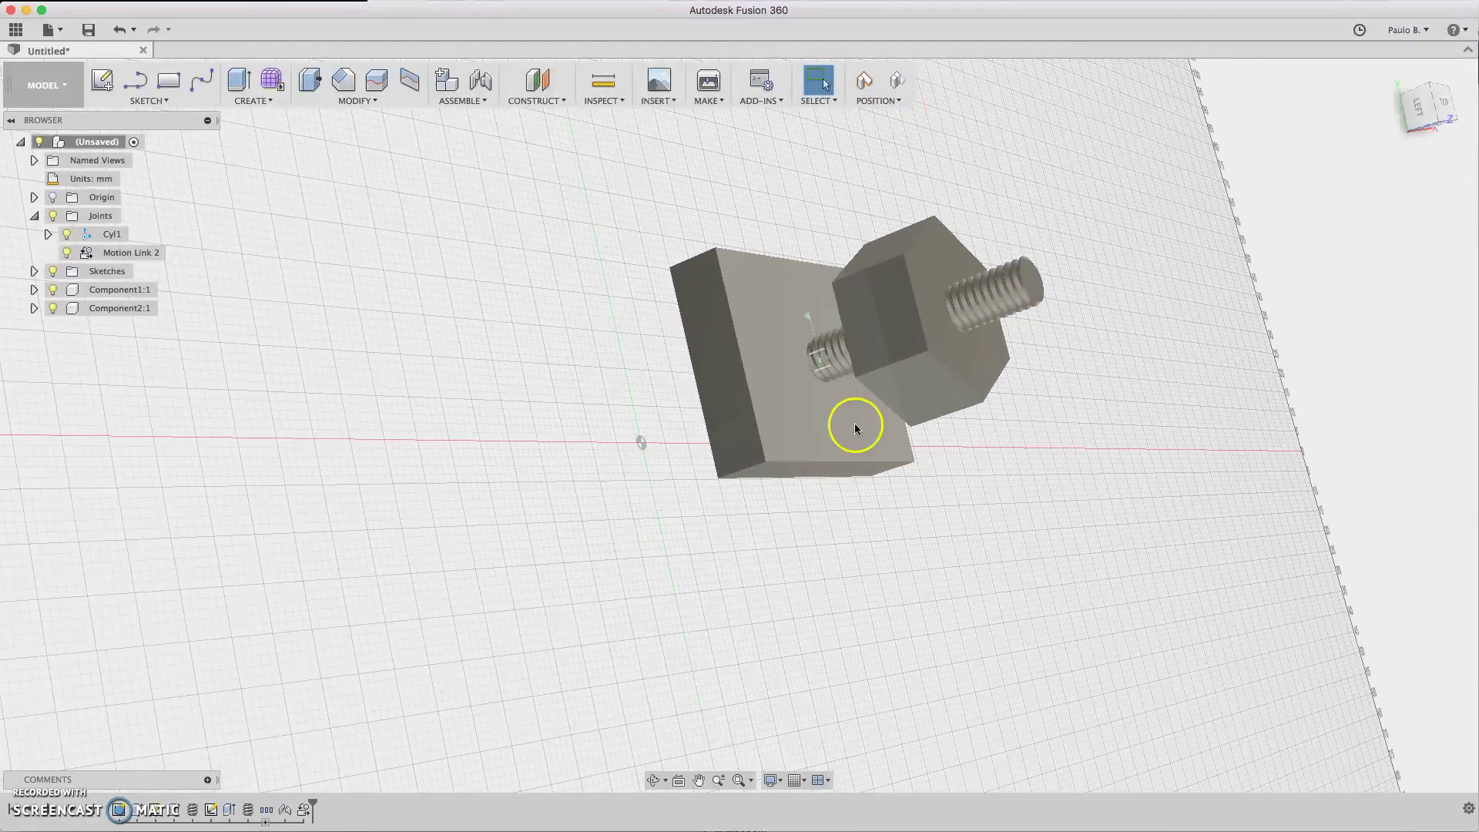
left_click(896, 80)
left_click(895, 81)
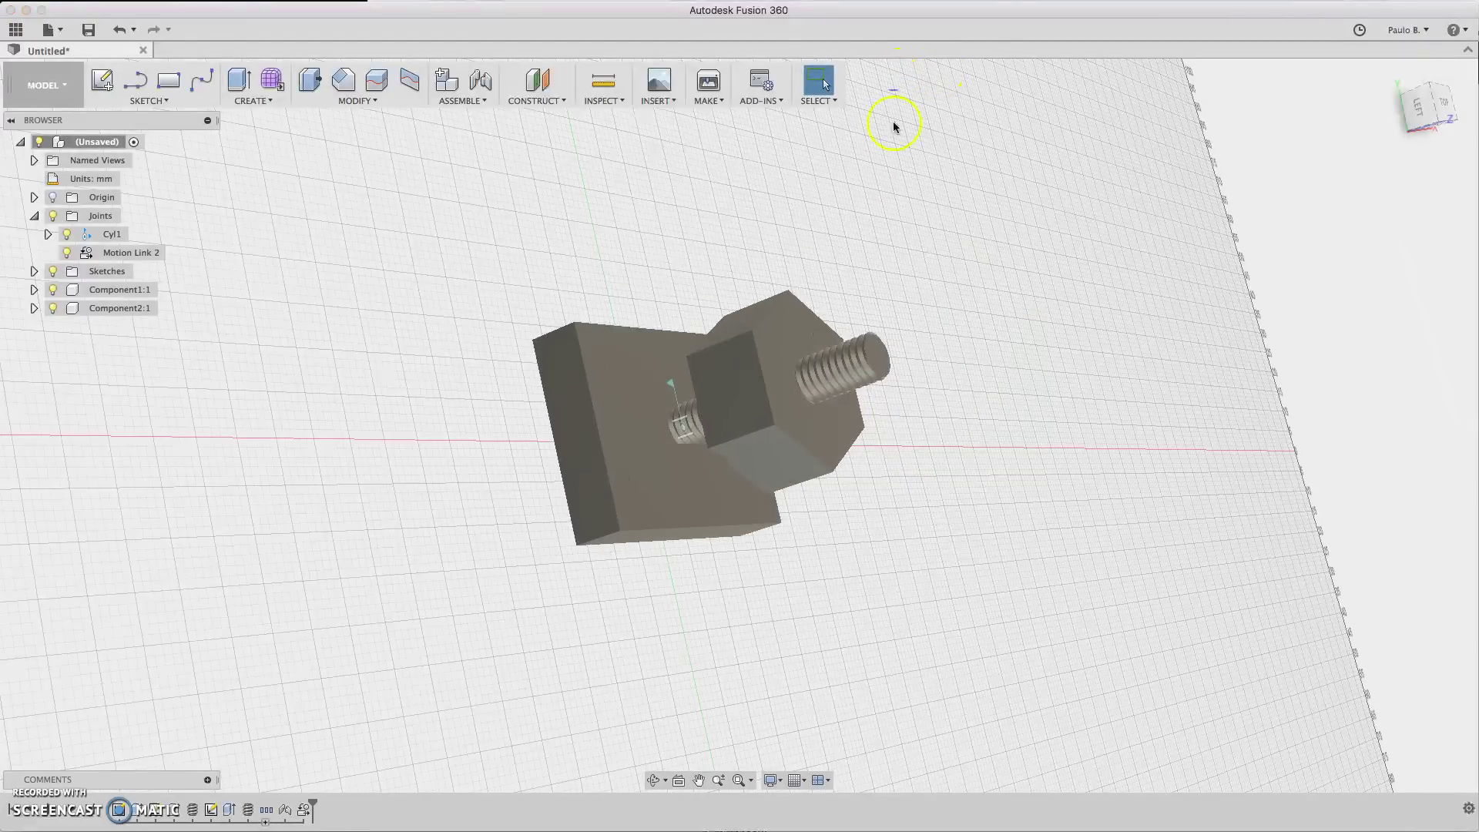
Step: Ground Component1:1 and drag the hex nut to screw it partway along the post
left_click(112, 299)
right_click(128, 292)
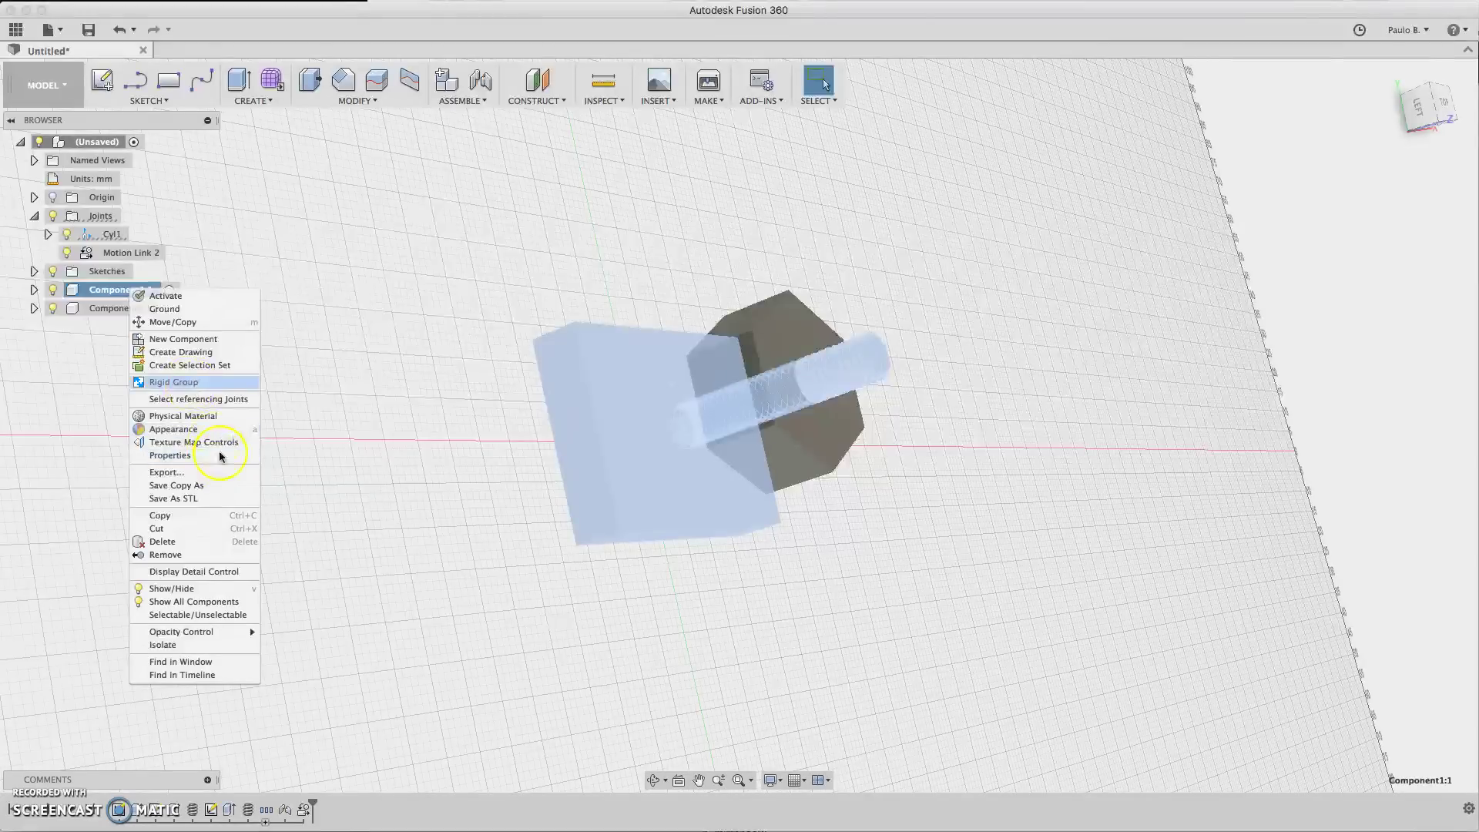
left_click(177, 309)
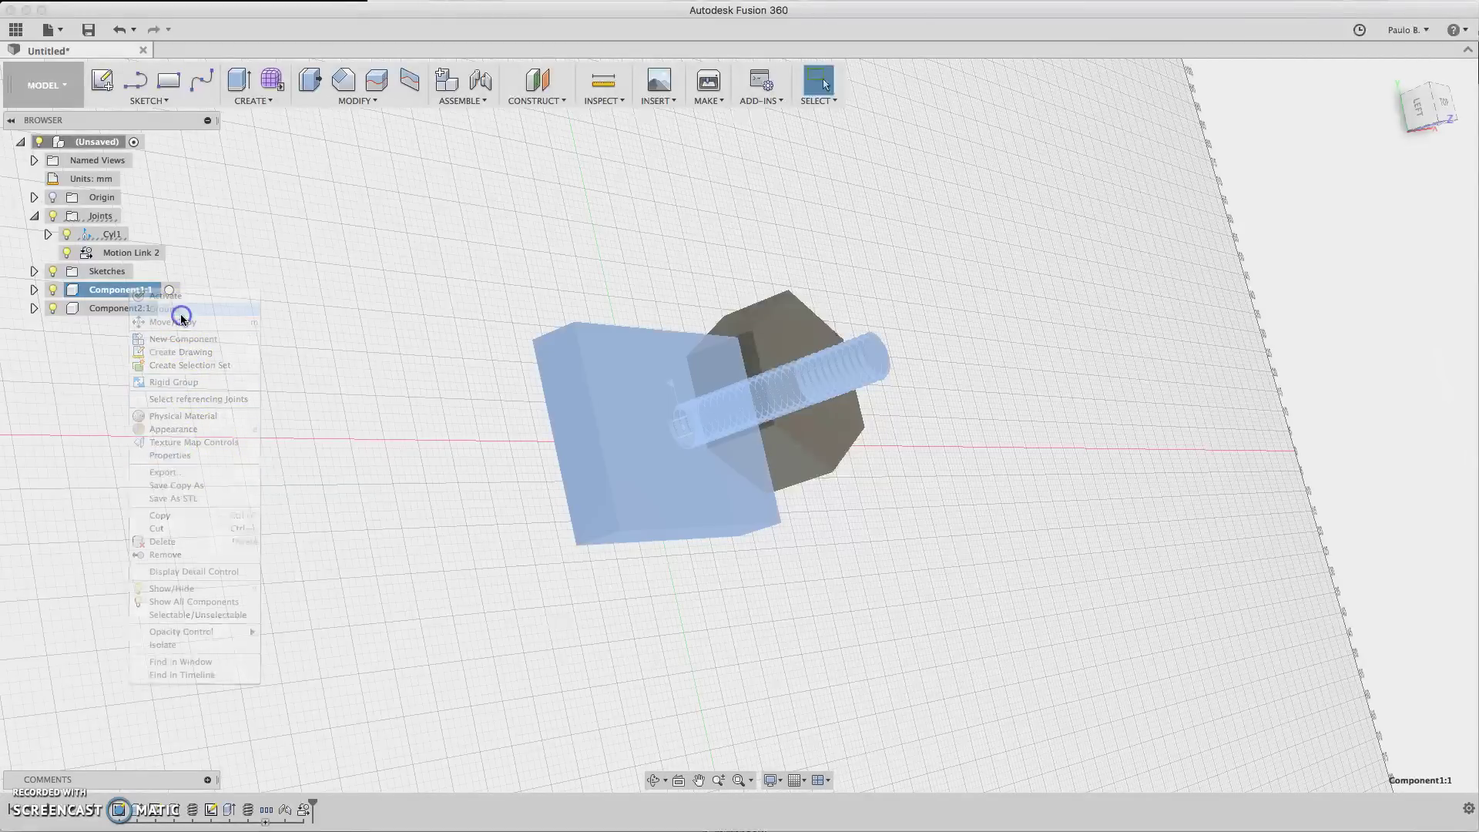
left_click(999, 355)
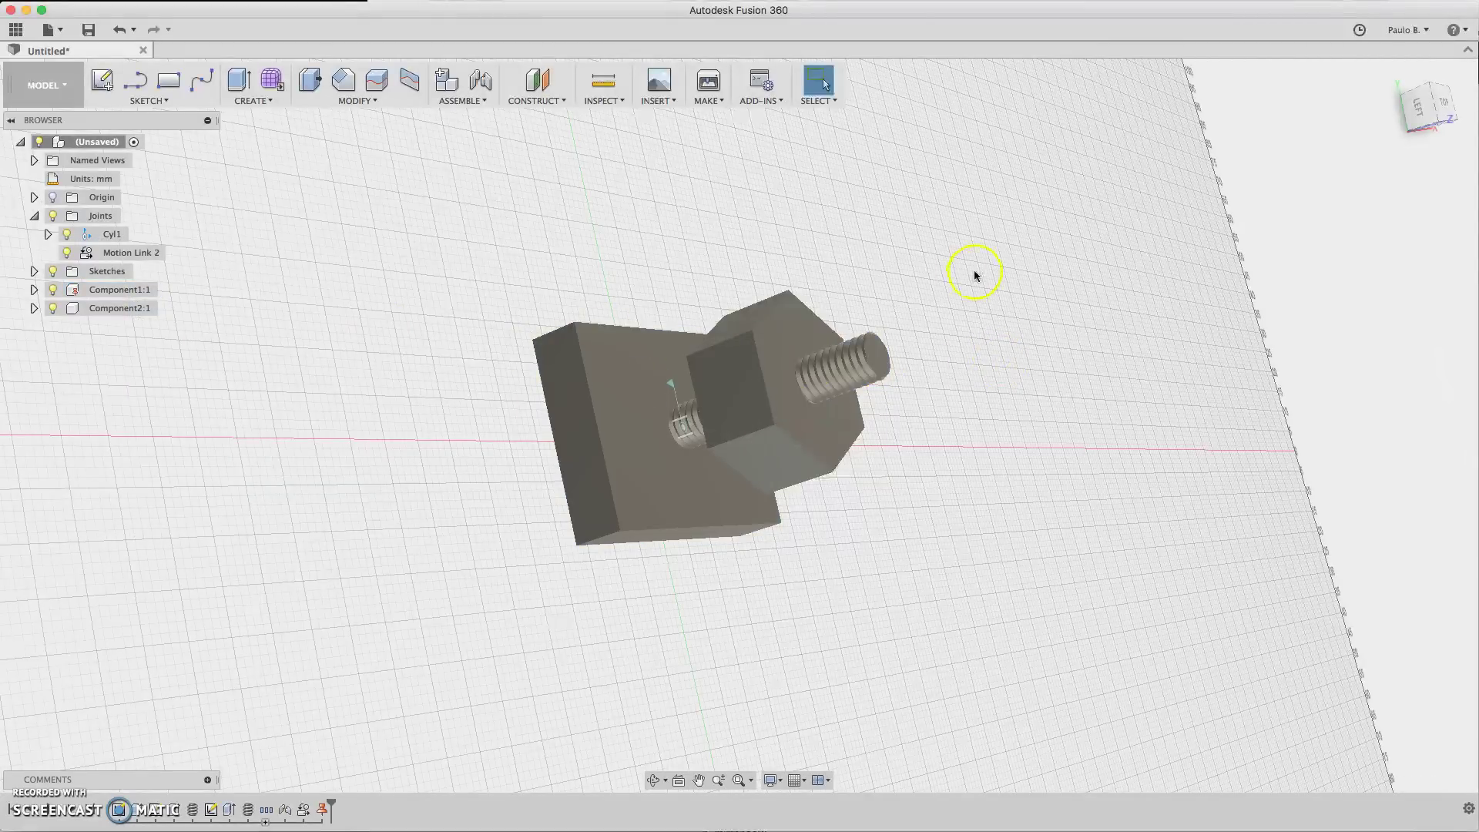
left_click_drag(802, 312, 855, 420)
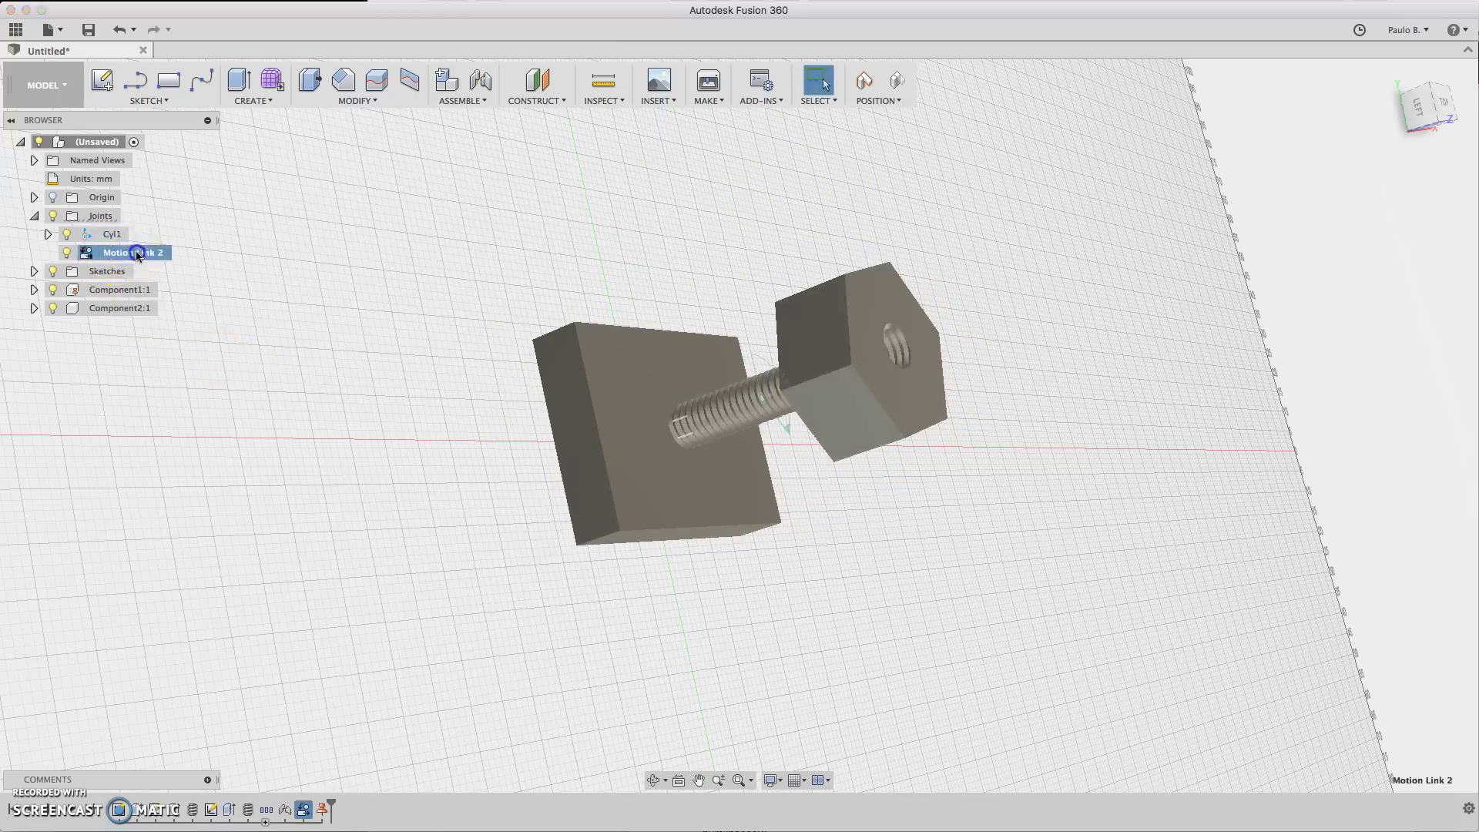
Step: Select the Cyl1 joint and hide both components to expose its glyph
left_click(47, 234)
left_click(99, 237)
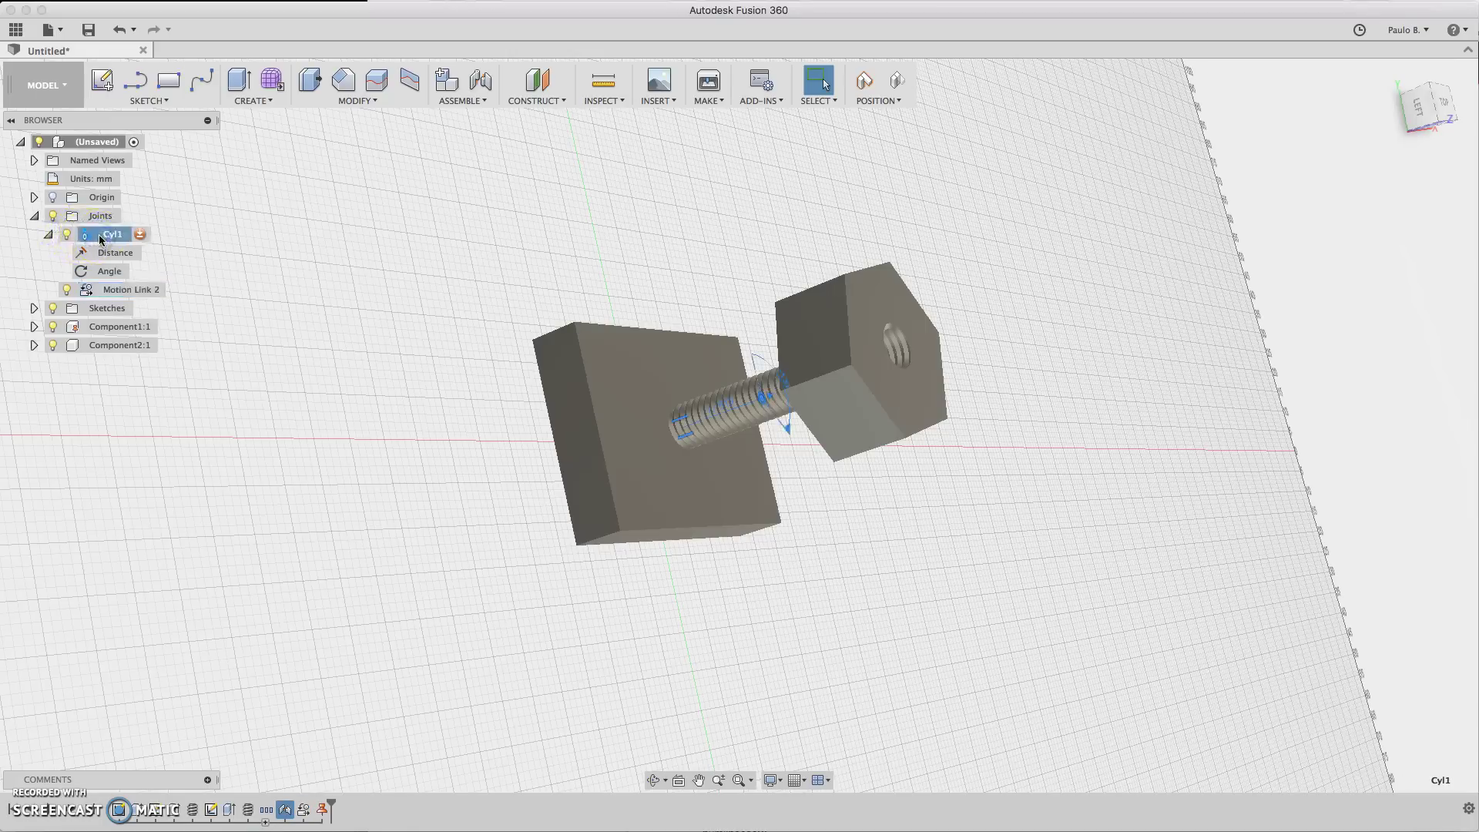
left_click(54, 347)
left_click(52, 328)
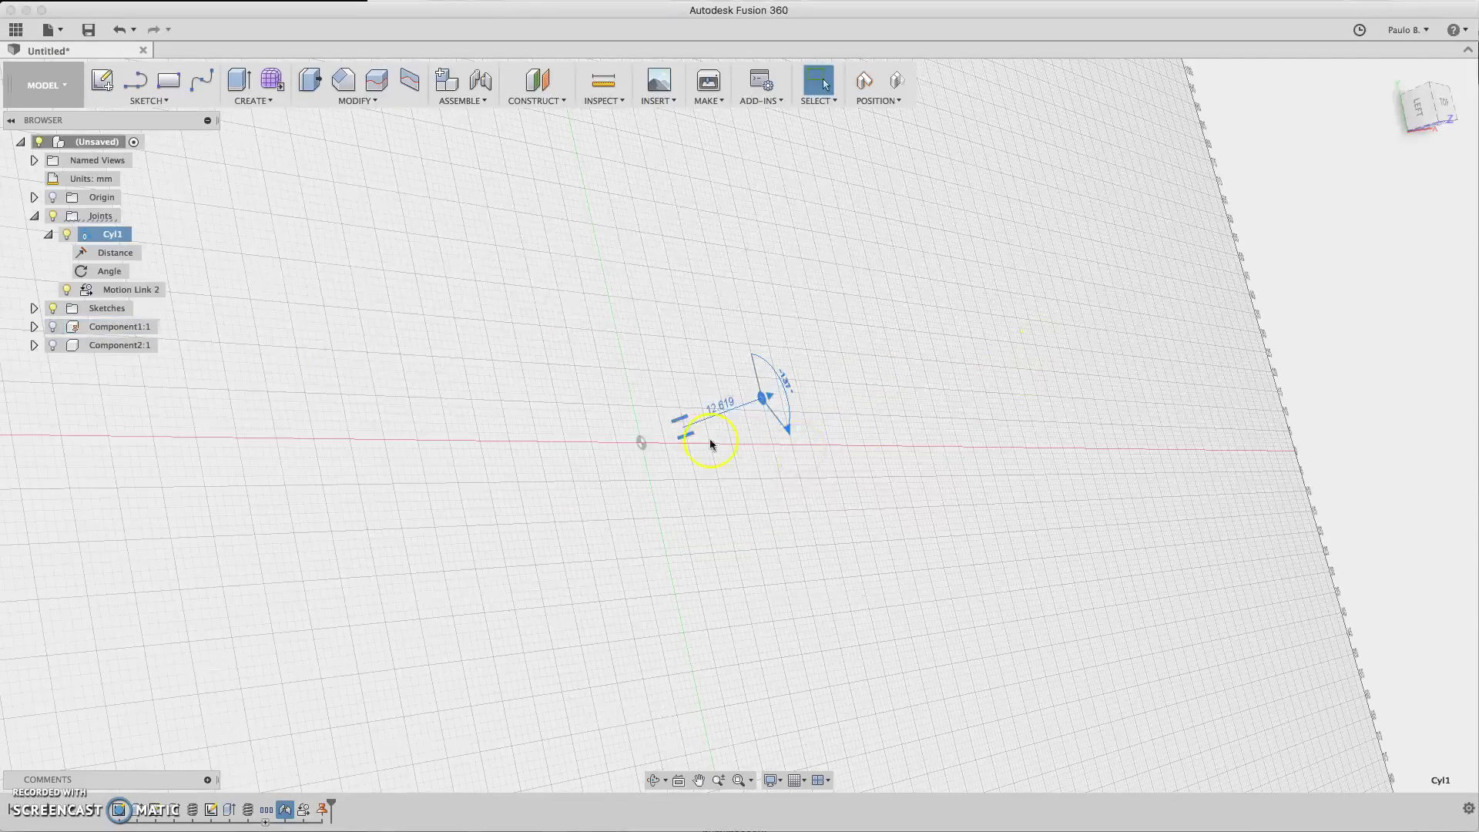
Step: Show both components again, rotate the nut along the bolt on Cyl1, then revert its position
left_click(787, 432)
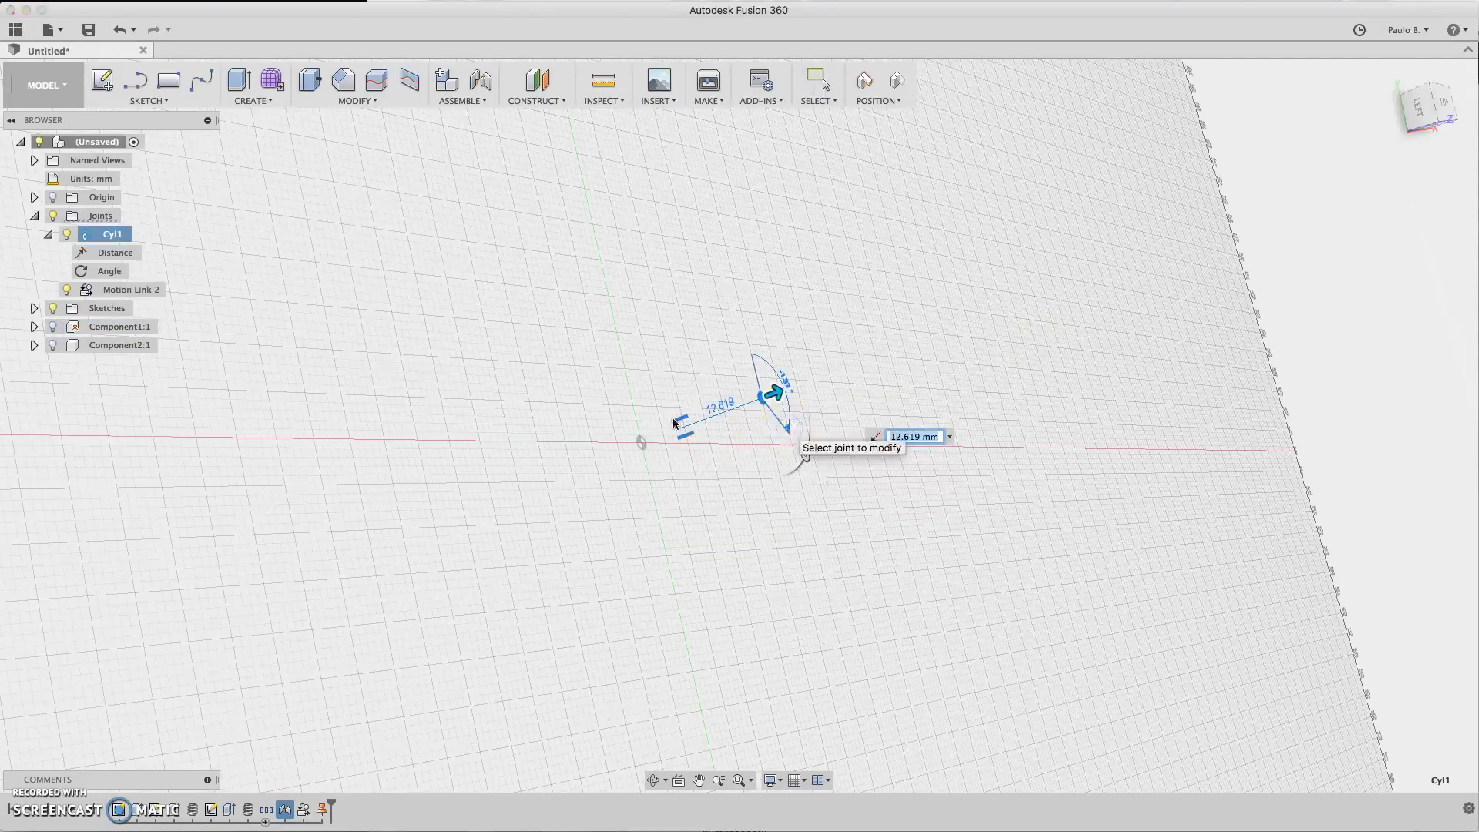
left_click(53, 327)
left_click(54, 345)
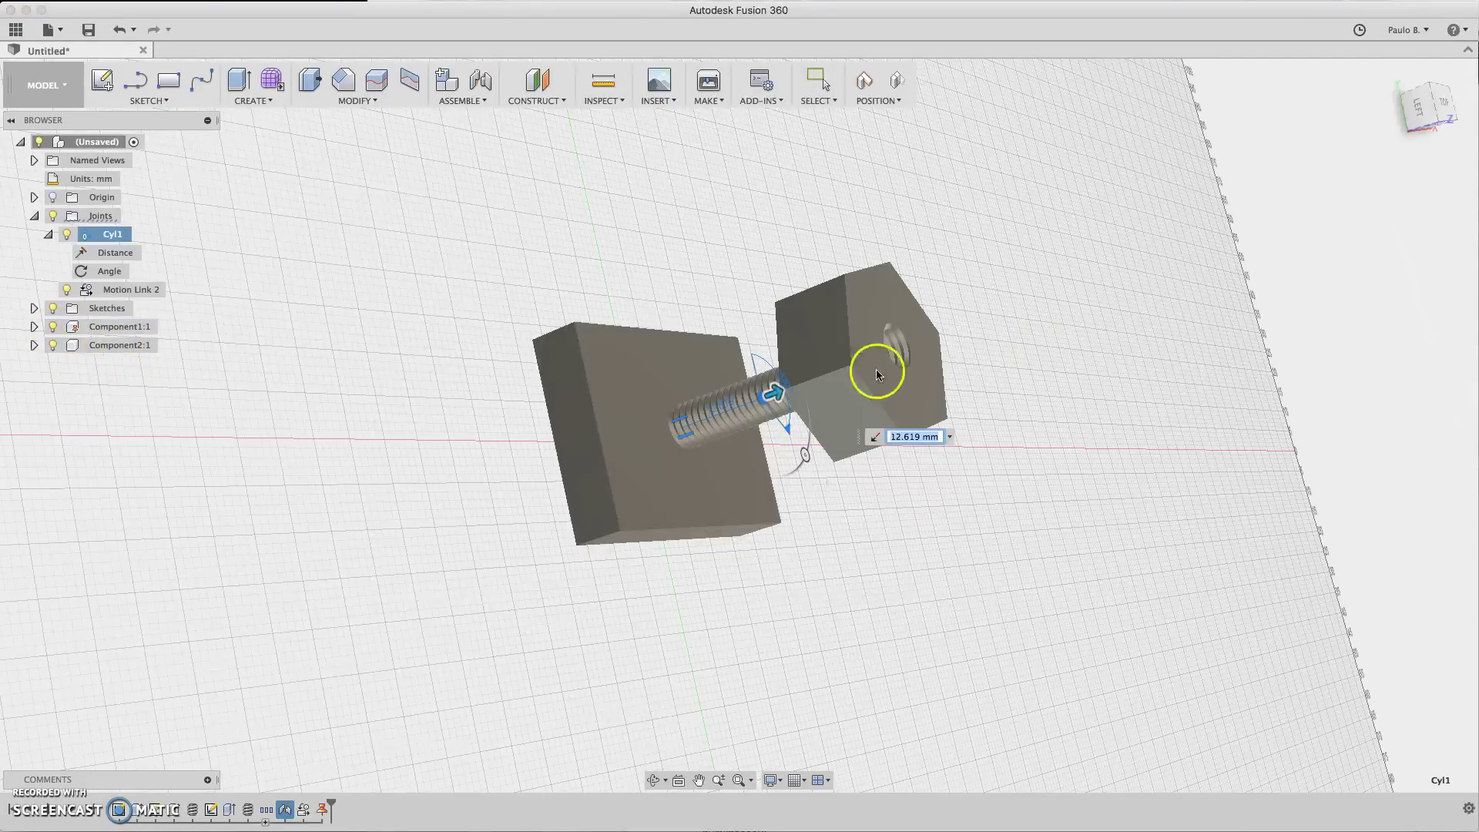
left_click_drag(802, 454, 843, 427)
left_click(869, 452)
key("Escape")
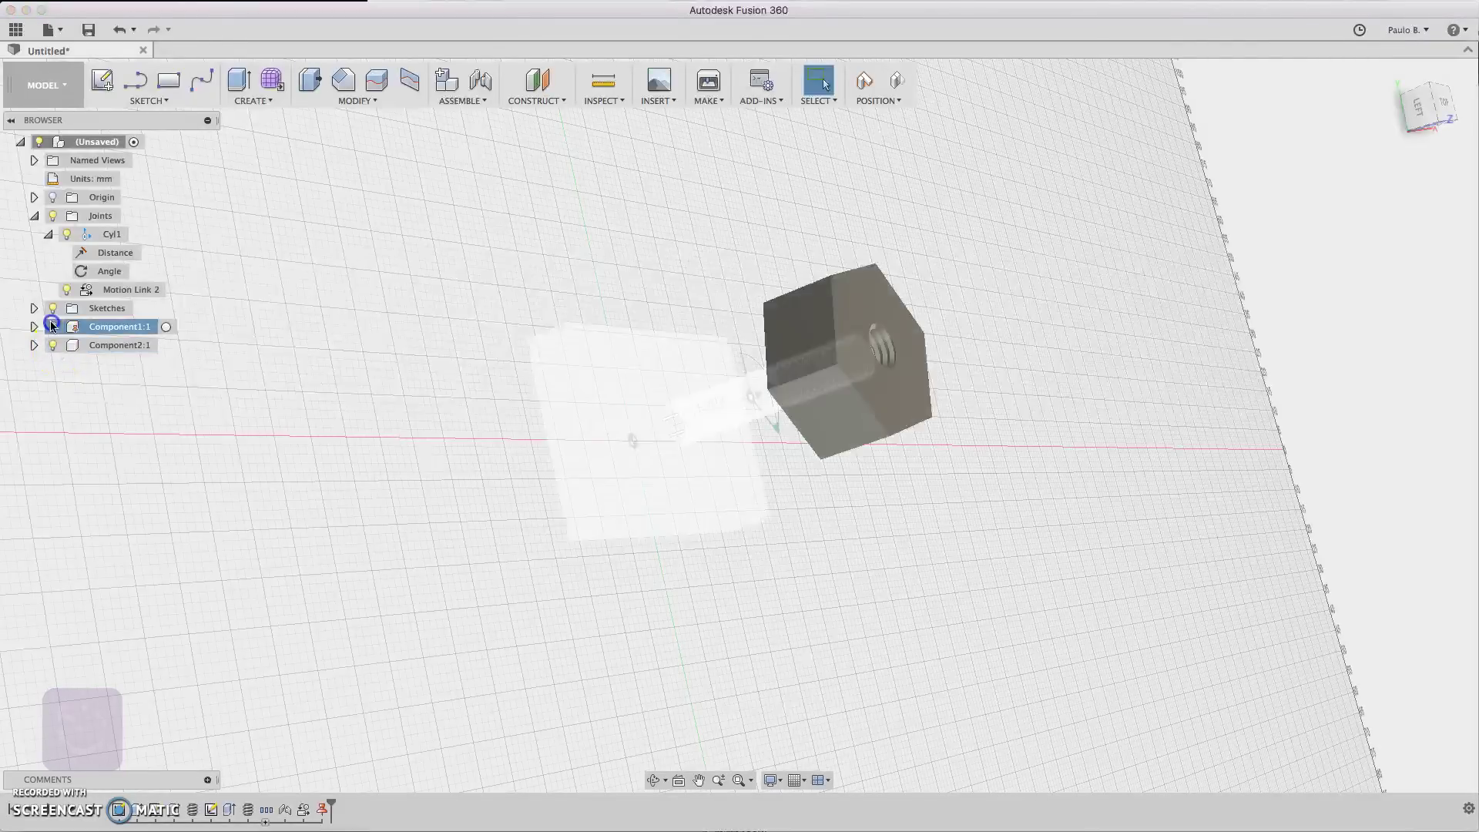
left_click(888, 83)
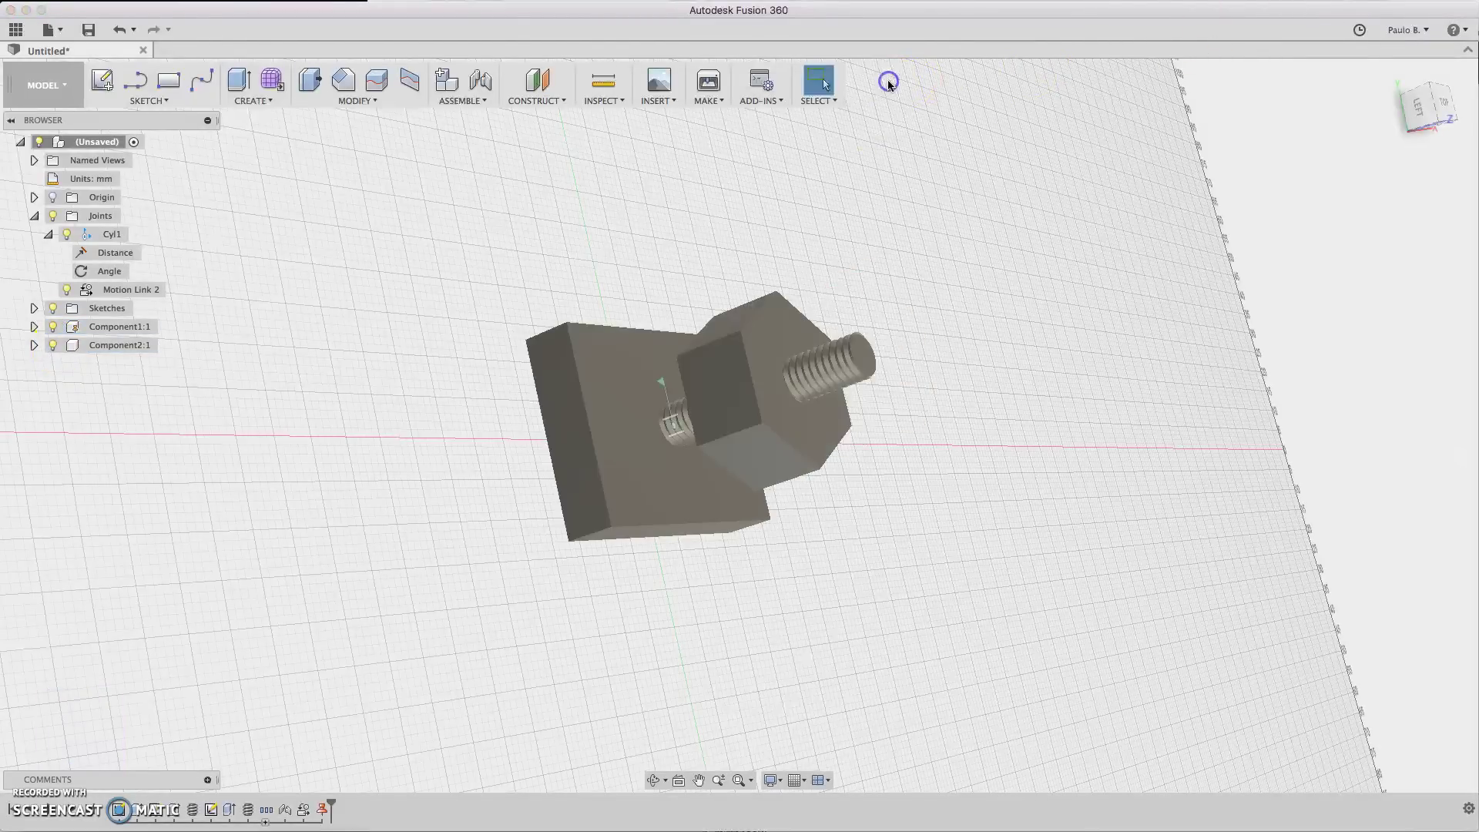
Step: Nudge the nut slightly along the bolt and capture its new position
left_click_drag(1423, 116, 1109, 403)
left_click_drag(1418, 112, 896, 293)
left_click_drag(850, 375, 847, 368)
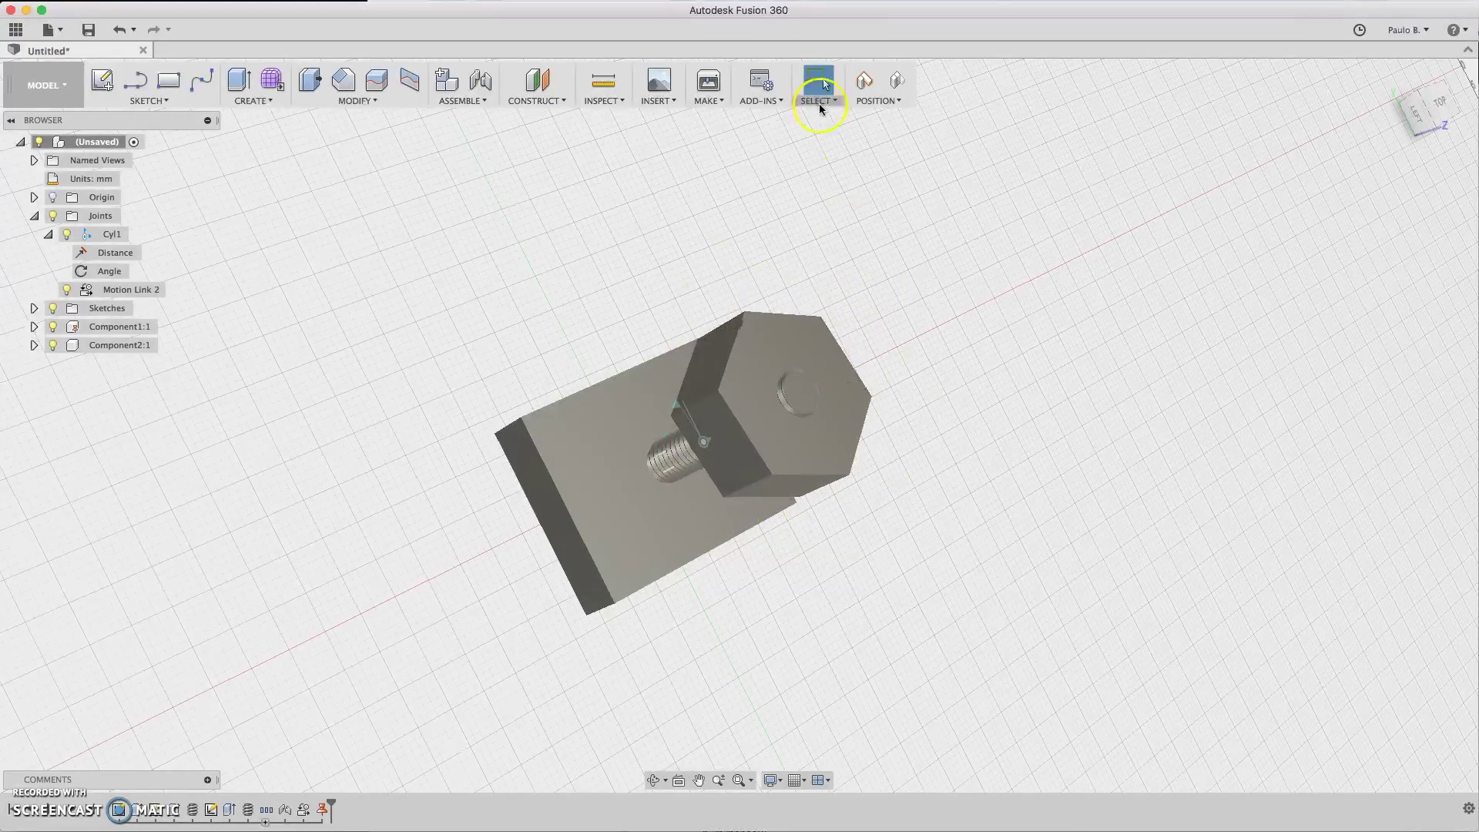
left_click(869, 83)
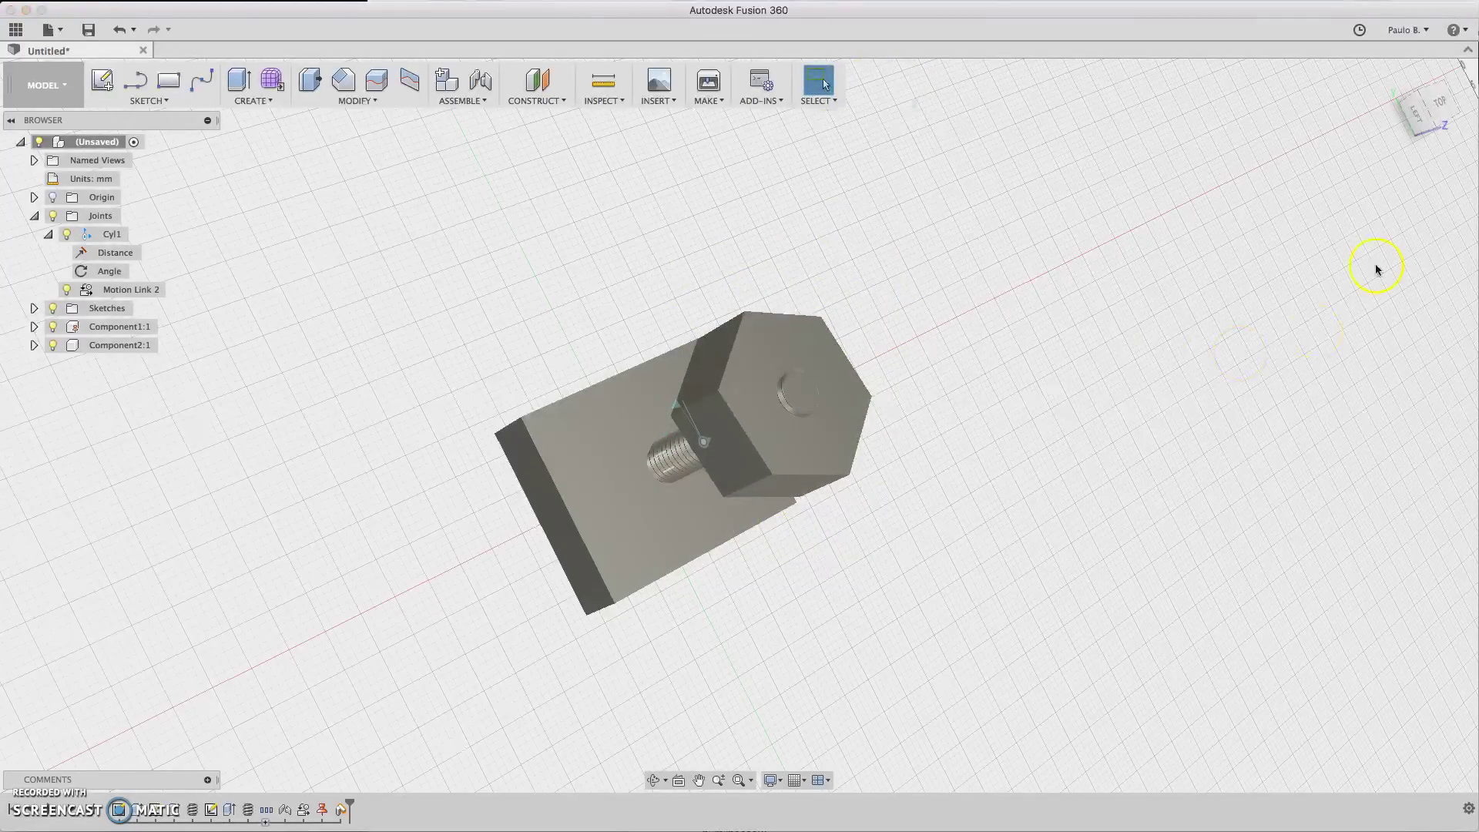
Step: Inspect the assembly from left, back, front and top views, ending in the isometric view
left_click(1414, 124)
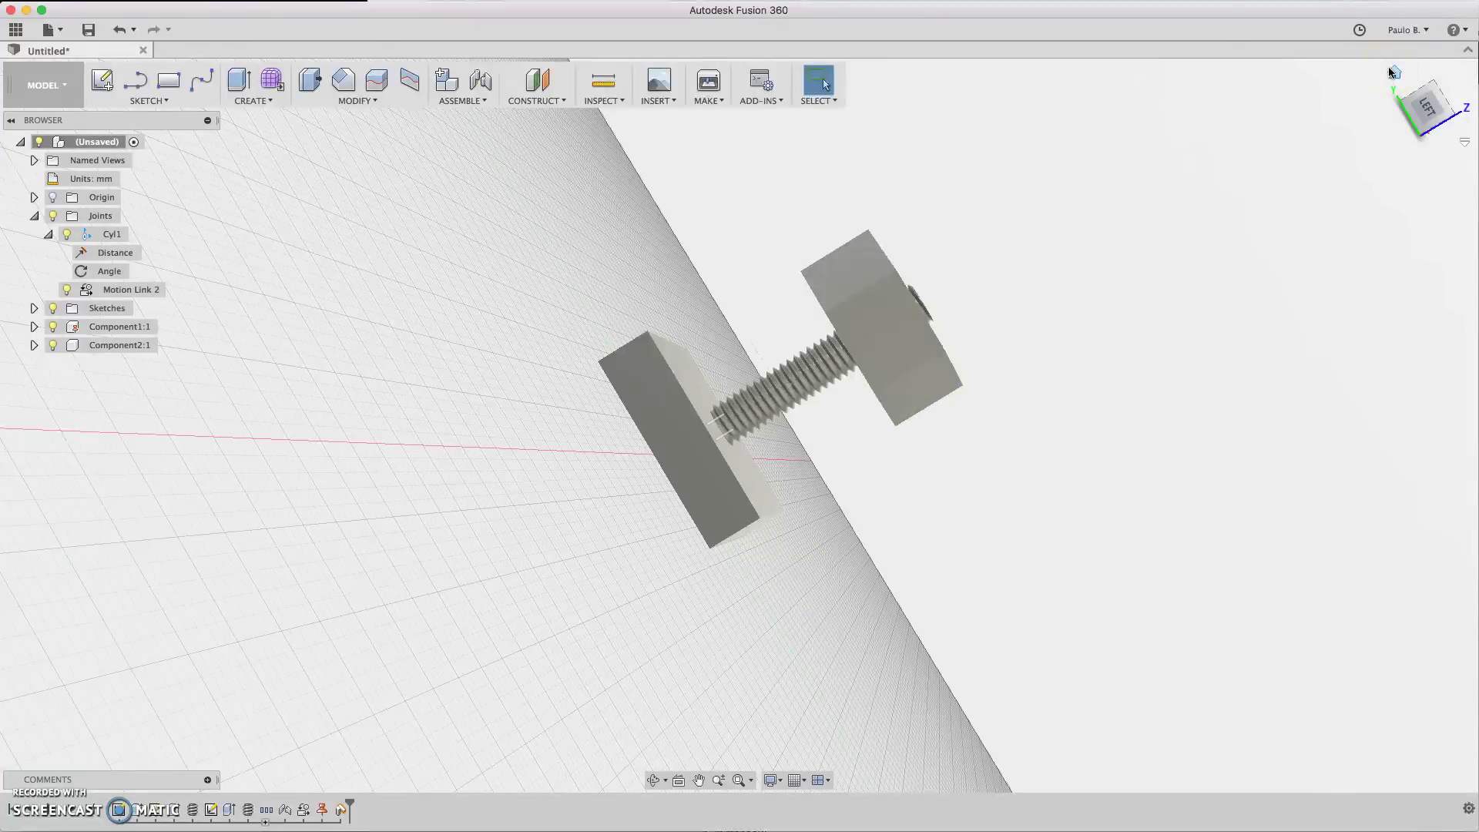
left_click_drag(1436, 115, 1202, 116)
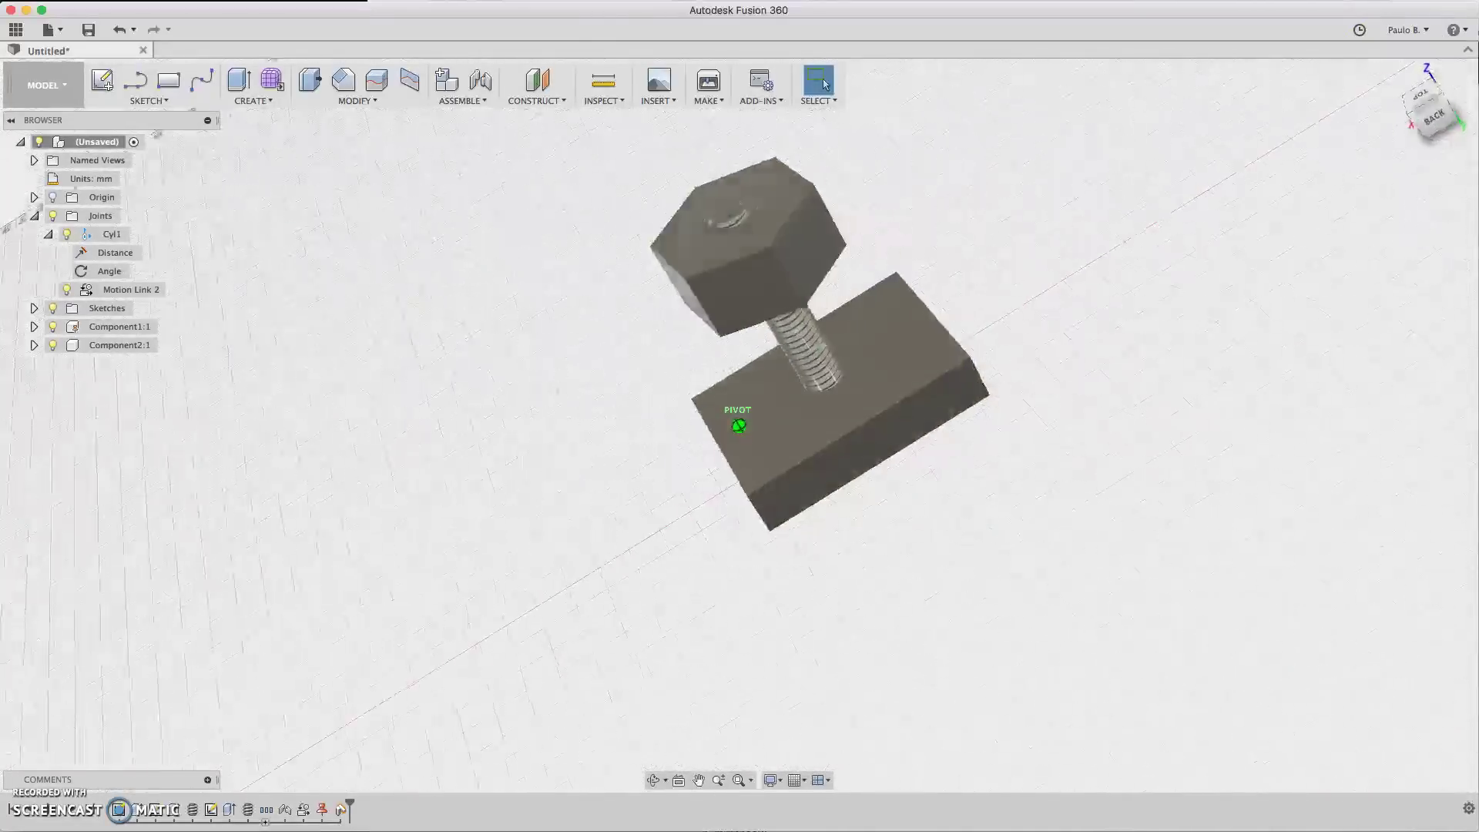
left_click(1463, 119)
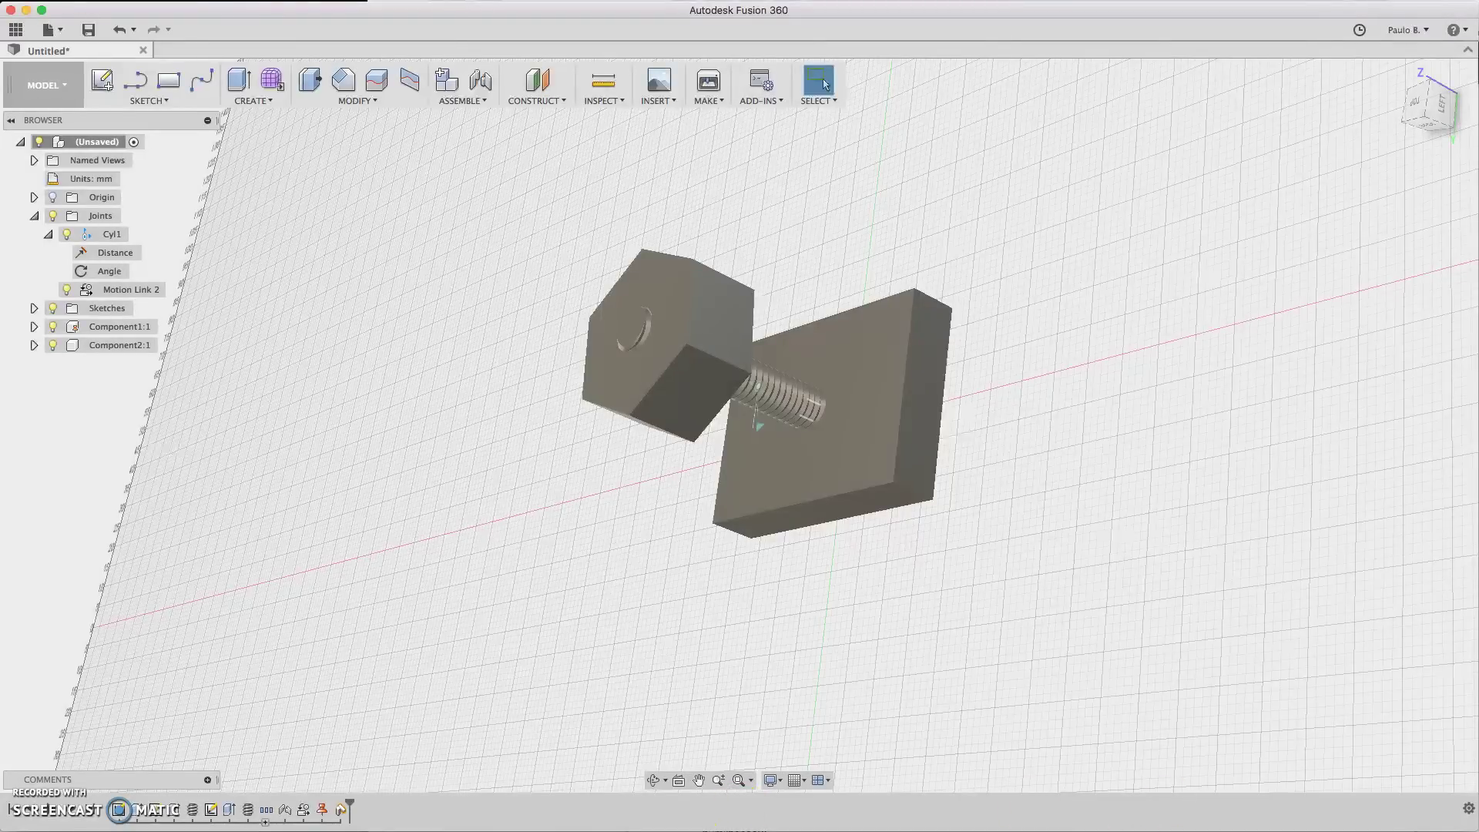
middle_click_drag(925, 539, 991, 604, "shift")
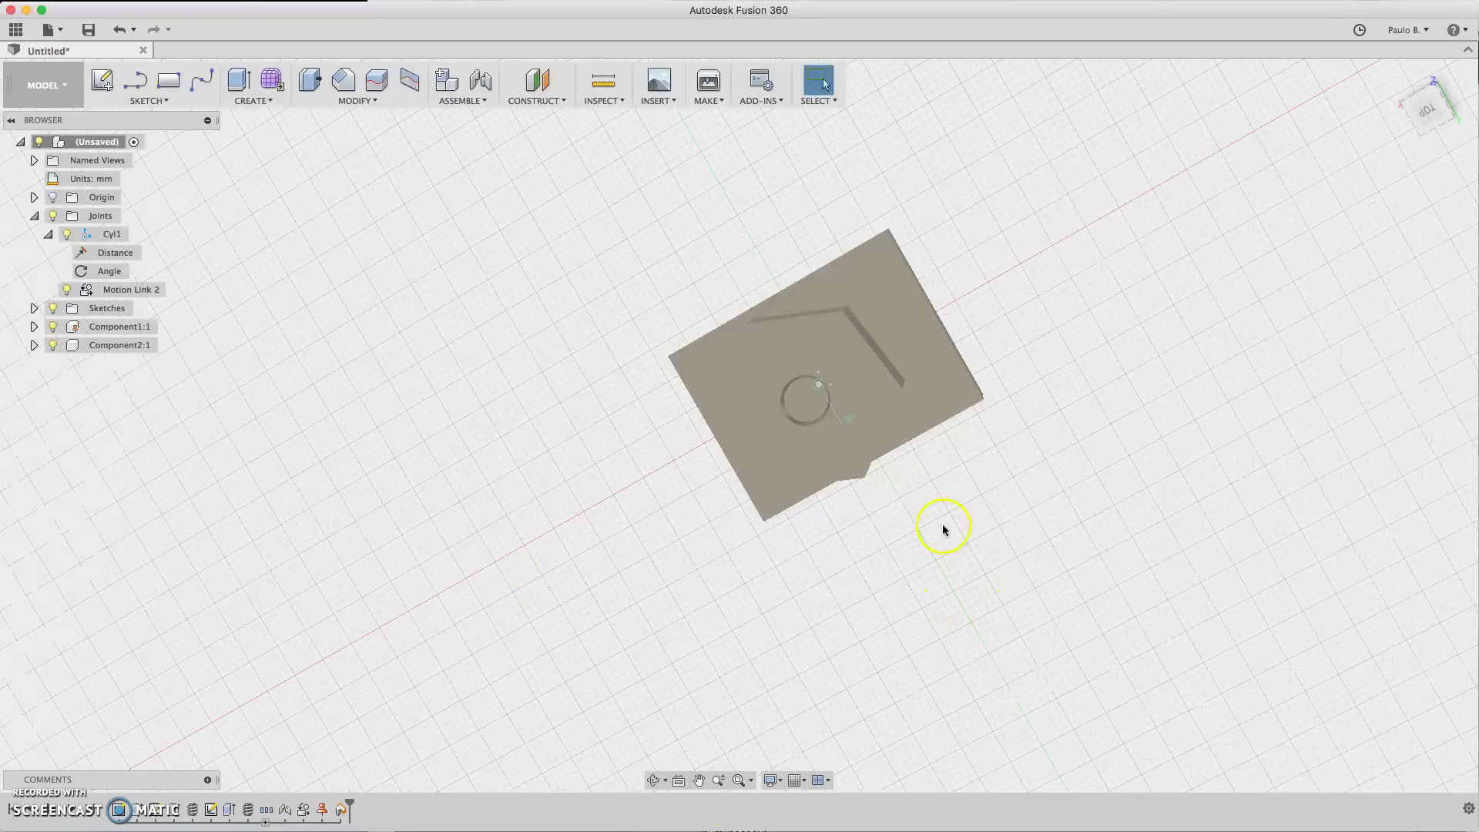
left_click(1423, 110)
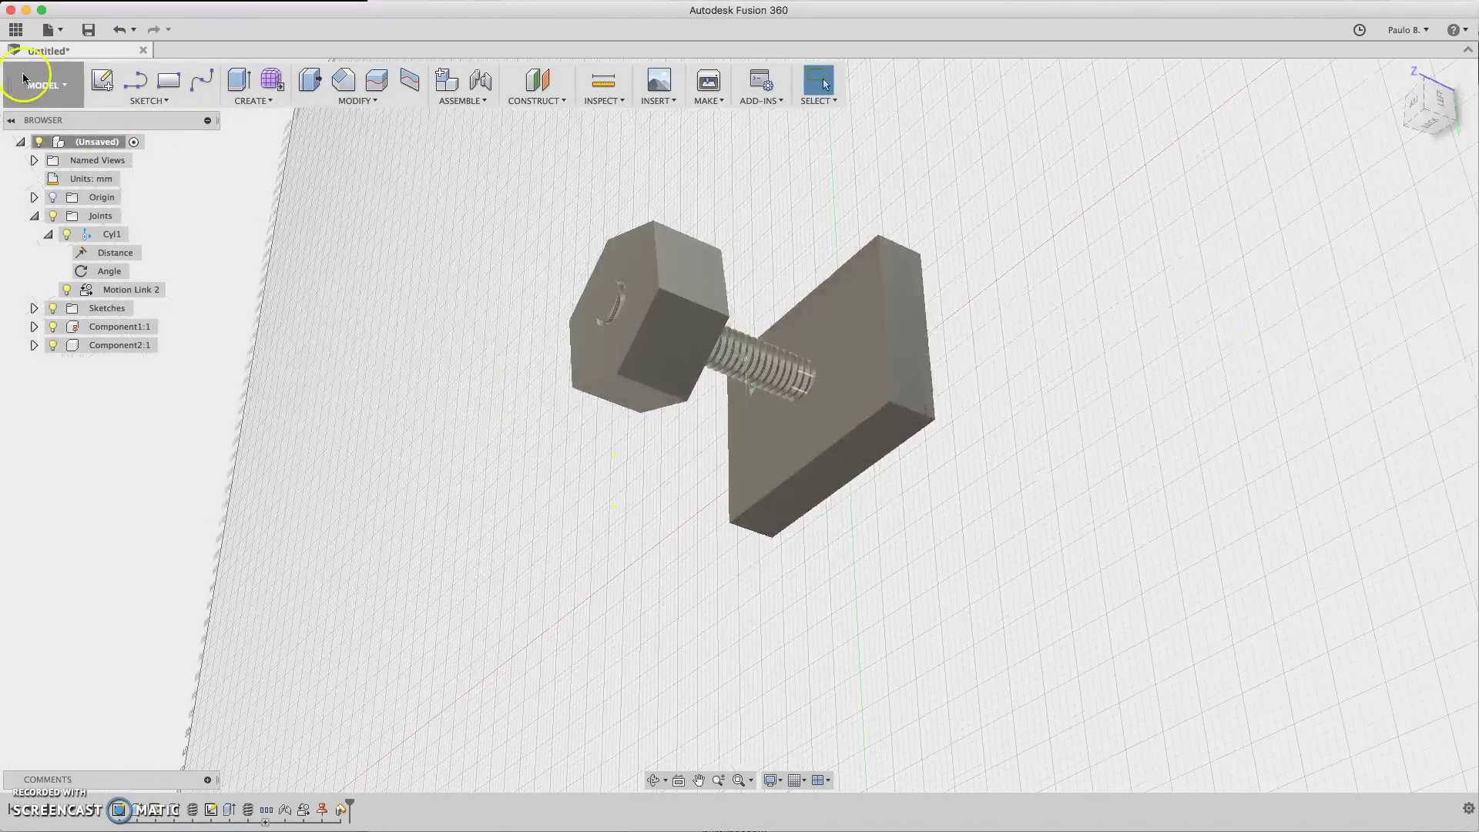
Step: Switch to the Render workspace and apply Stainless Steel – Polished to the nut and plate
left_click(23, 77)
left_click(34, 174)
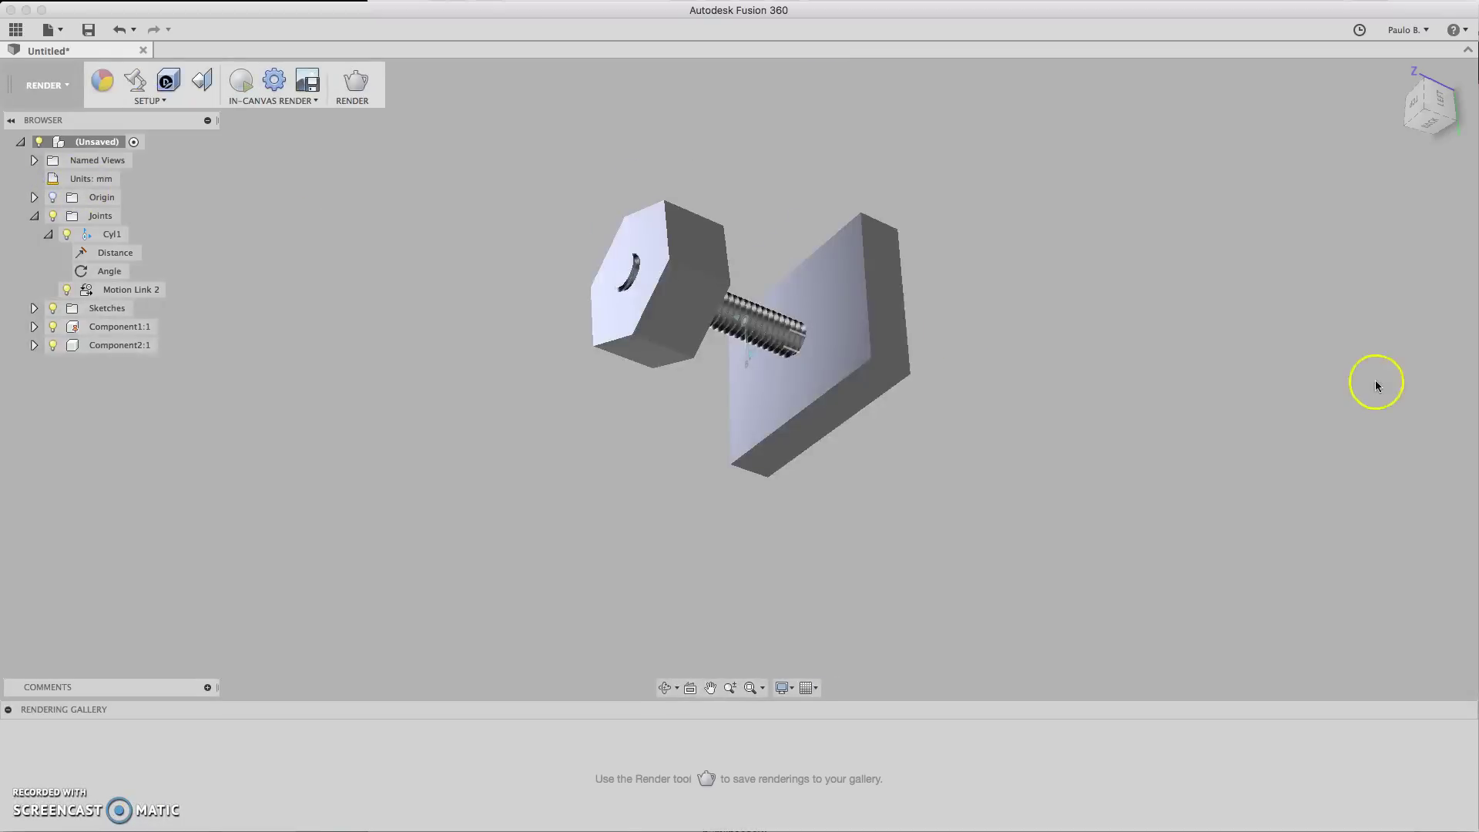
left_click(1416, 106)
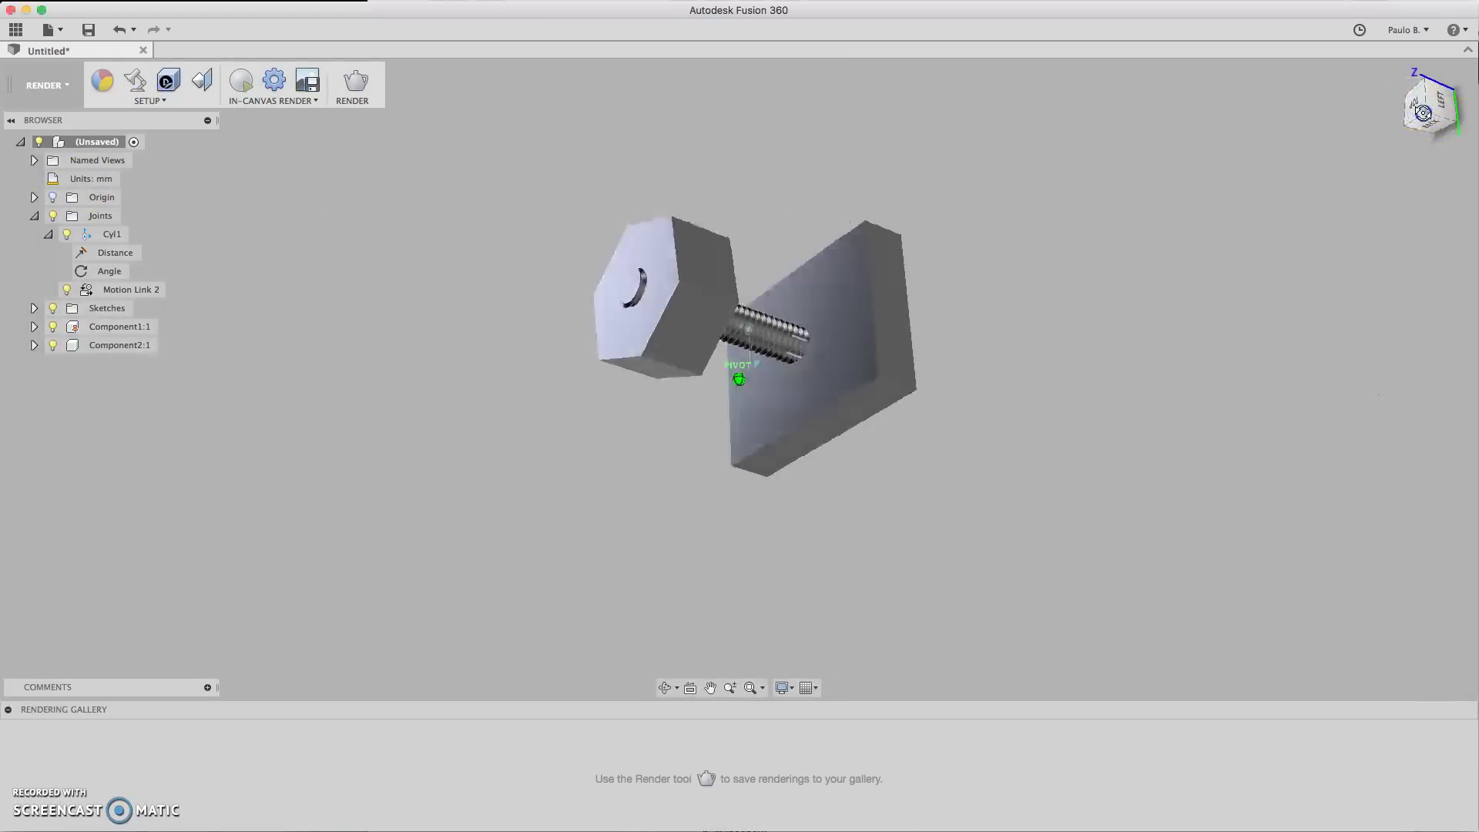
key("a")
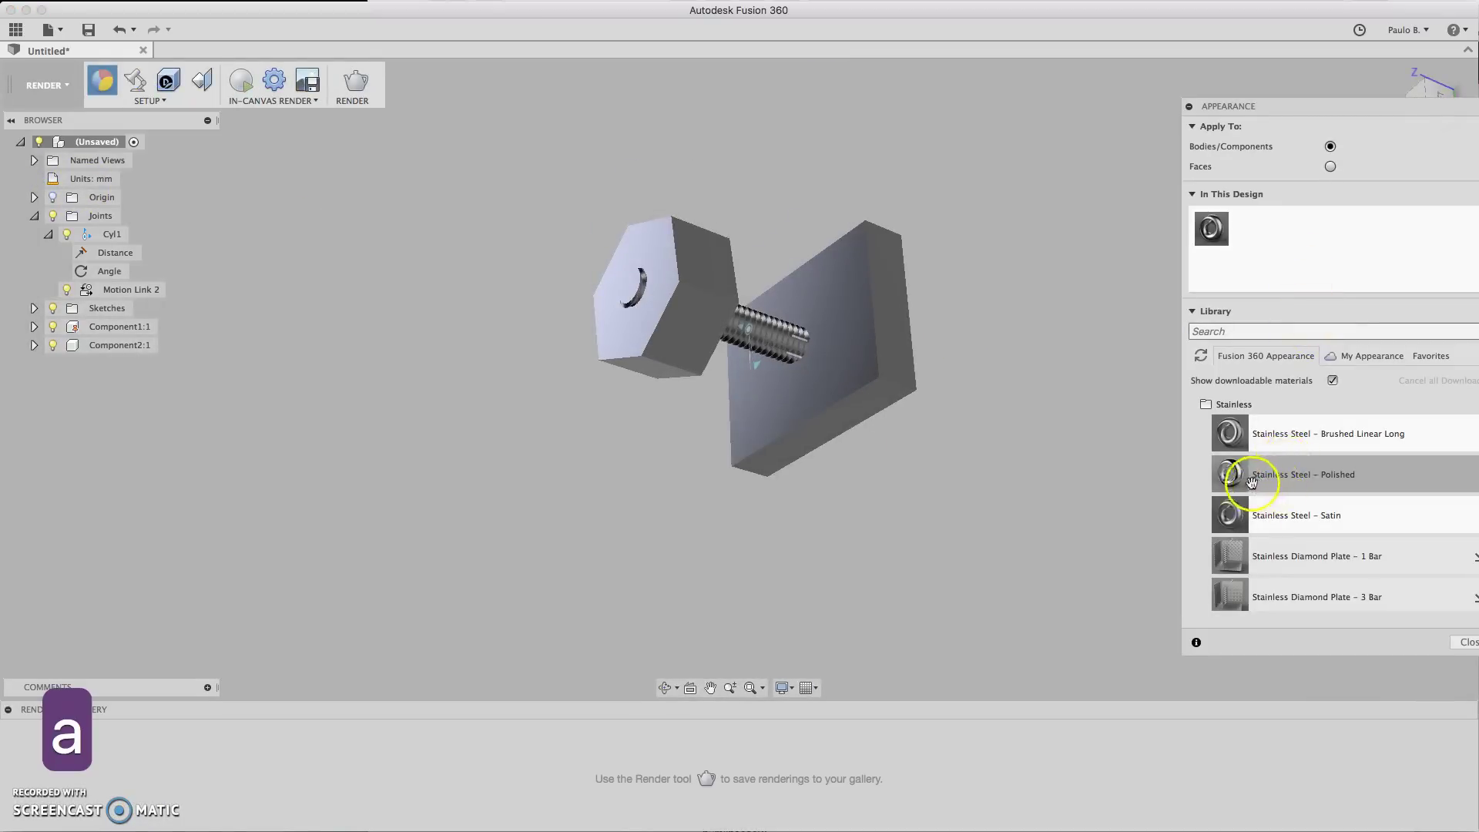
left_click_drag(1252, 482, 705, 331)
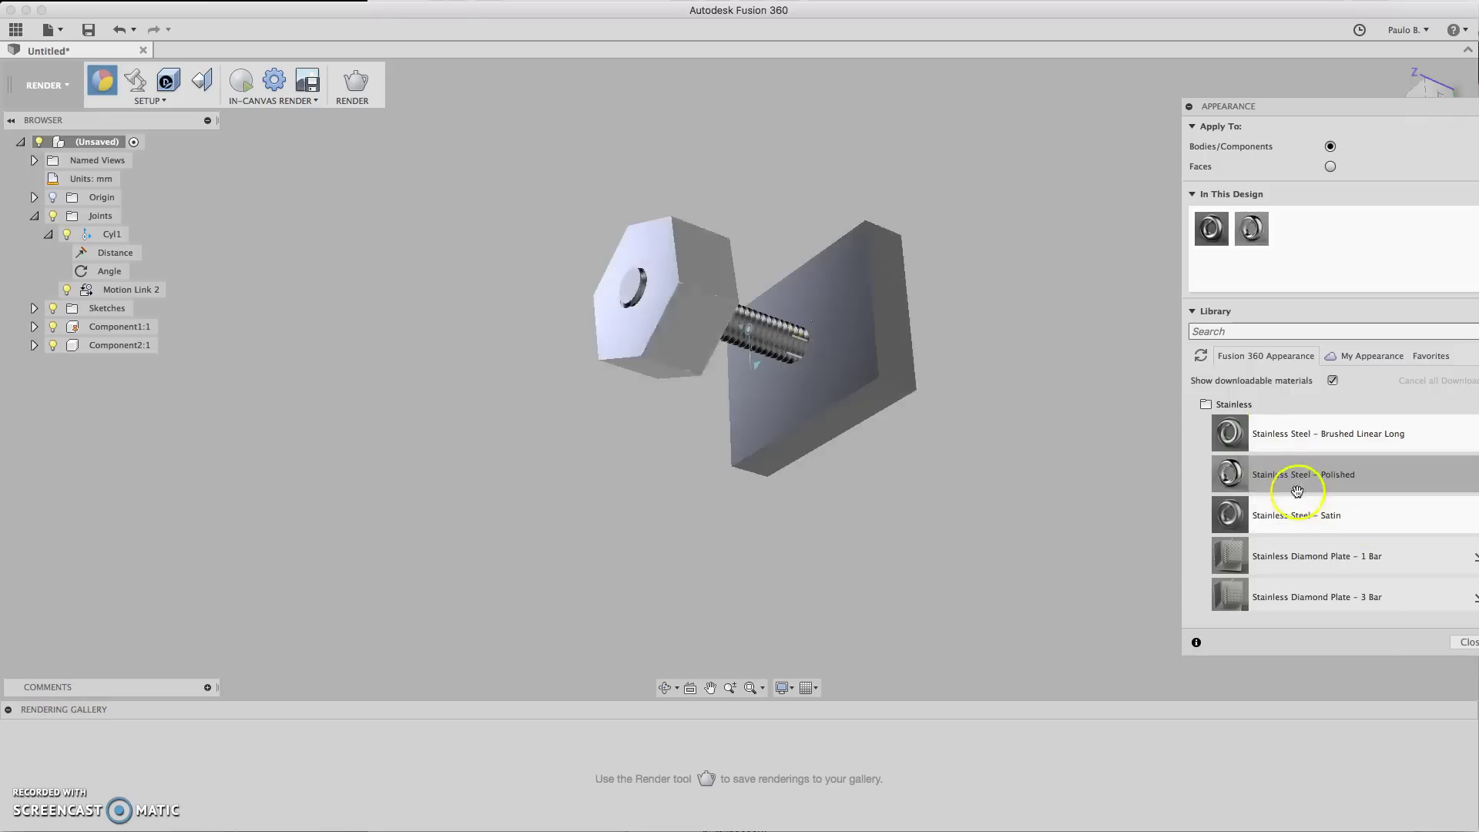
left_click_drag(1297, 492, 749, 368)
left_click_drag(851, 389, 852, 389)
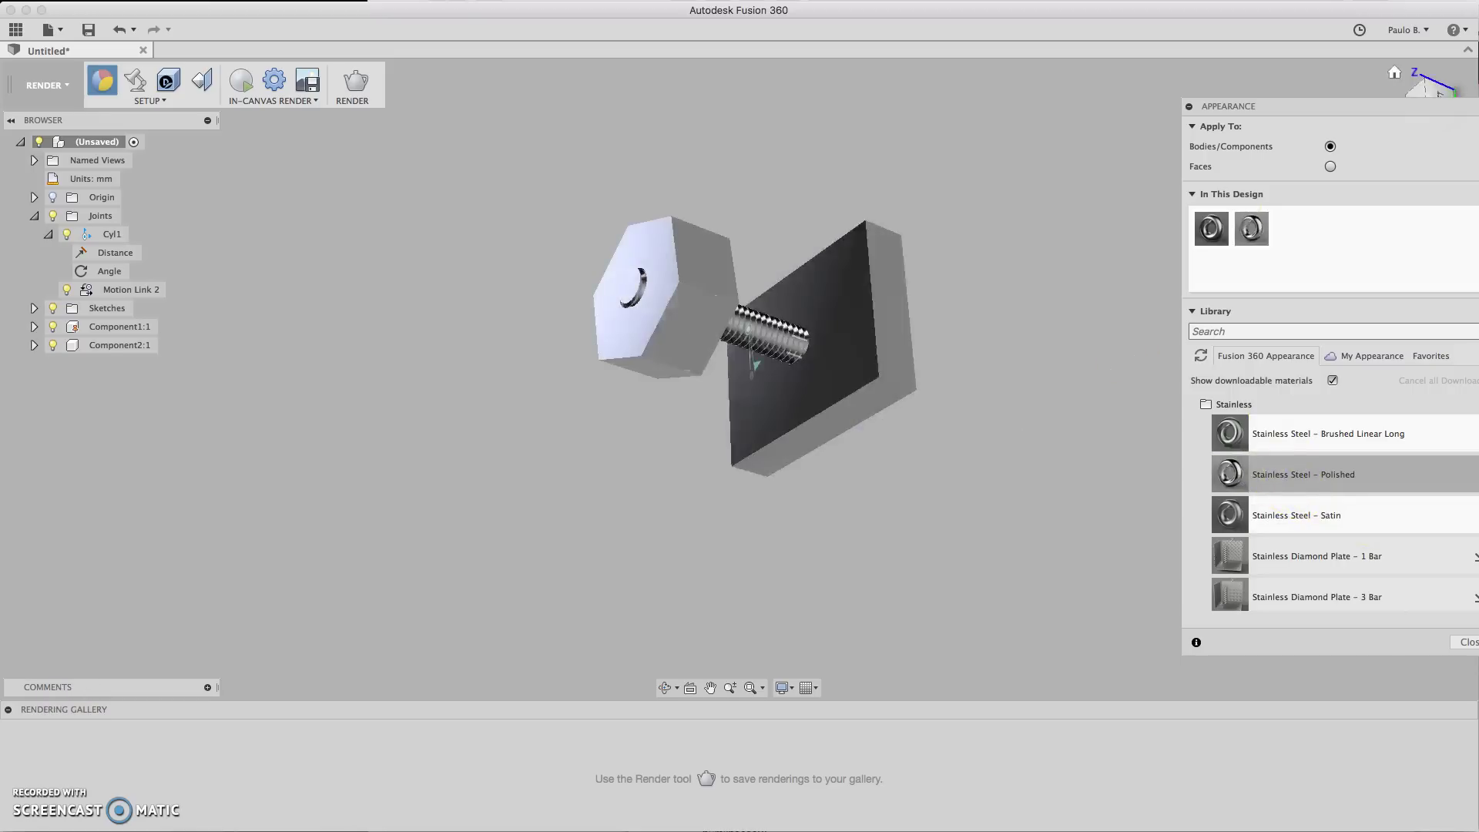
Step: Apply Aluminum – Anodized Glossy (Blue) to the plate and Anodized Glossy (Red) to the nut
scroll(1358, 543, "down", 10)
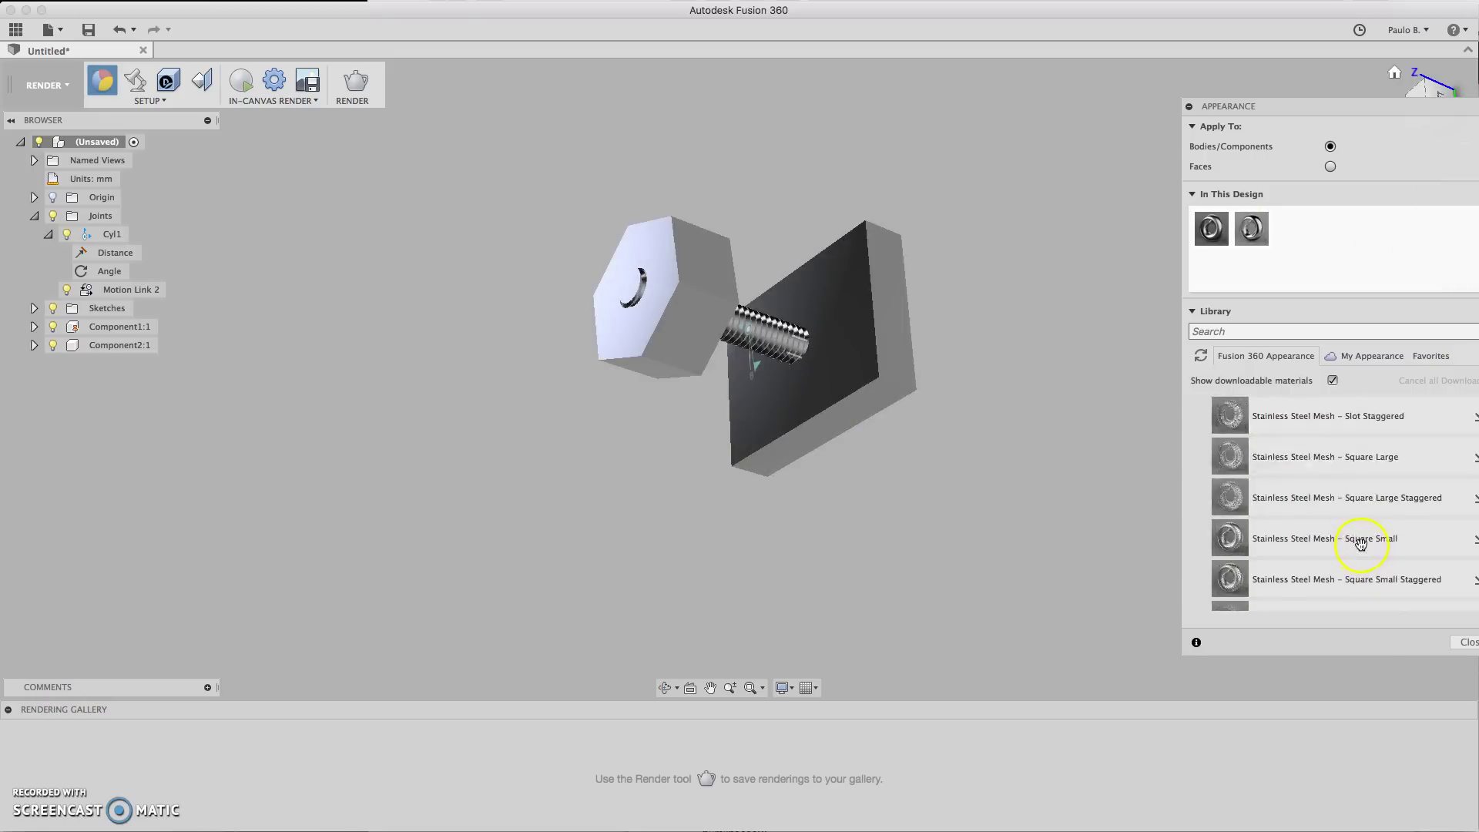
scroll(1360, 544, "down", 3)
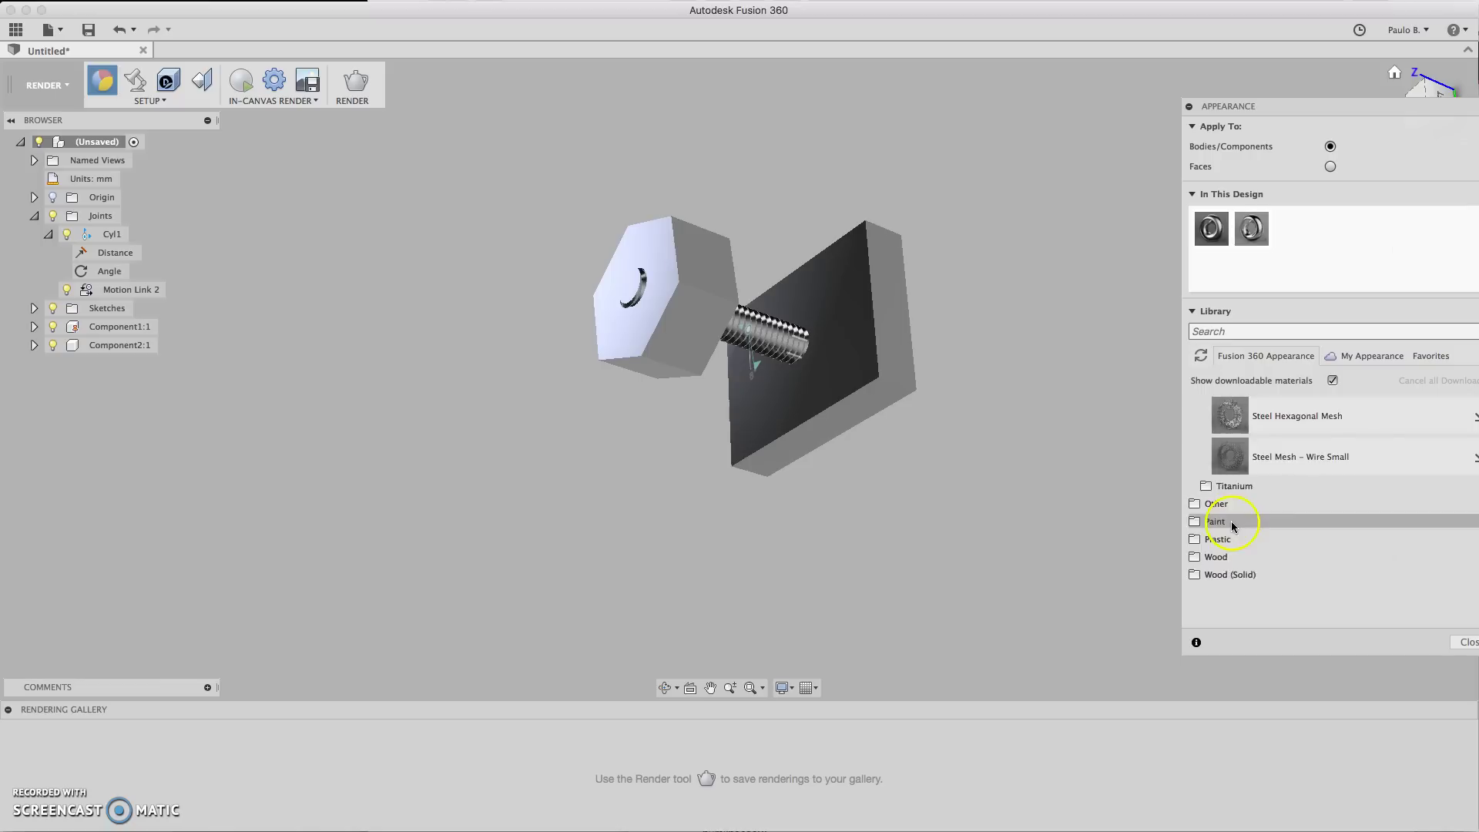
scroll(1236, 516, "up", 5)
scroll(1233, 522, "down", 5)
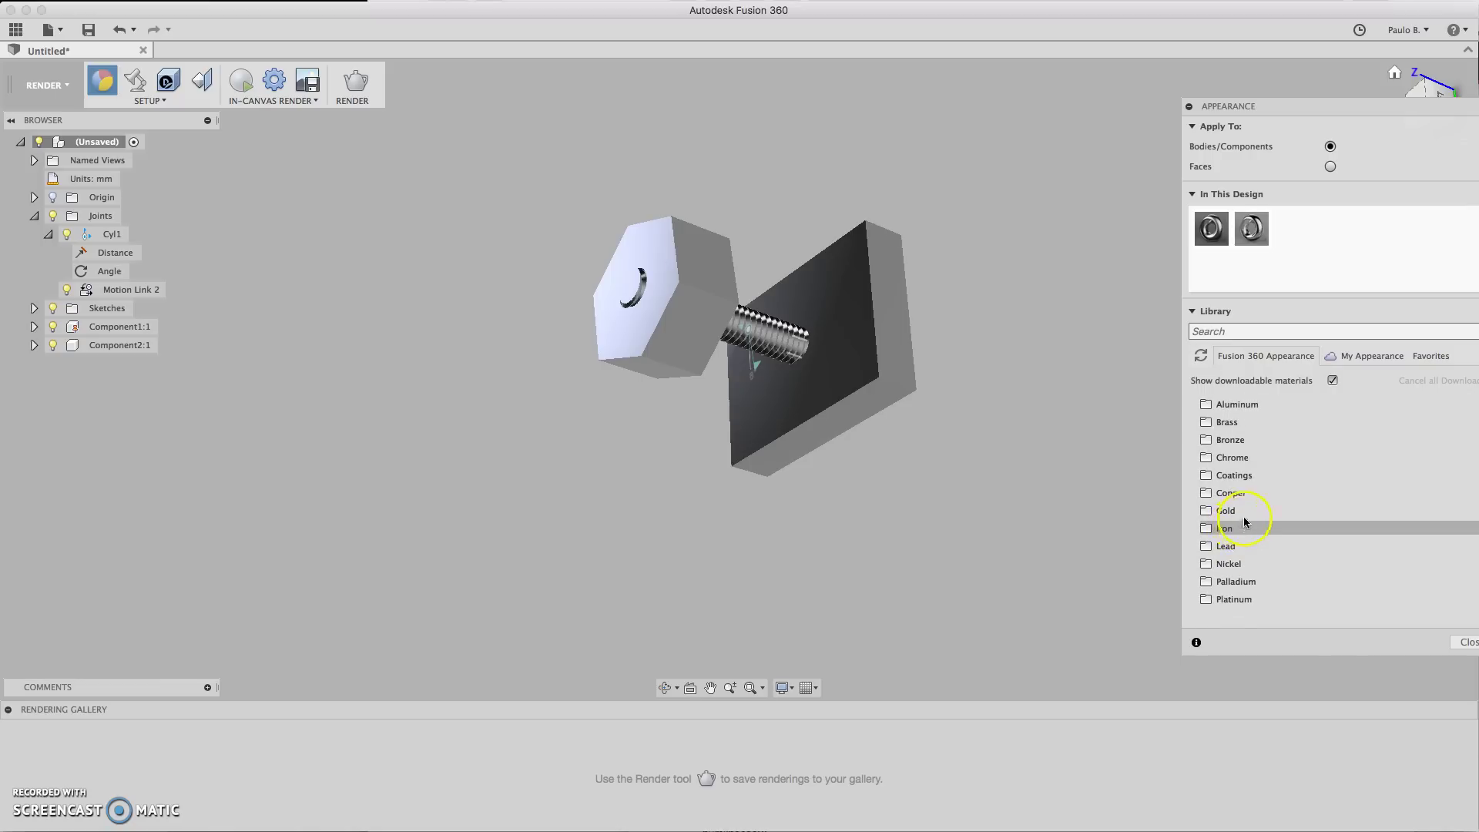
left_click(1237, 404)
left_click_drag(1233, 431, 850, 321)
left_click_drag(1230, 514, 693, 267)
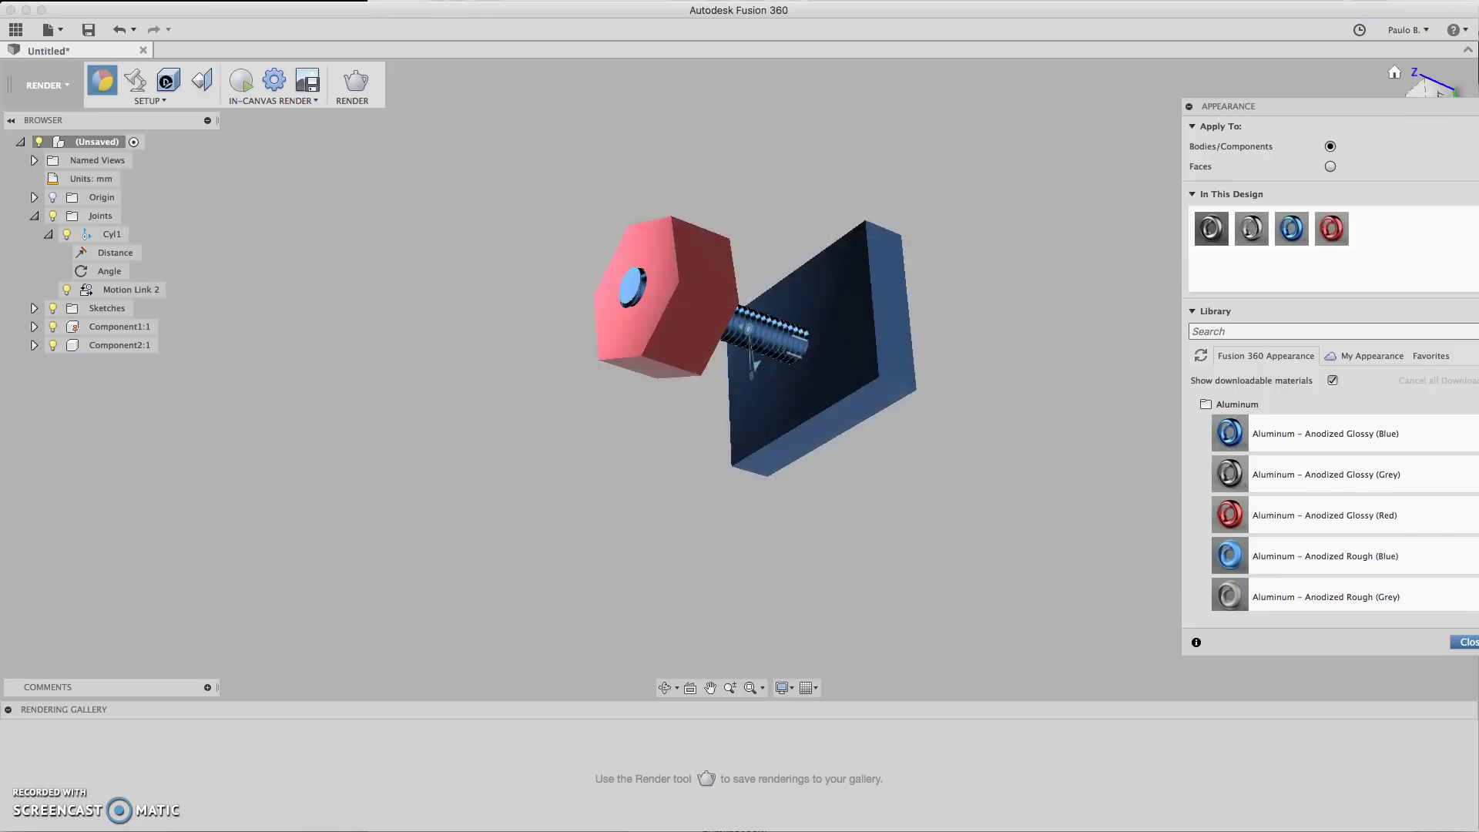
key("Escape")
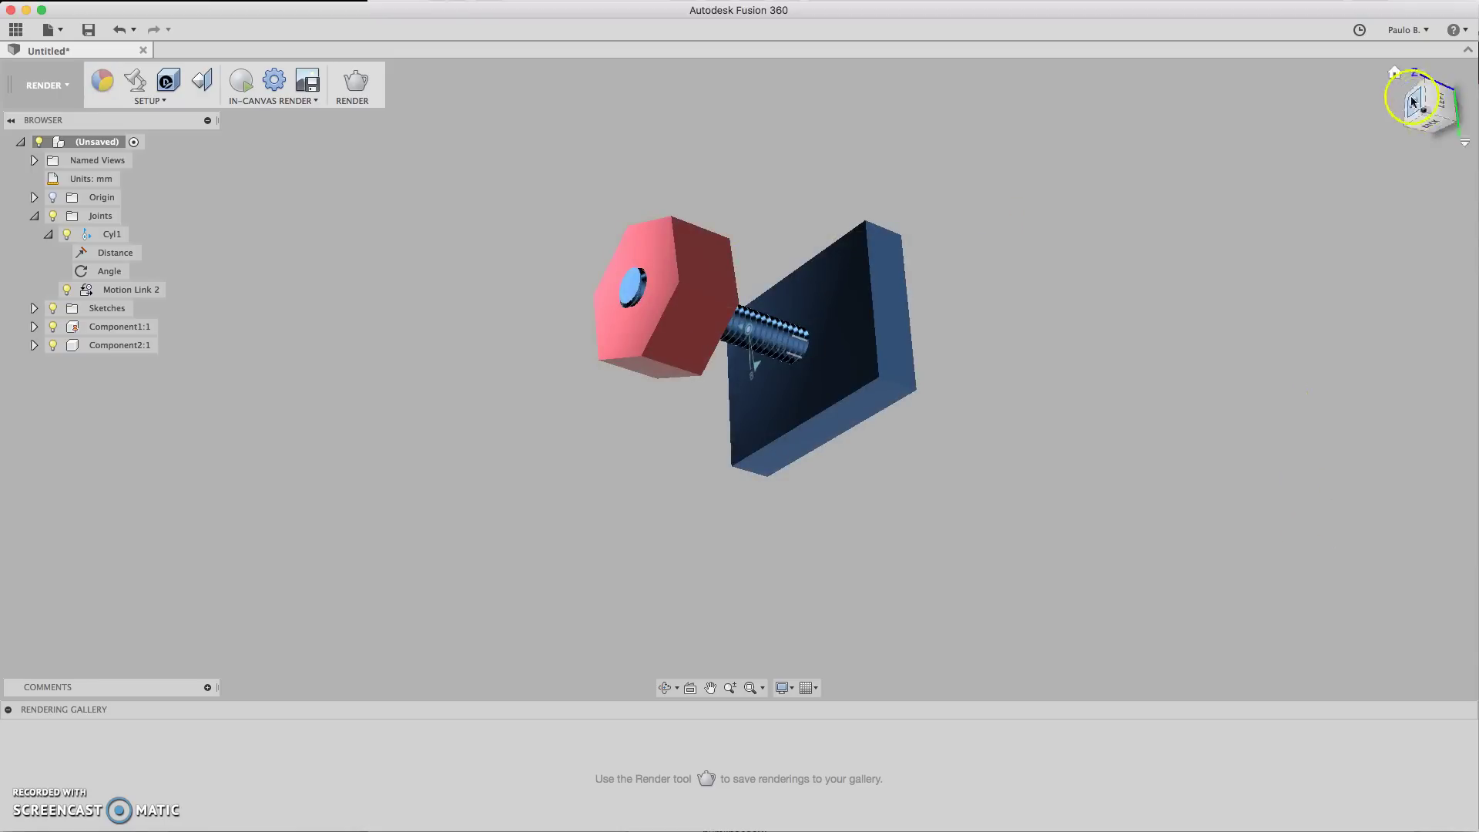
Step: From an isometric view, screw the red nut down onto the blue plate and start an in-canvas render
left_click(1396, 75)
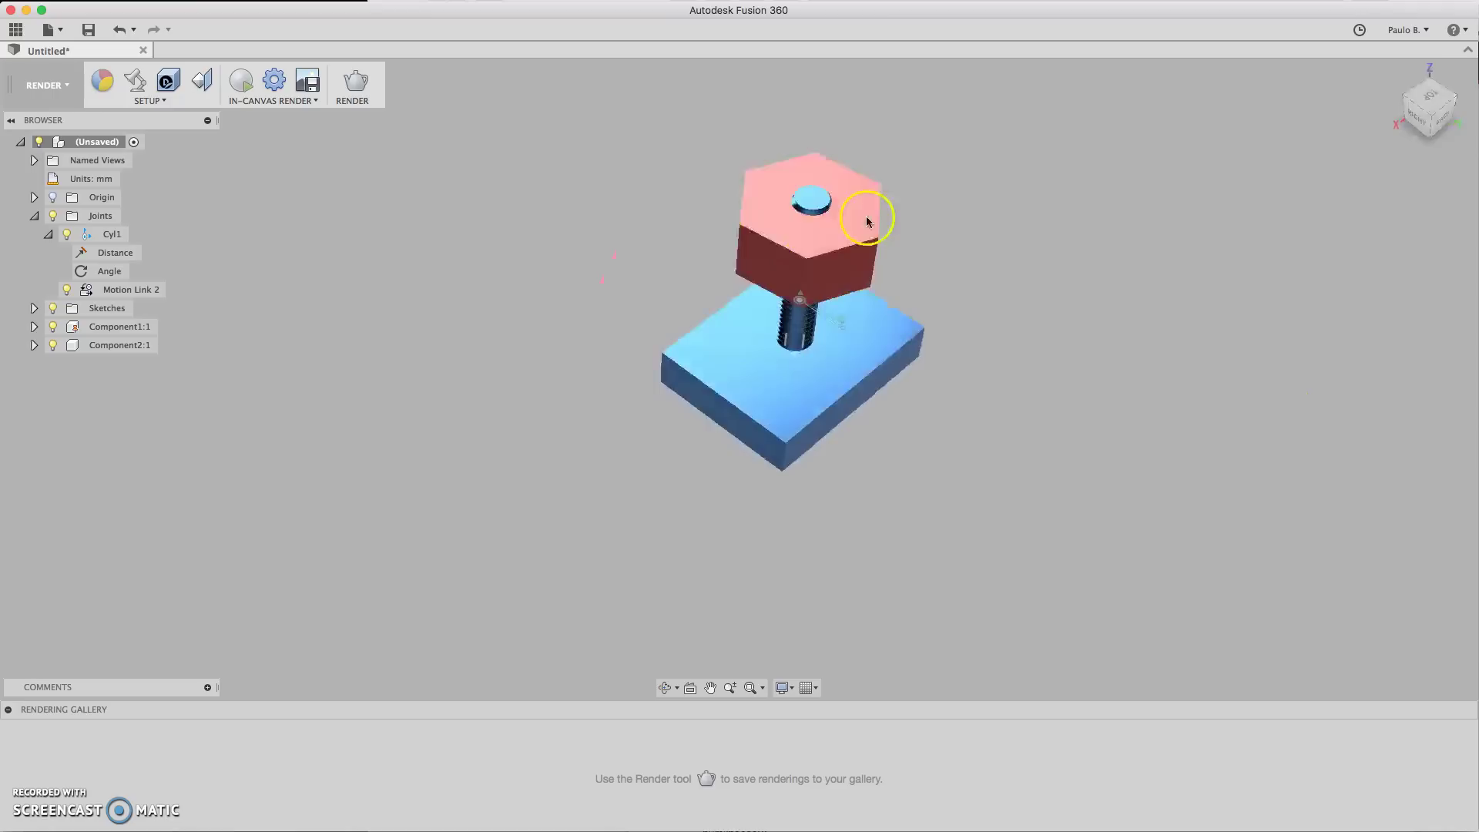
left_click_drag(868, 215, 836, 277)
left_click_drag(782, 178, 955, 265)
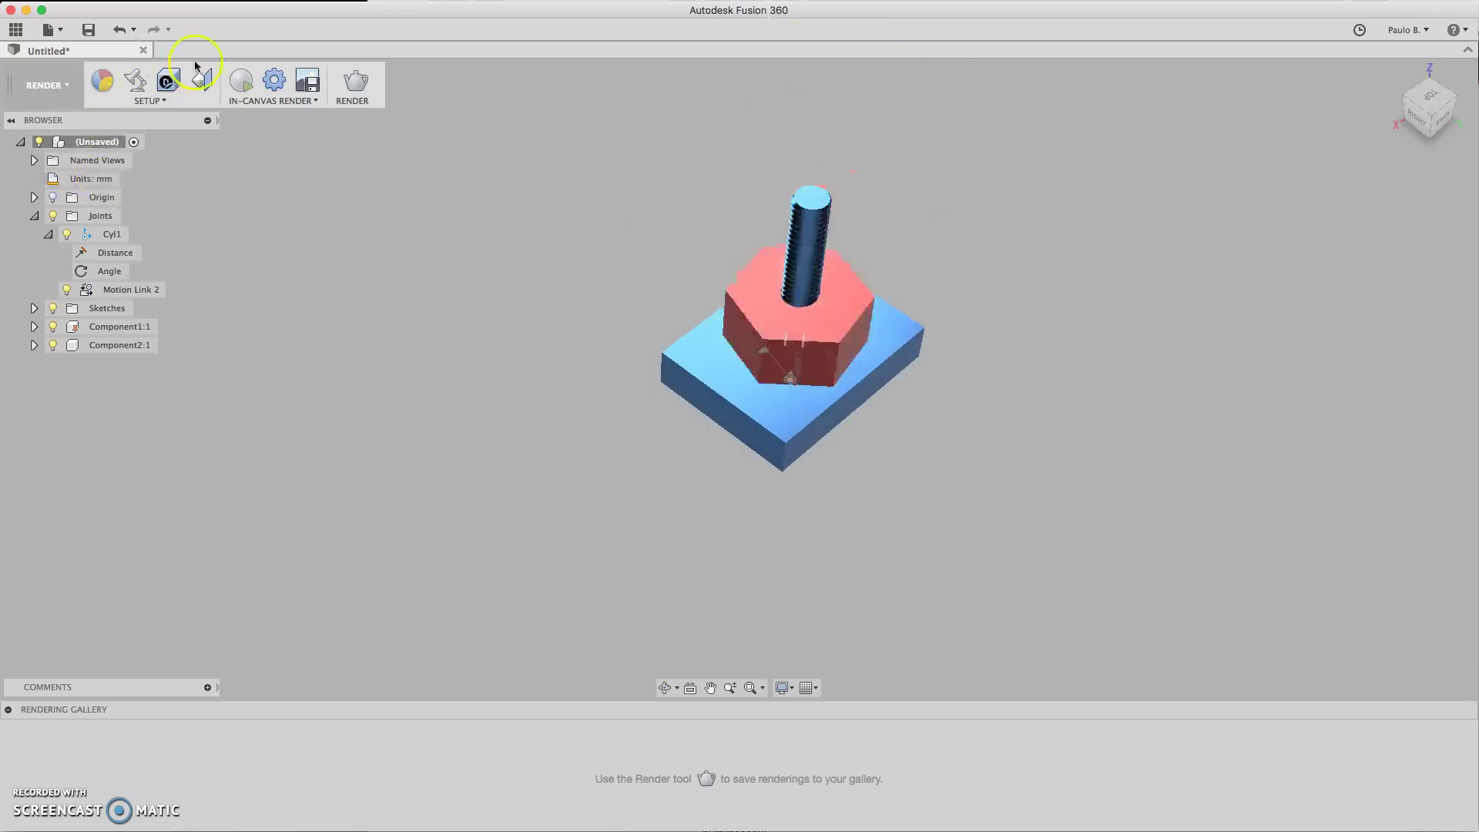
left_click(240, 80)
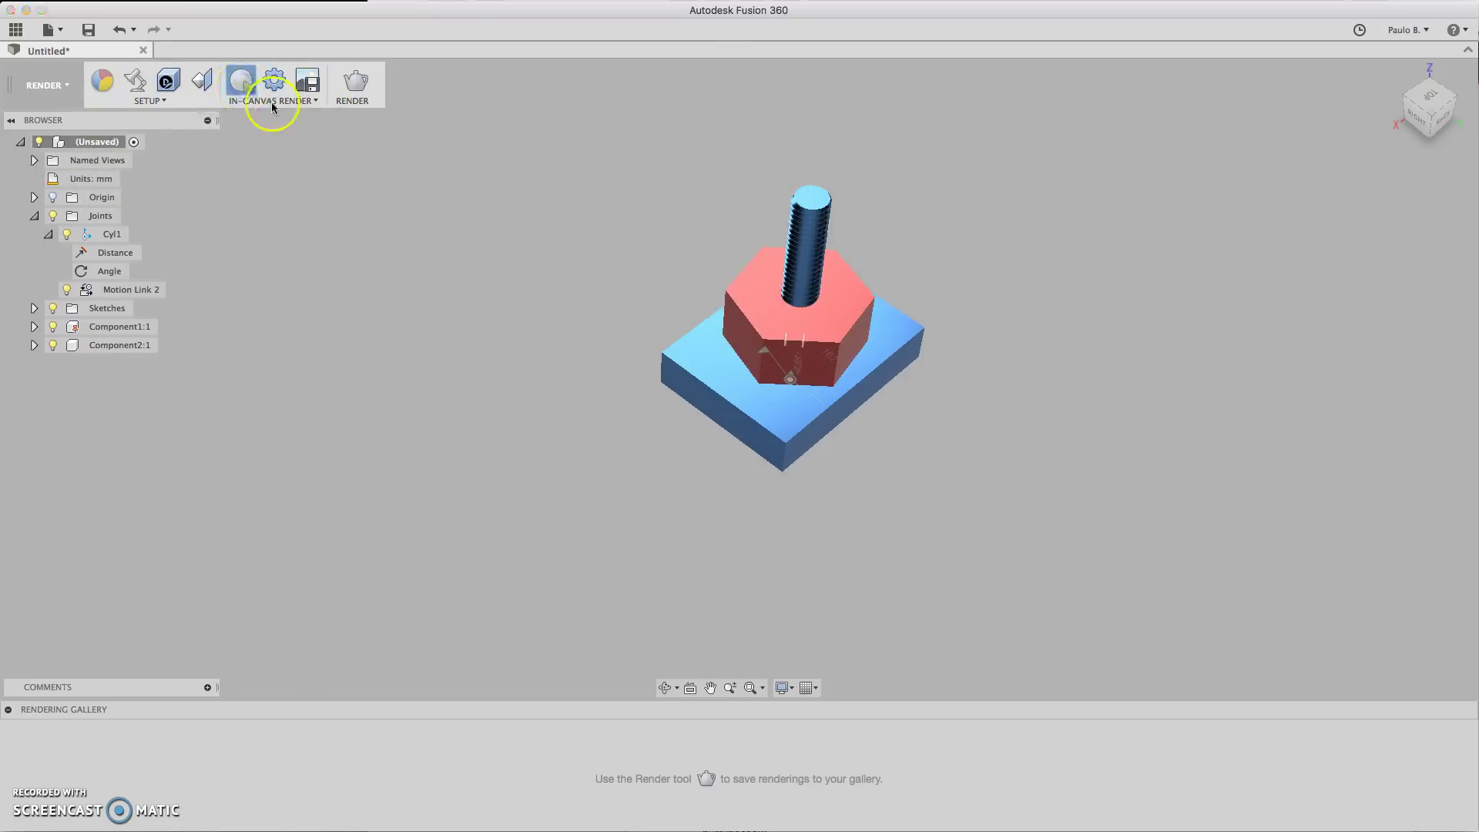